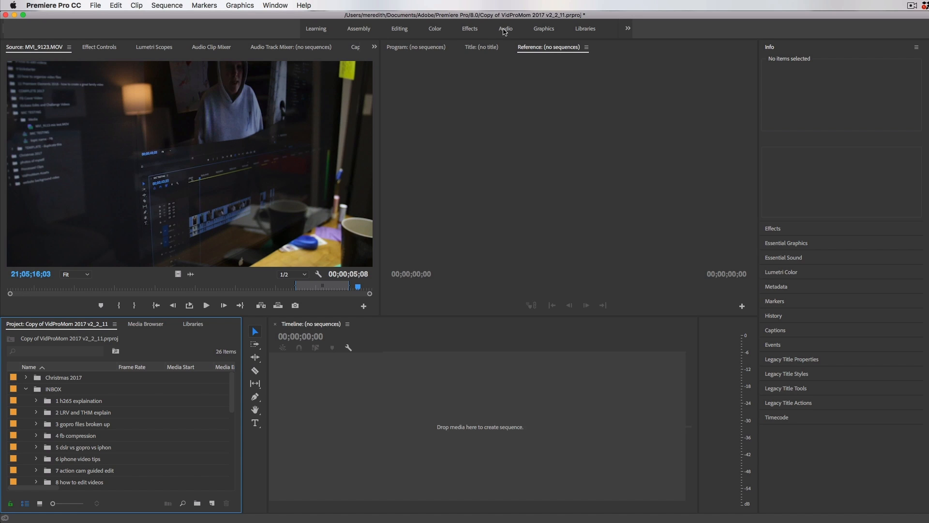
Step: Switch the workspace to the custom MYSPACE layout
click(262, 5)
mouse_move(281, 18)
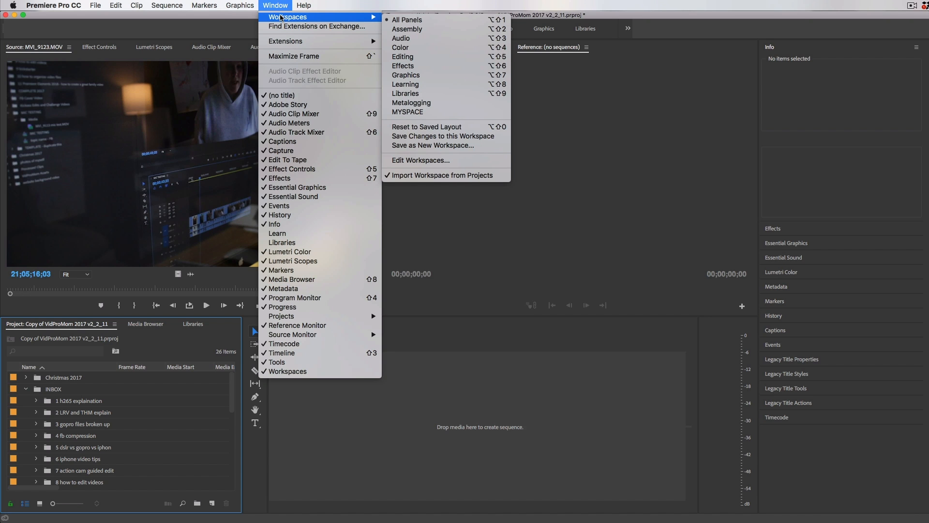
click(442, 111)
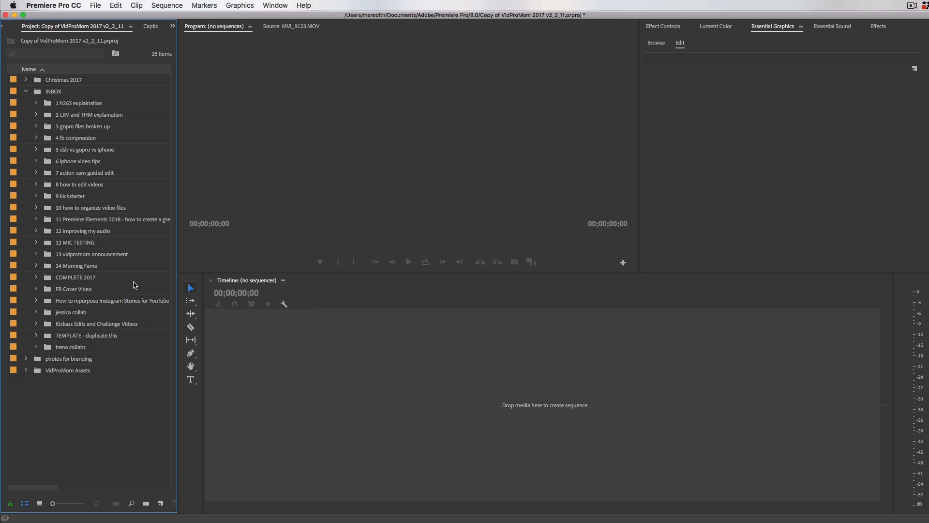
click(276, 5)
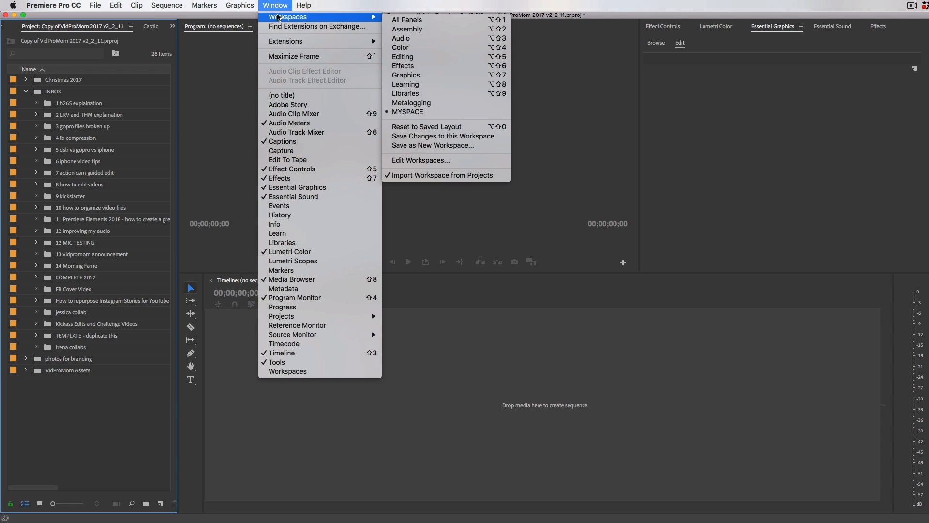
click(277, 9)
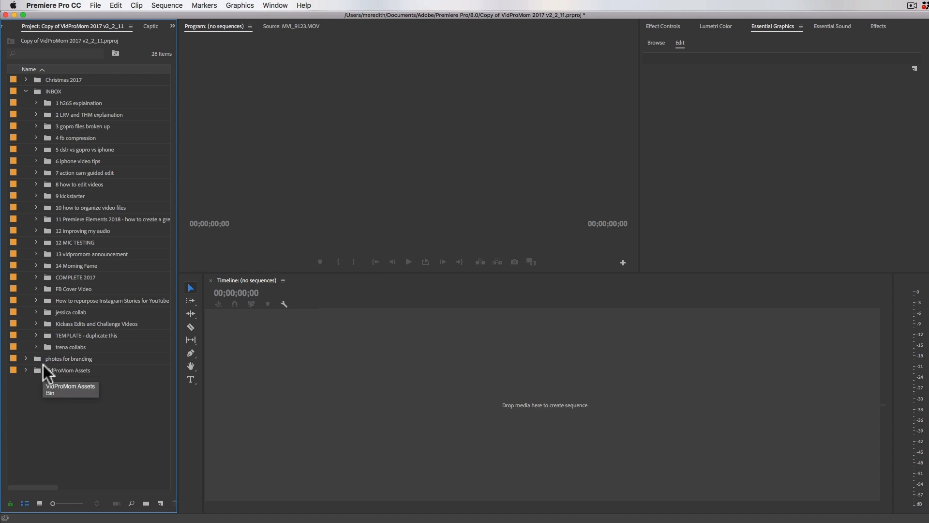
Step: Look over the video project bins inside INBOX, including the contents of the COMPLETE 2017 bin
click(36, 91)
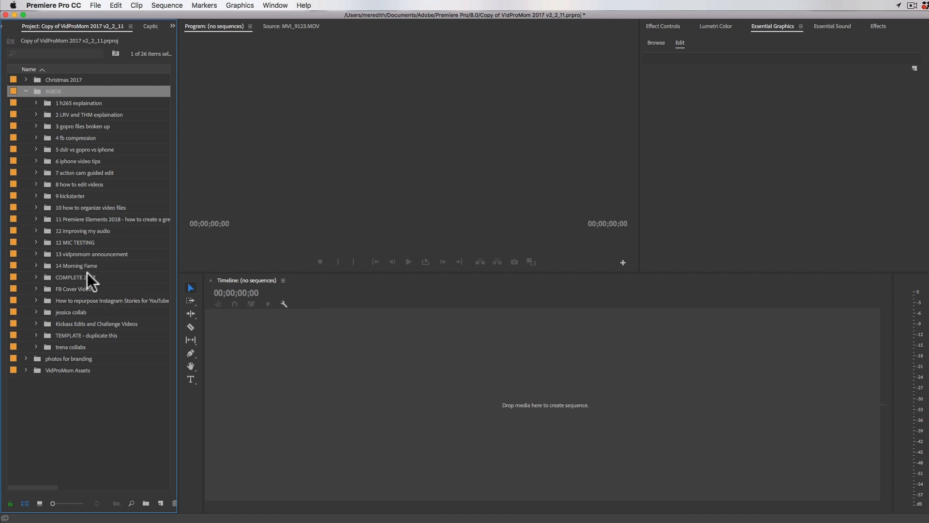
click(72, 276)
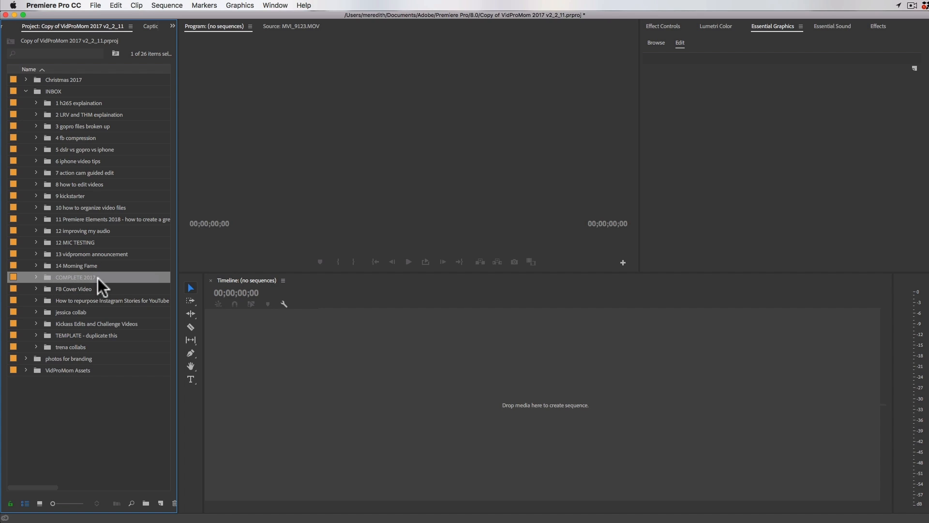
click(36, 277)
click(36, 277)
click(36, 277)
click(36, 277)
click(66, 161)
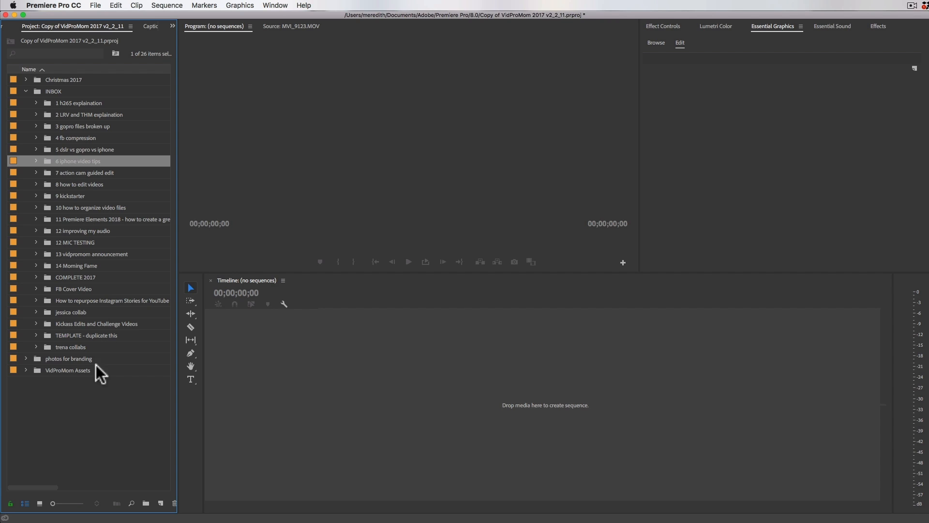
Step: Look through the VidProMom Assets bin, checking its MUSIC, GRAPHICS and outro sub-bins, and collapse it again
click(65, 371)
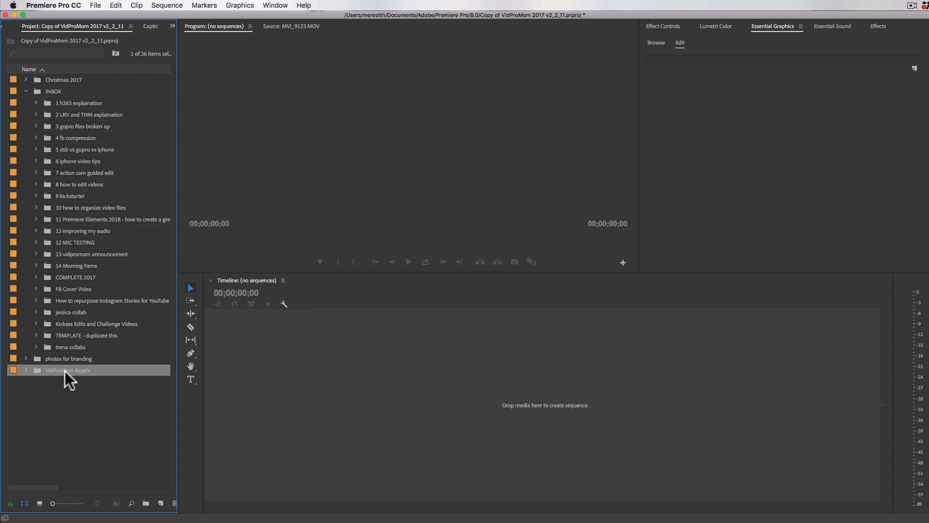
click(26, 370)
scroll(53, 391, down, 3)
scroll(53, 391, down, 5)
scroll(103, 379, down, 5)
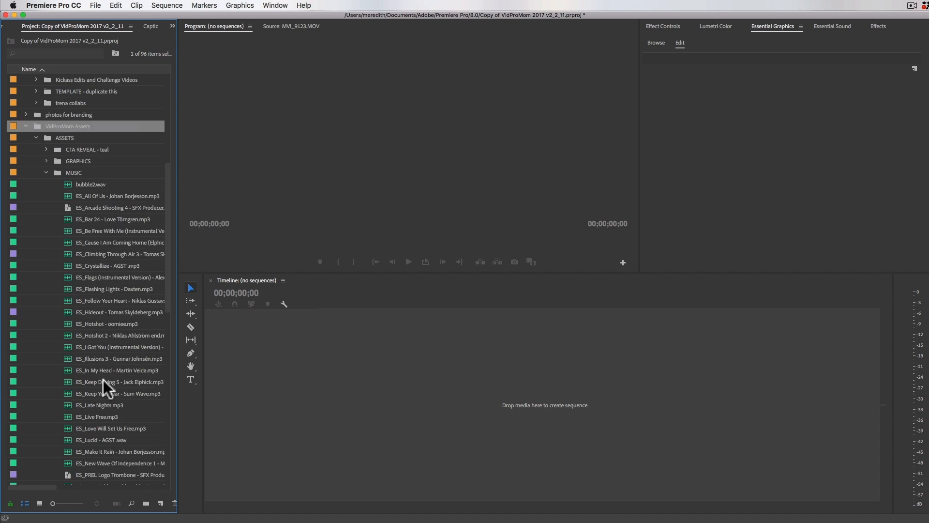
scroll(103, 380, up, 10)
click(46, 416)
click(46, 405)
scroll(83, 418, down, 2)
scroll(83, 417, down, 10)
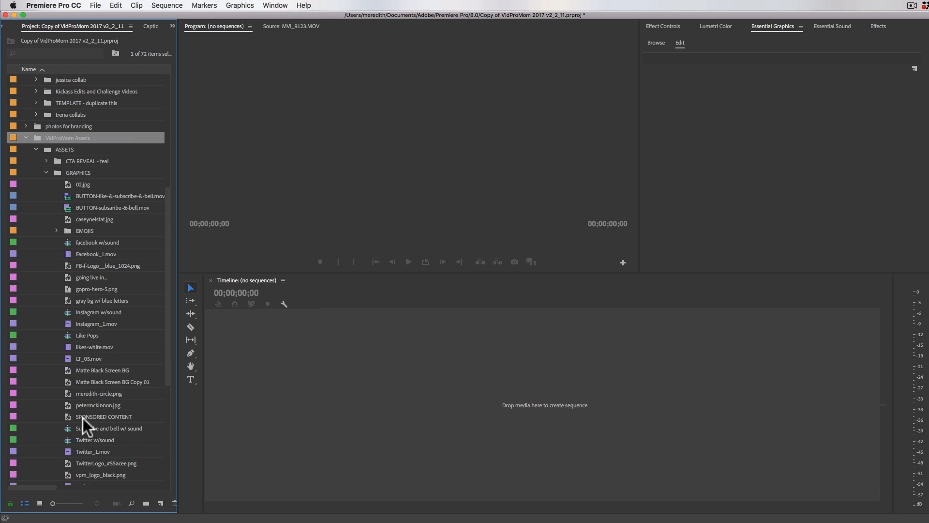
click(46, 183)
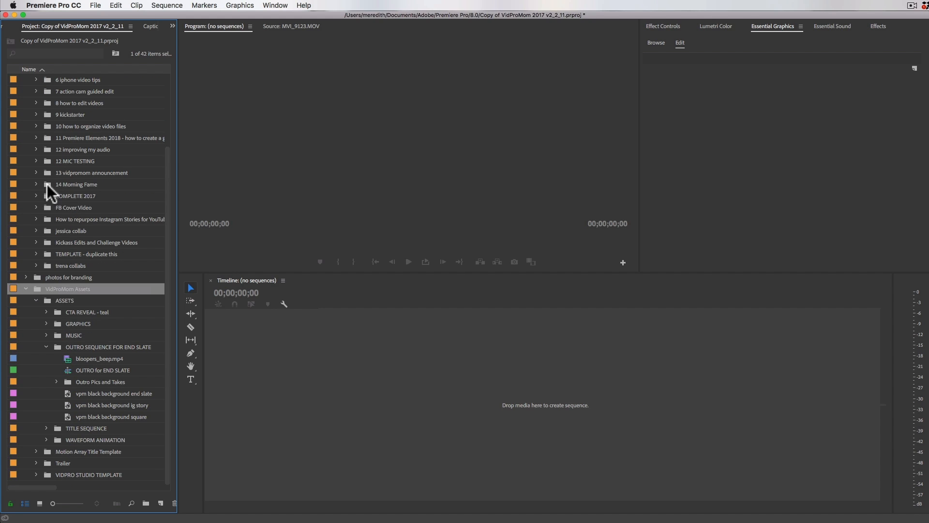
click(26, 289)
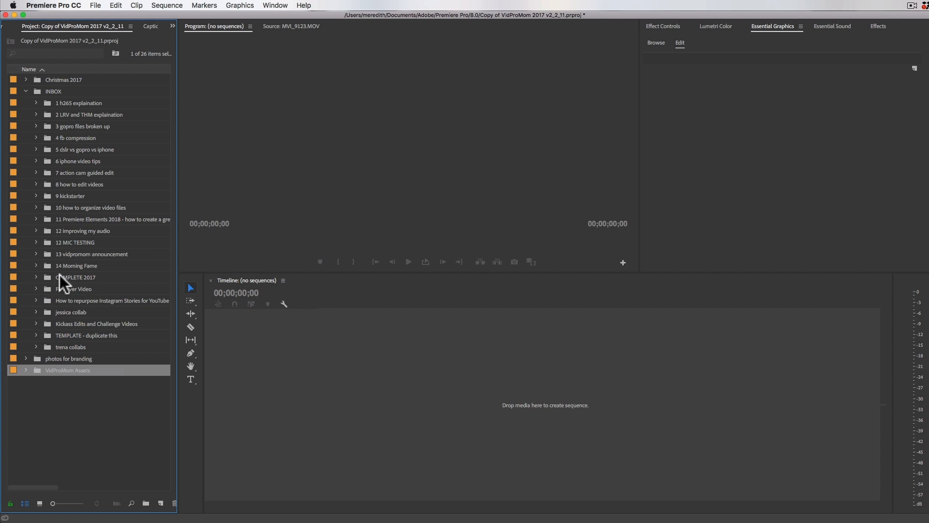
Step: Duplicate the "TEMPLATE - duplicate this" bin in INBOX and save the project
click(46, 333)
click(37, 334)
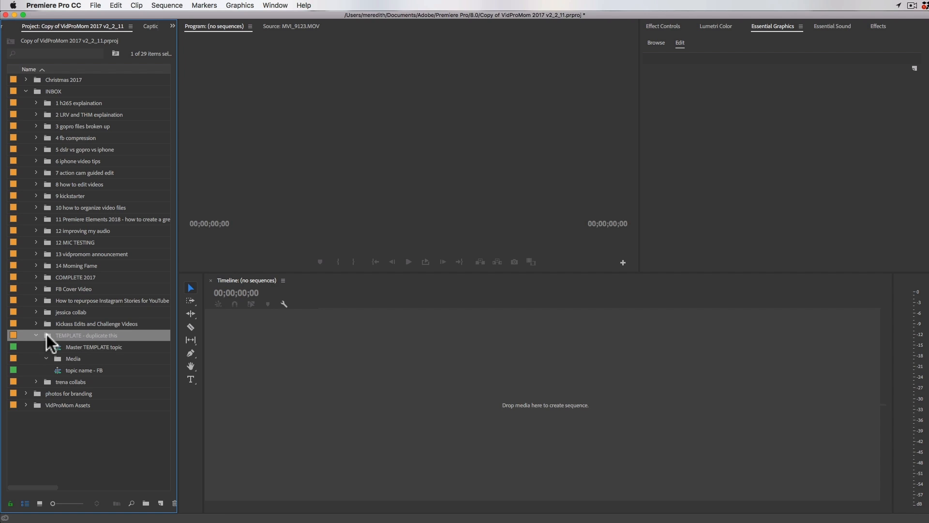
right_click(47, 334)
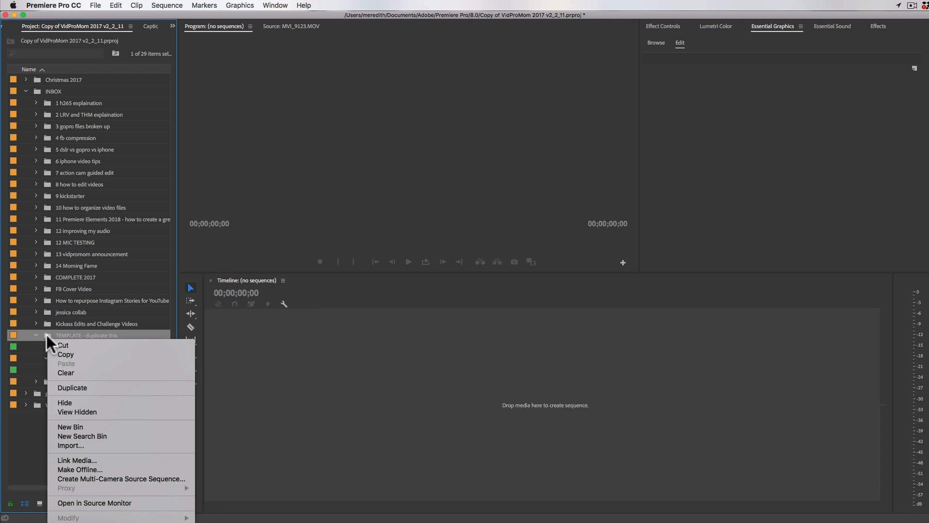
click(59, 388)
key(super+s)
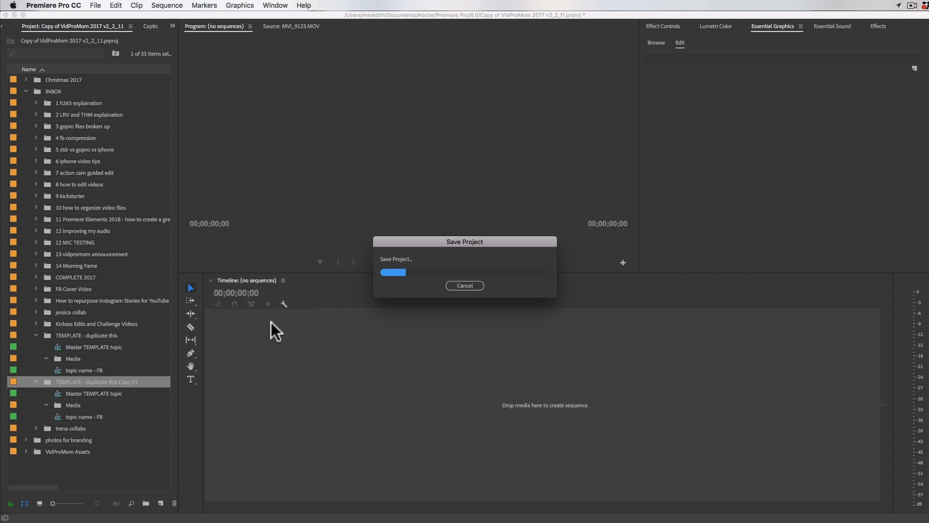
Step: Rename the duplicated template bin as "how i edit in premiere pro", leaving the sequence inside it with its existing name
click(111, 382)
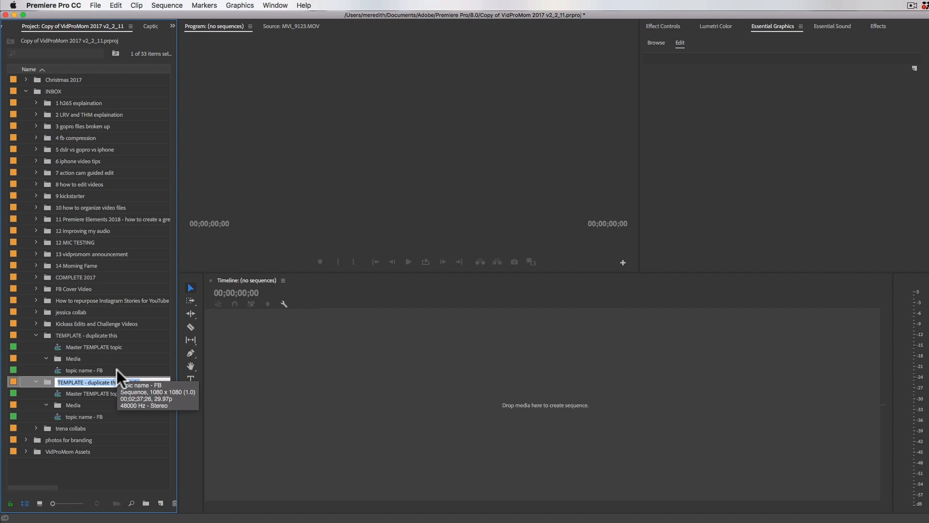
text(how i edit in premei)
key(BackSpace)
key(BackSpace)
text(iere pro)
key(Tab)
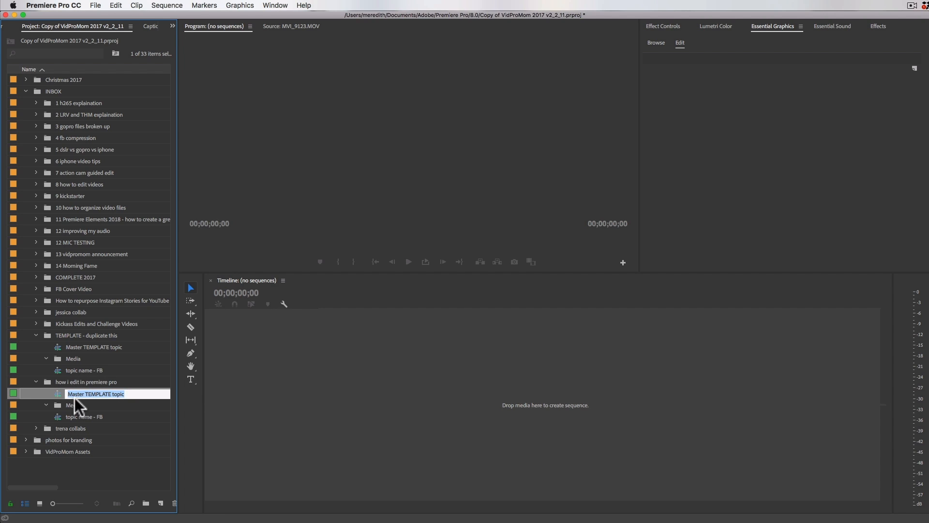
key(Escape)
click(46, 383)
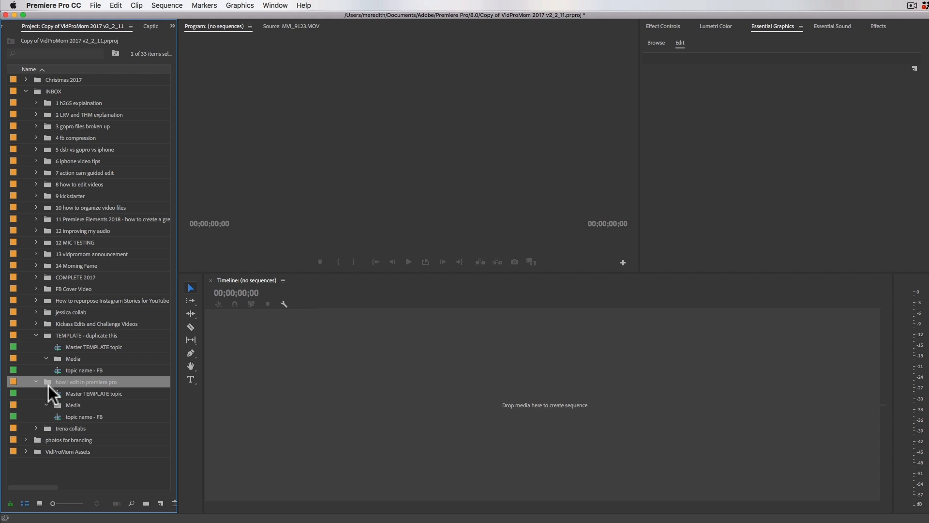
Step: Open the Master TEMPLATE topic sequence from the "how i edit in premiere pro" bin
click(73, 394)
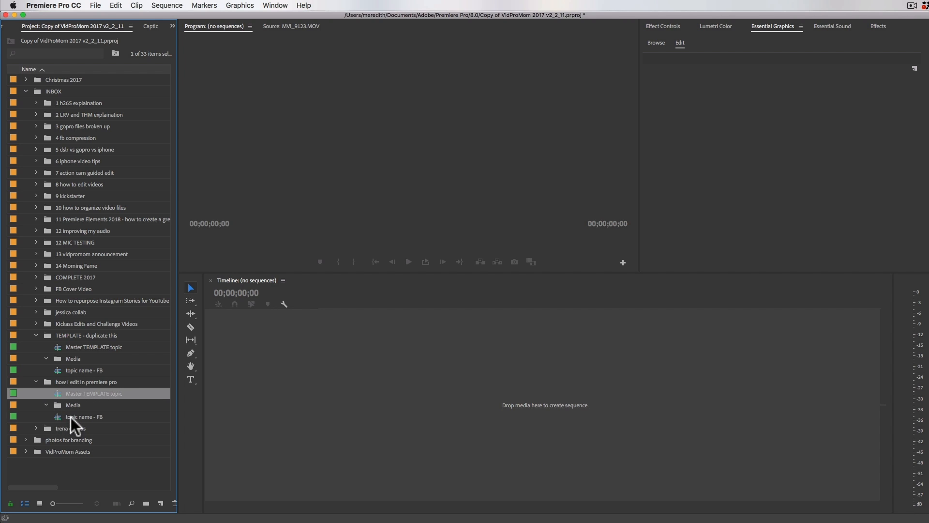
click(71, 417)
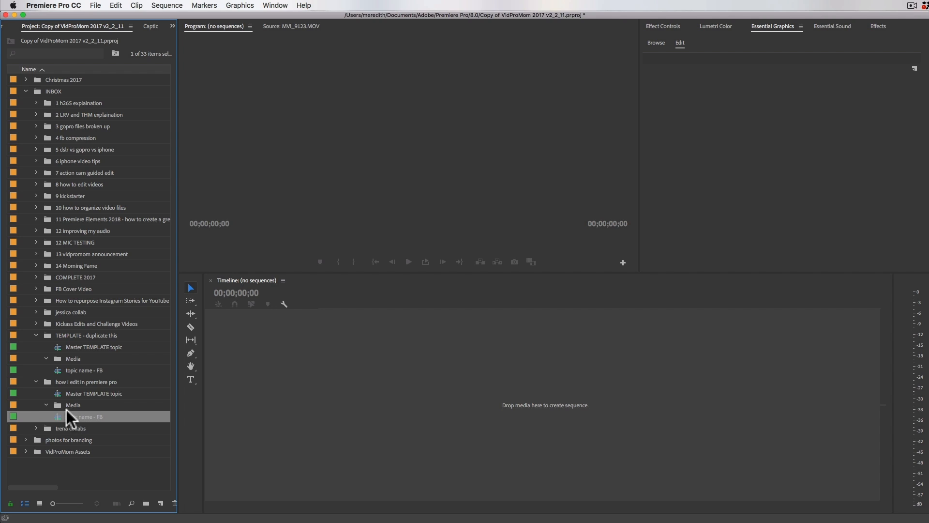
click(58, 405)
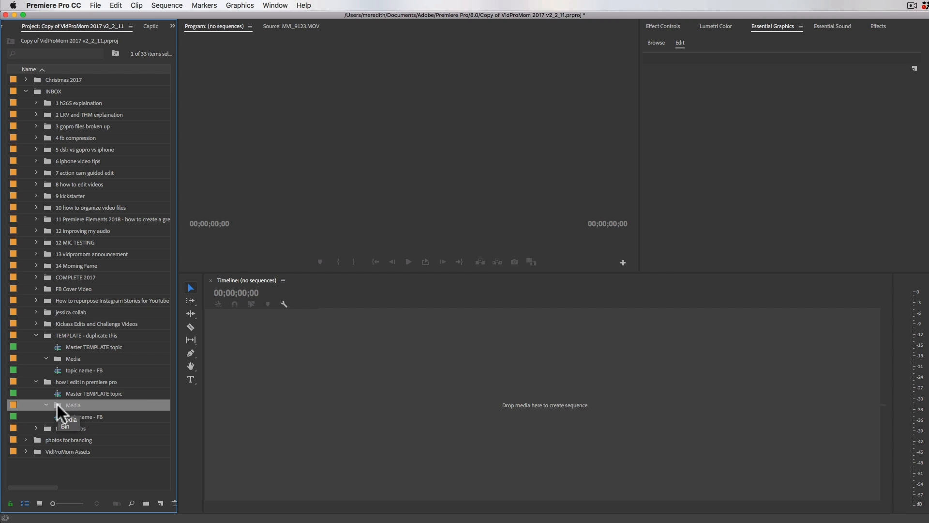
double_click(57, 393)
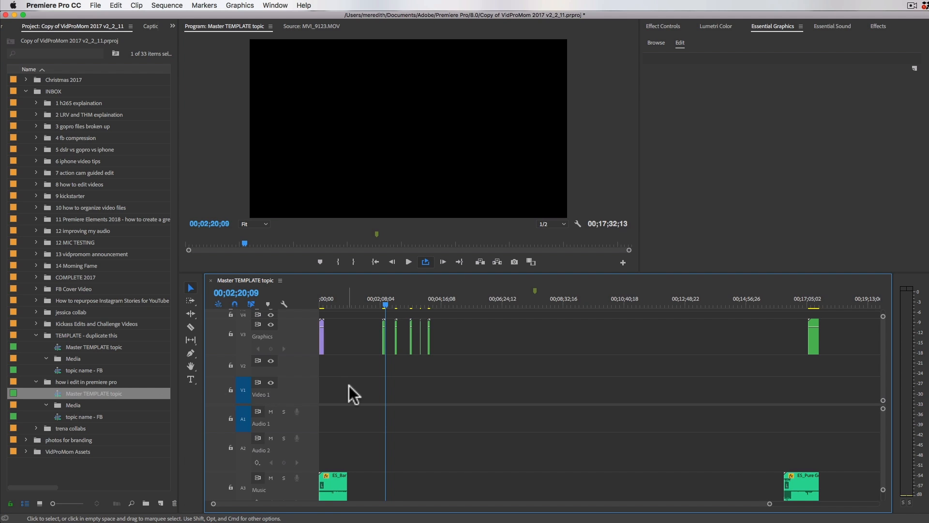
Step: Examine the graphics and music clips laid out at the beginning of the Master TEMPLATE topic sequence
click(322, 301)
click(322, 302)
key(=)
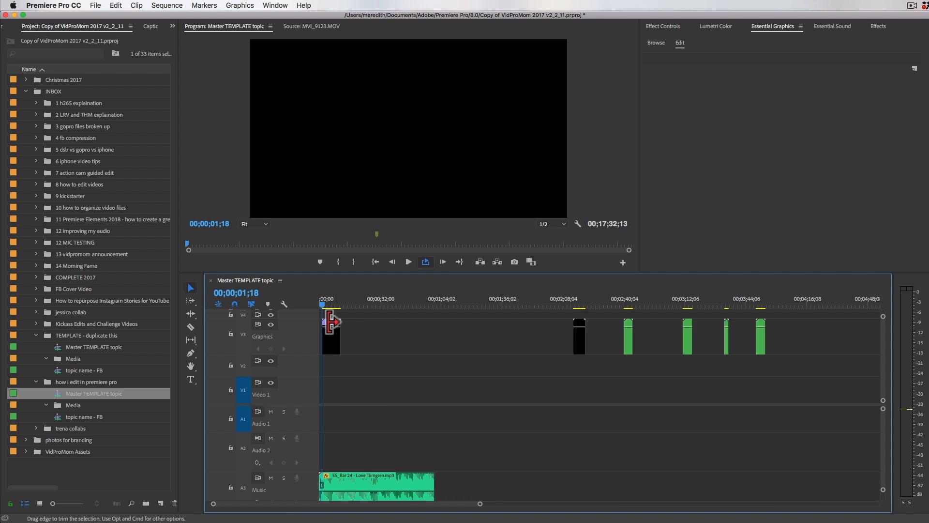
key(=)
key(=)
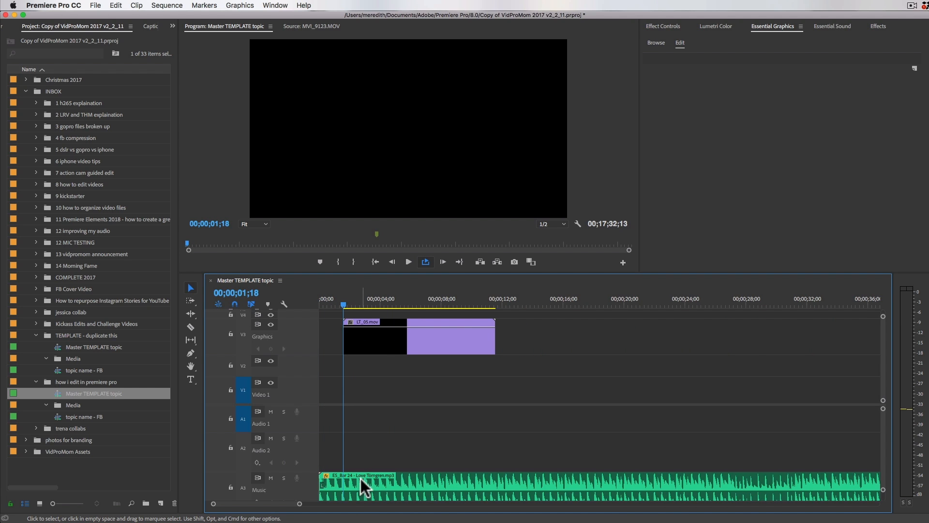
key(-)
key(-)
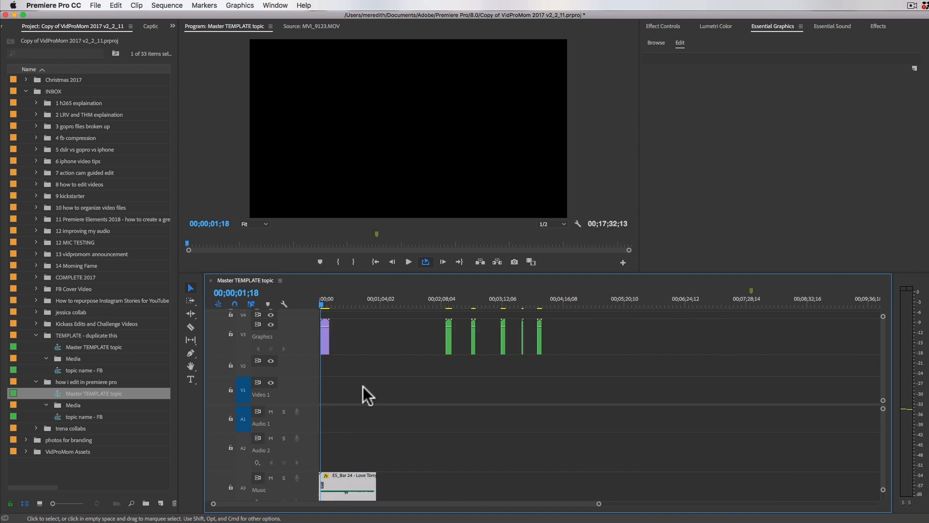
key(minus)
key(=)
key(=)
key(=)
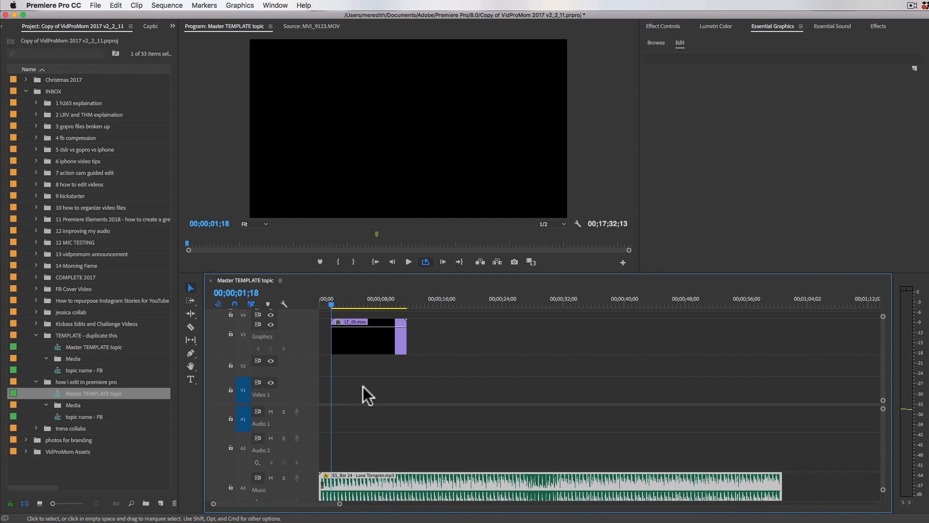
scroll(410, 485, down, 1)
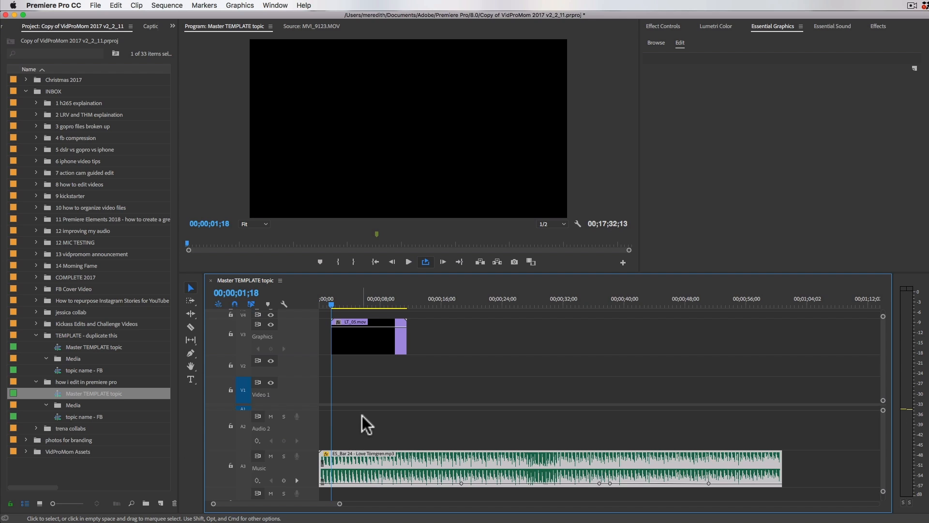
scroll(362, 415, up, 2)
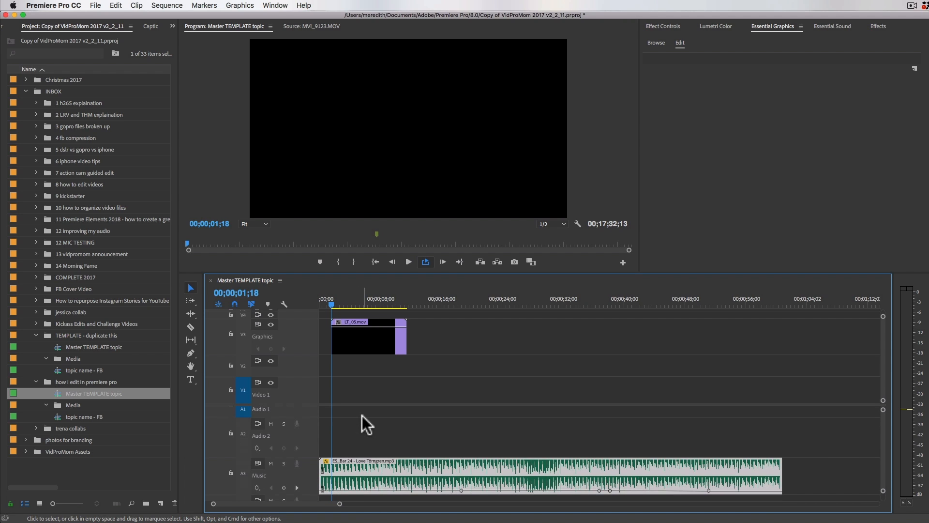
key(minus)
key(minus)
key(equal)
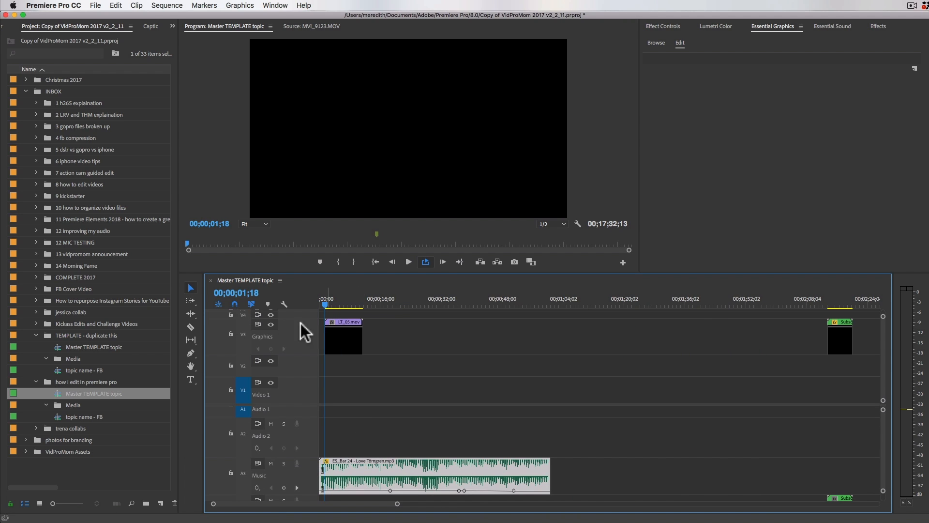
Step: Preview the LT_05.mov lower-third title at about 5 seconds on the Graphics track and select its clip
click(335, 302)
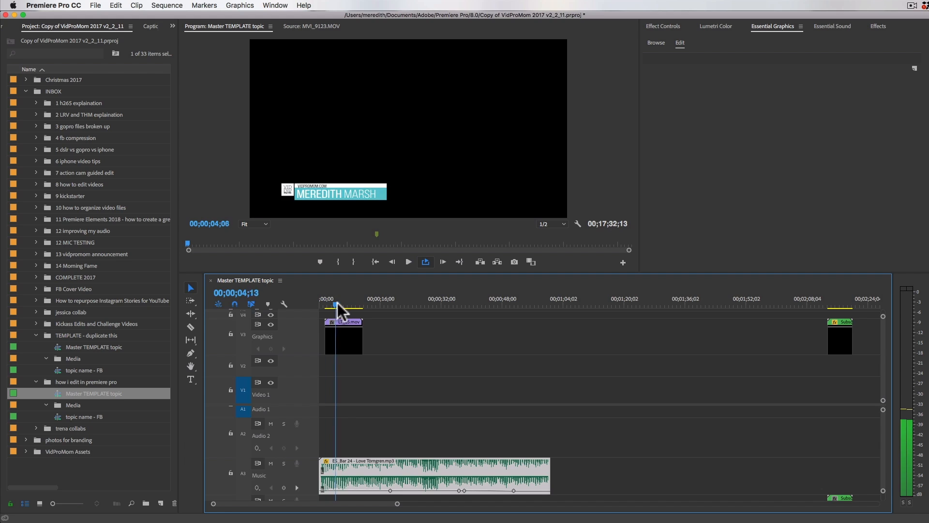
mouse_move(338, 303)
mouse_down()
mouse_move(349, 302)
mouse_move(338, 303)
mouse_up()
click(345, 344)
Step: Preview the subscribe and social media graphics on the Graphics track between about 2:13 and 3:33
key(minus)
key(minus)
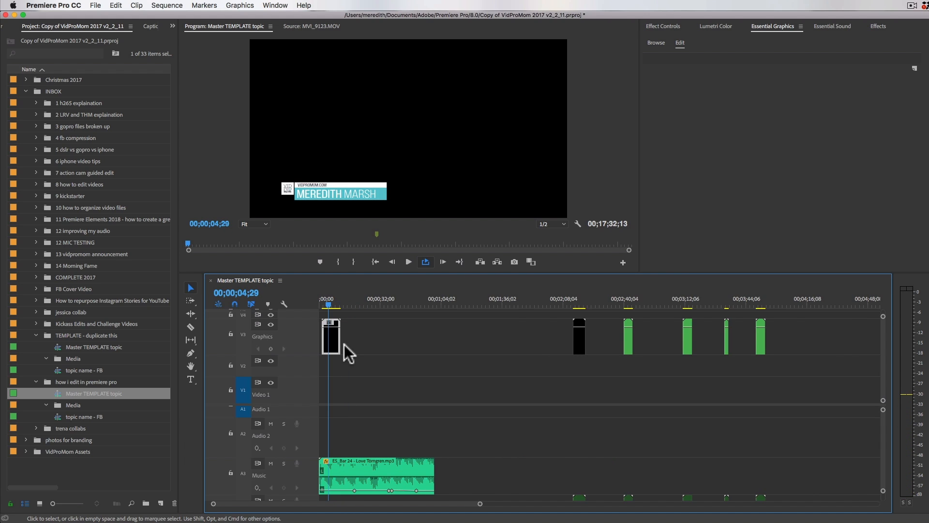
click(448, 303)
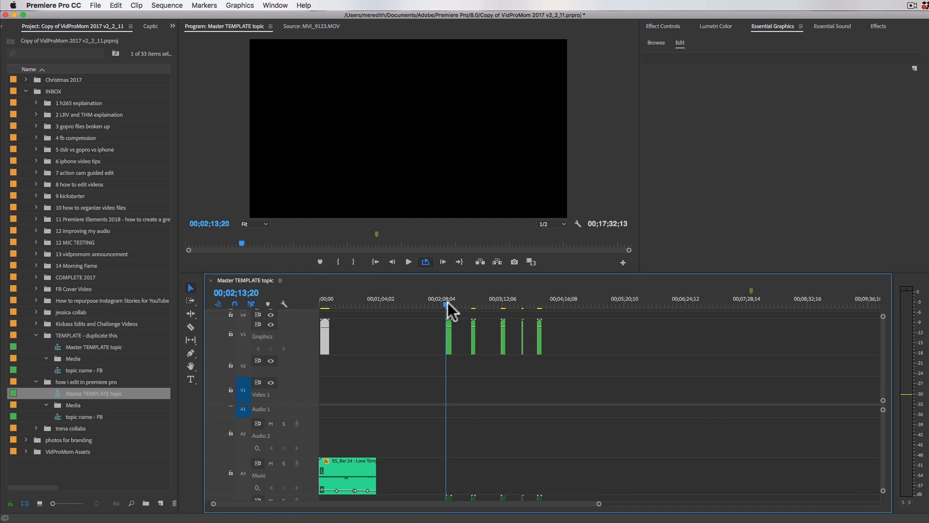
key(equal)
key(equal)
click(614, 304)
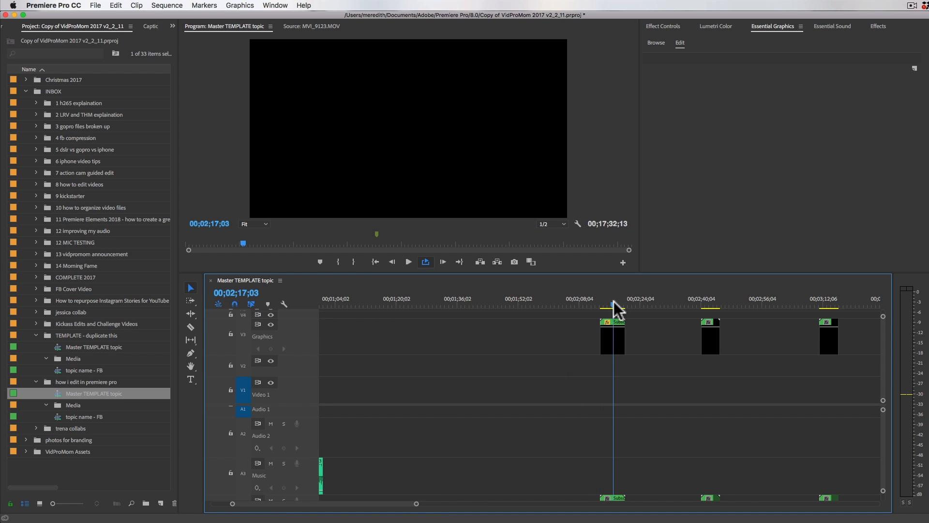
click(708, 303)
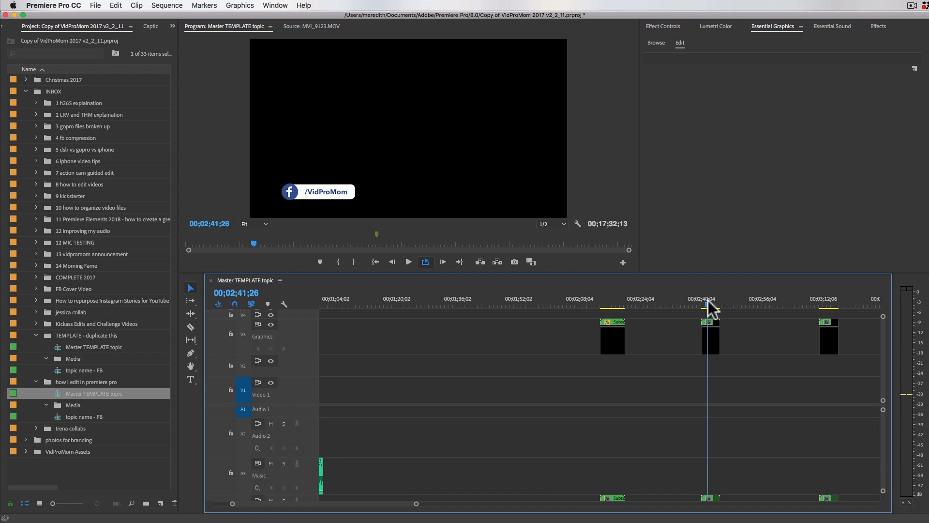
scroll(782, 309, right, 3)
click(754, 300)
click(830, 300)
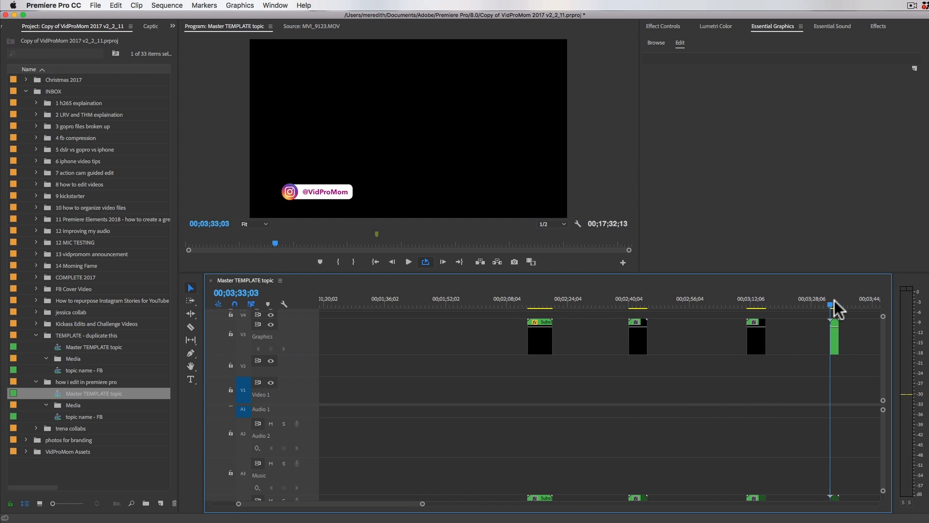
Step: Preview the Instagram handle graphic on the Graphics track at about 3:13
click(753, 300)
key(Up)
drag(752, 301, 756, 302)
scroll(737, 350, right, 8)
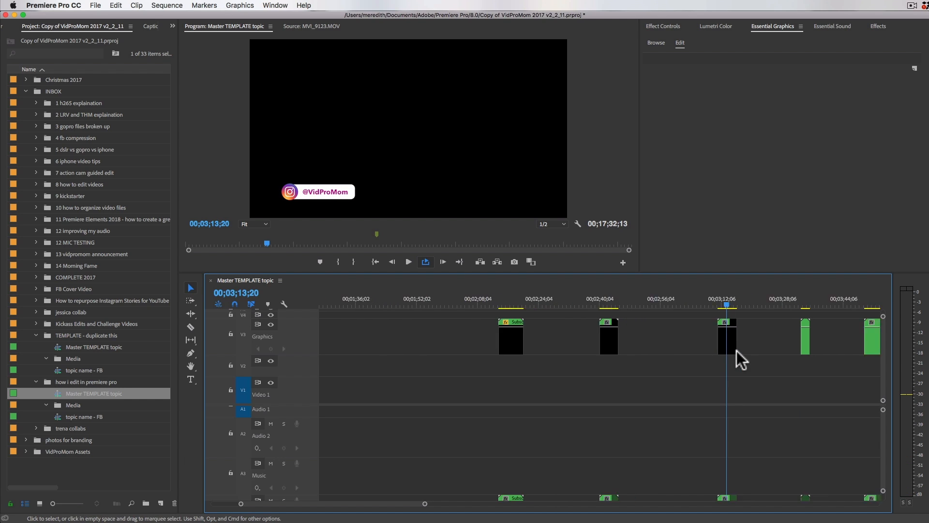
Step: Preview the Like Pops graphic at about 3:34 and the Twitter w/sound graphic at about 3:51 on the Graphics track
click(643, 301)
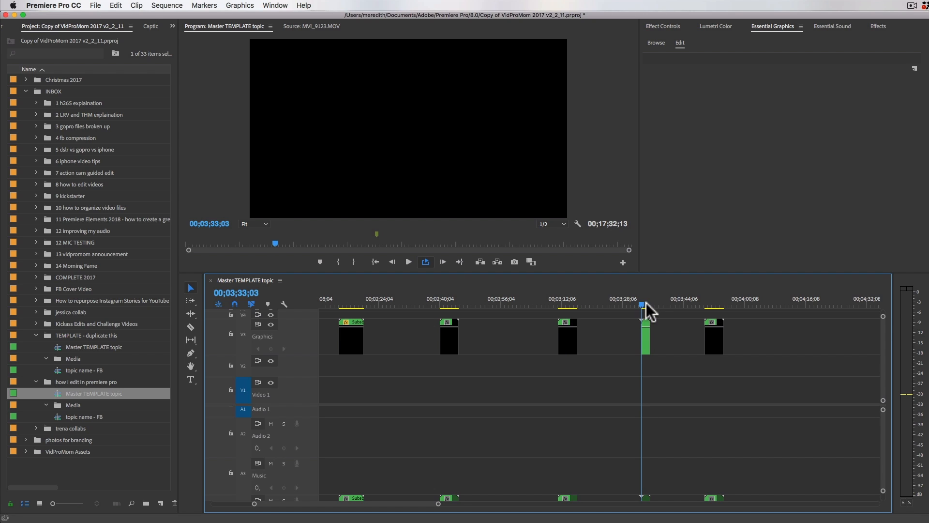
key(=)
key(=)
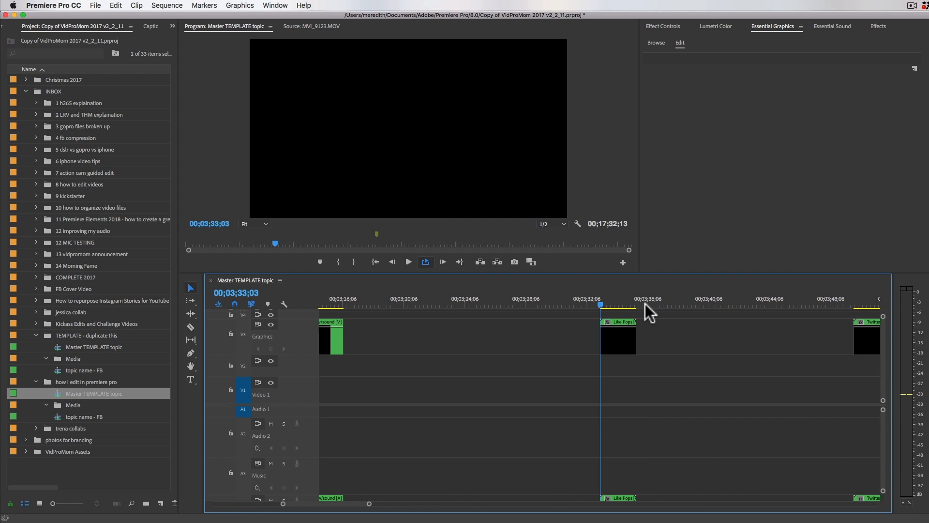
mouse_move(629, 304)
mouse_down()
mouse_move(610, 304)
mouse_move(623, 303)
mouse_up()
scroll(687, 359, right, 3)
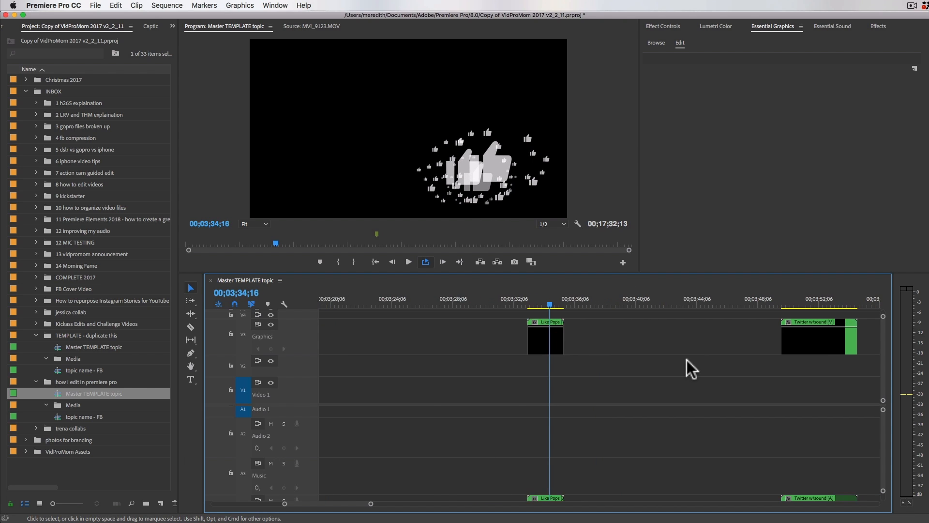
scroll(687, 359, right, 5)
click(691, 301)
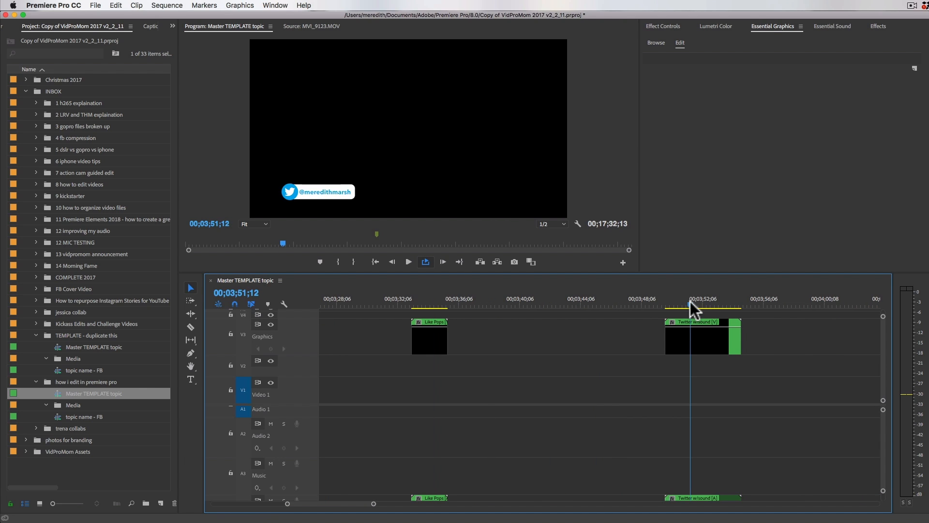
Step: Examine the outro graphic and closing music clip at the end of the Master TEMPLATE topic sequence
key(minus)
key(minus)
key(minus)
key(minus)
key(minus)
key(minus)
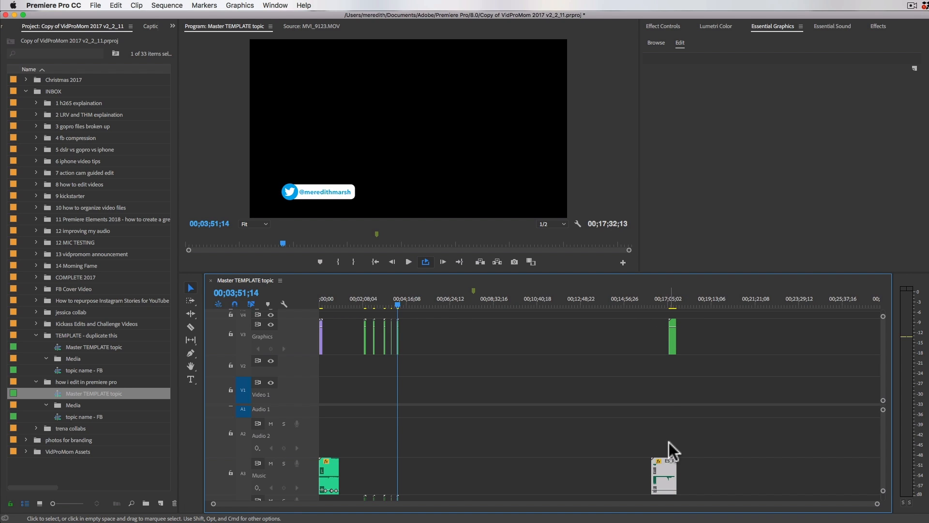
key(equal)
key(equal)
key(equal)
scroll(666, 461, right, 15)
scroll(666, 461, right, 15)
scroll(666, 461, left, 8)
scroll(666, 461, right, 10)
scroll(754, 437, down, 2)
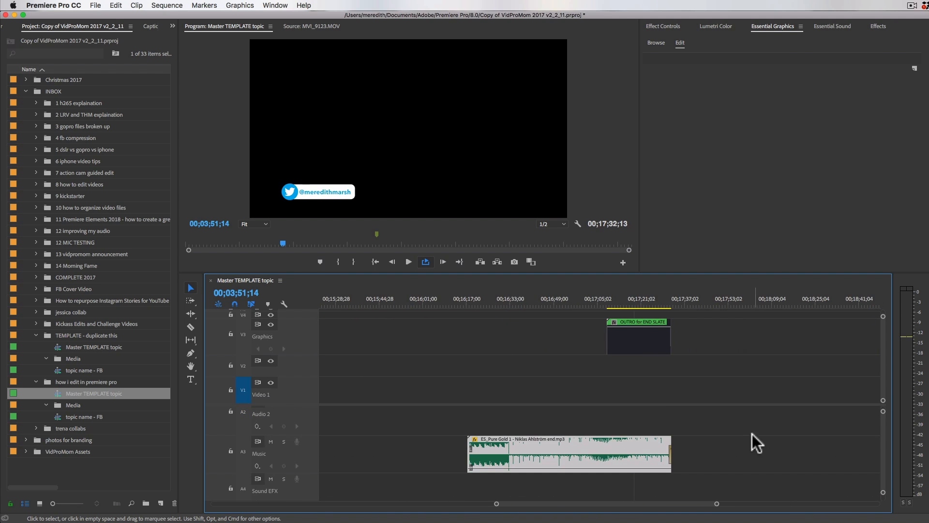
Step: Preview the OUTRO for END SLATE clip from about 17:08 on the Graphics track and open its nested sequence
click(607, 297)
click(623, 333)
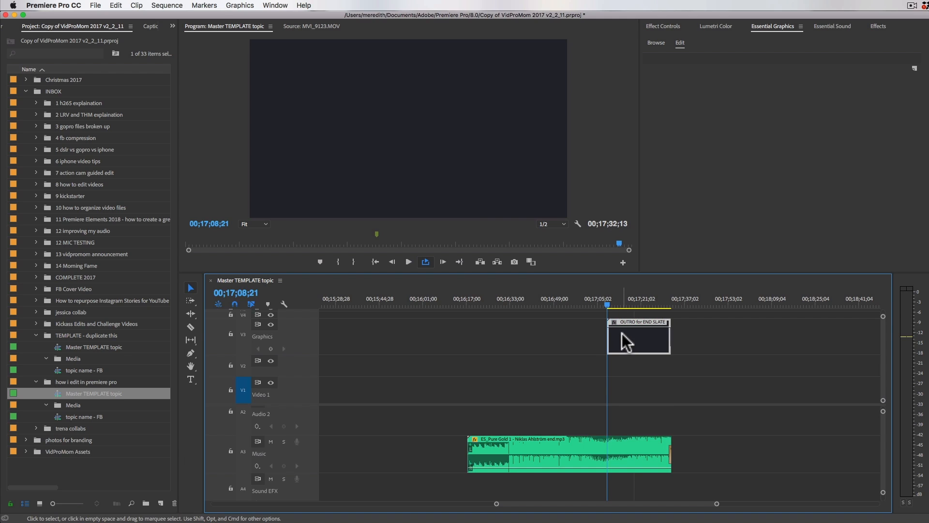
key(equal)
key(equal)
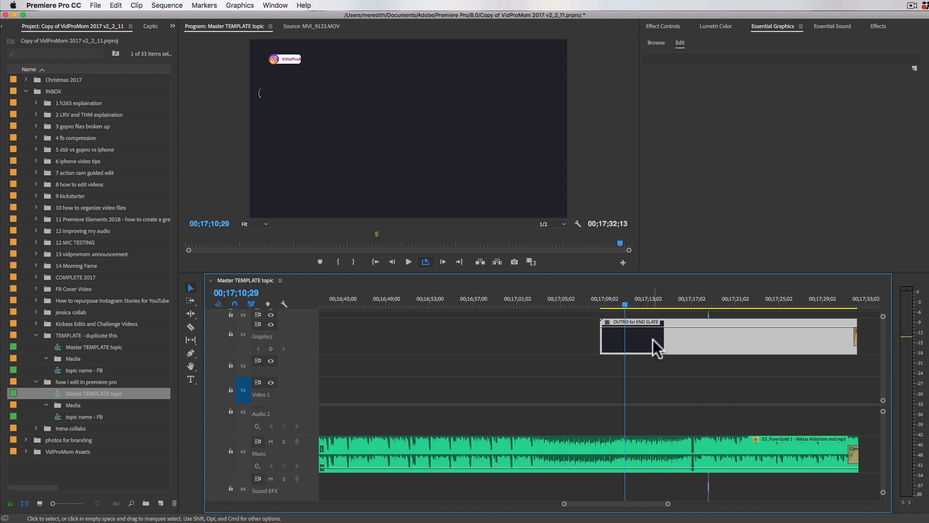
double_click(653, 339)
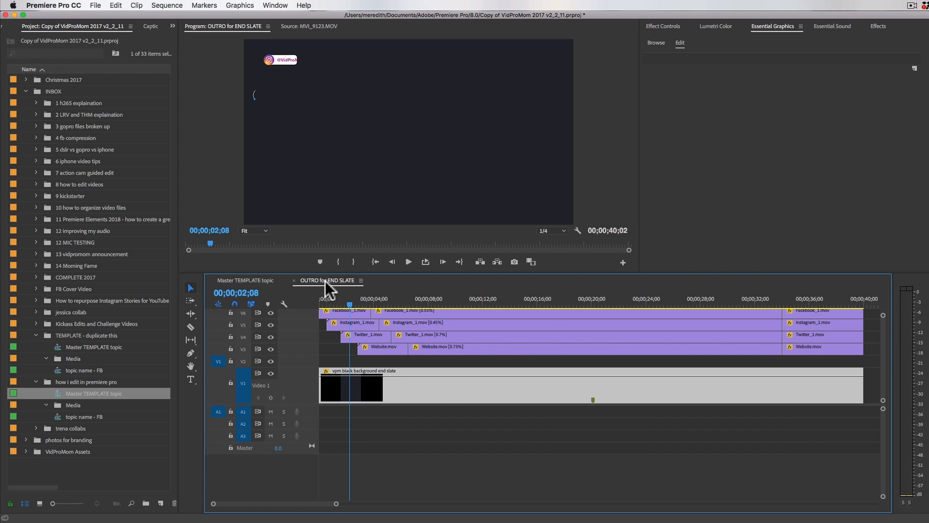
Step: Examine the layered social media and website graphics in the OUTRO for END SLATE sequence by scrubbing through it
key(minus)
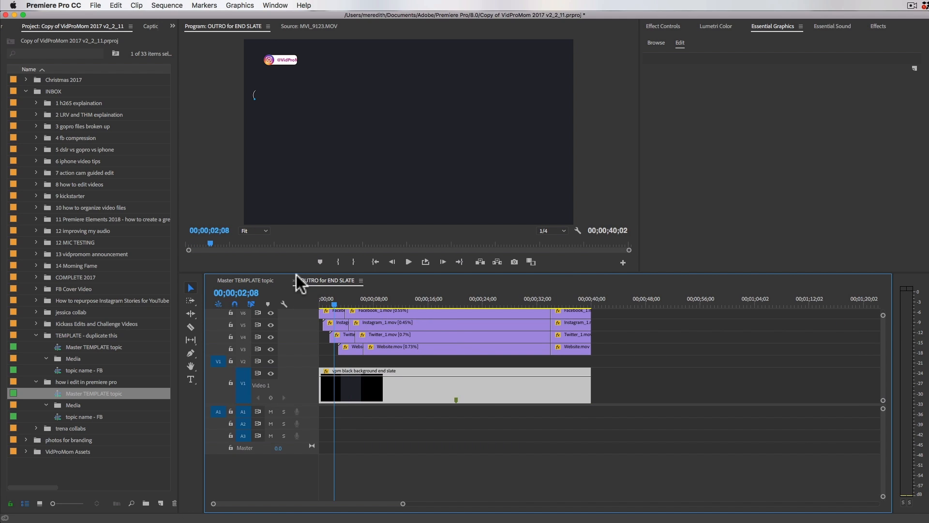
scroll(376, 362, up, 2)
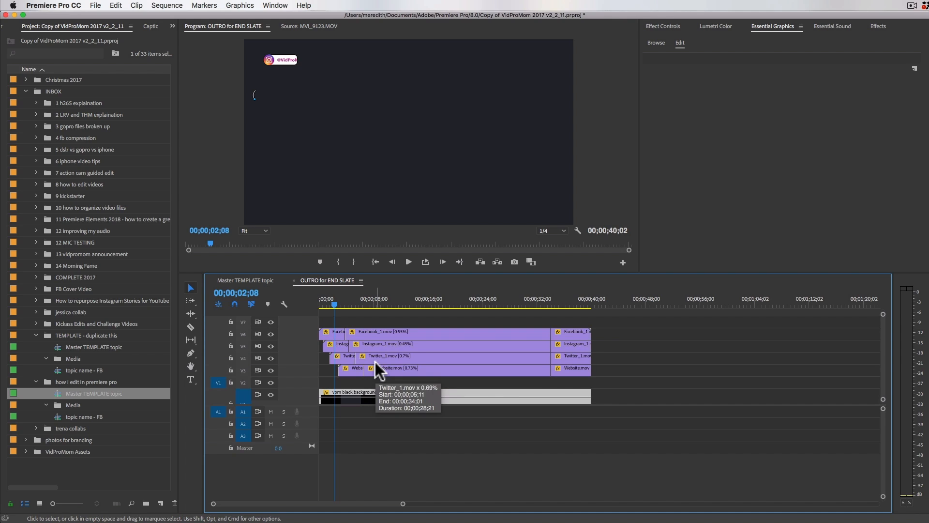
scroll(376, 362, down, 1)
click(329, 305)
drag(328, 304, 578, 312)
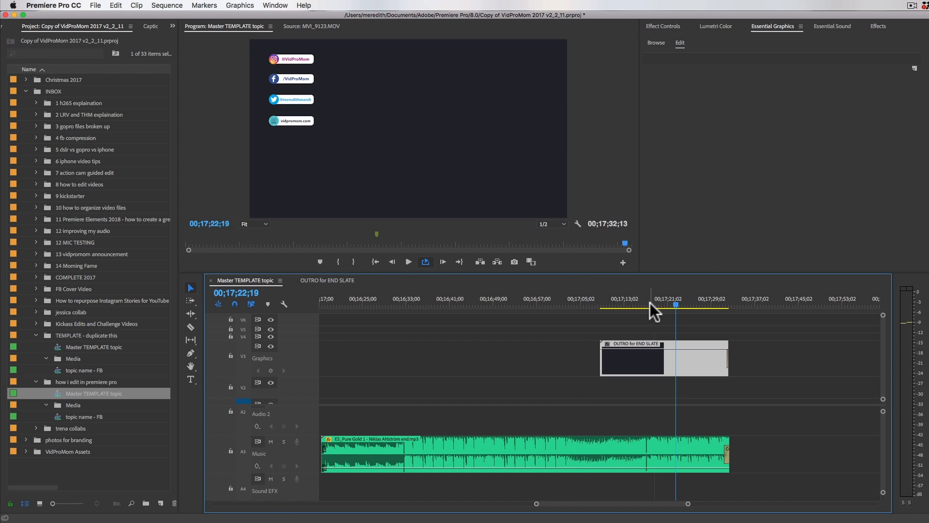
Step: Inspect the short color-bars clip above the end slate at 00;17;18;18 and open it in the Source monitor
key(=)
key(=)
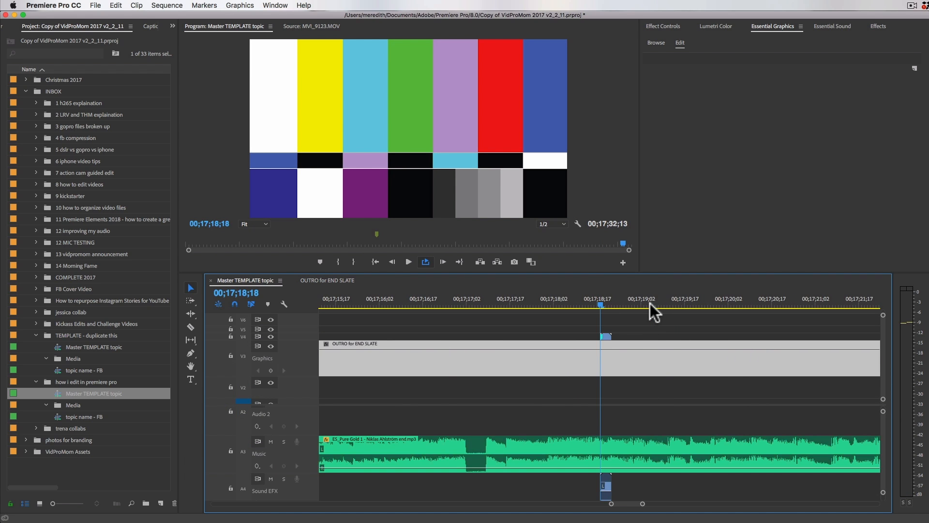
click(607, 335)
key(minus)
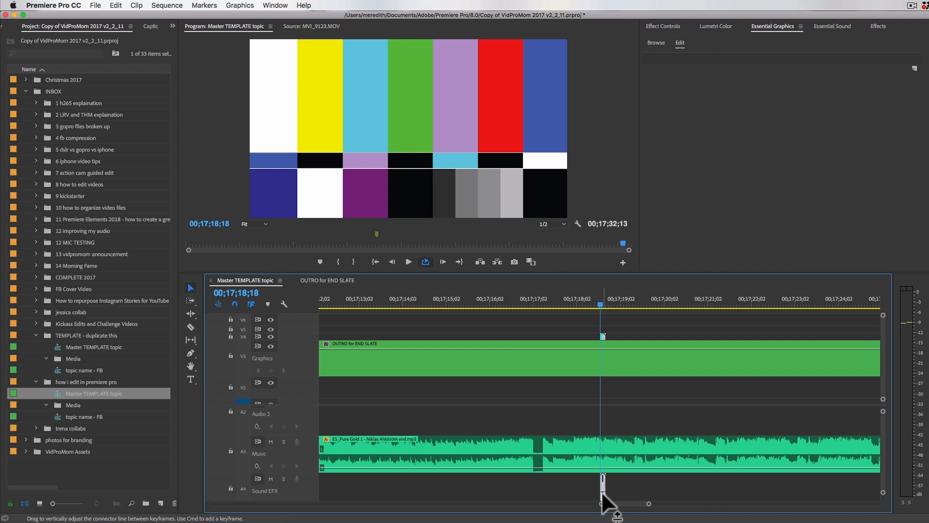
key(minus)
key(minus)
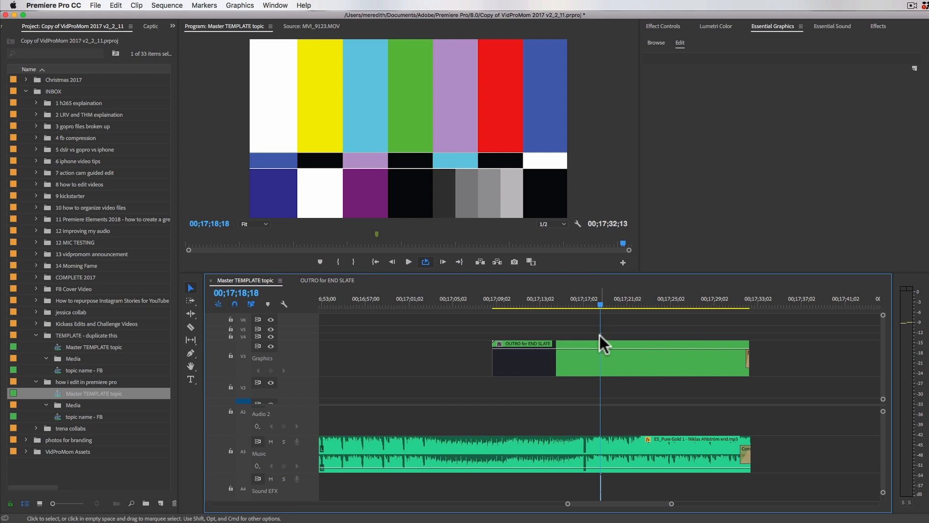
double_click(600, 335)
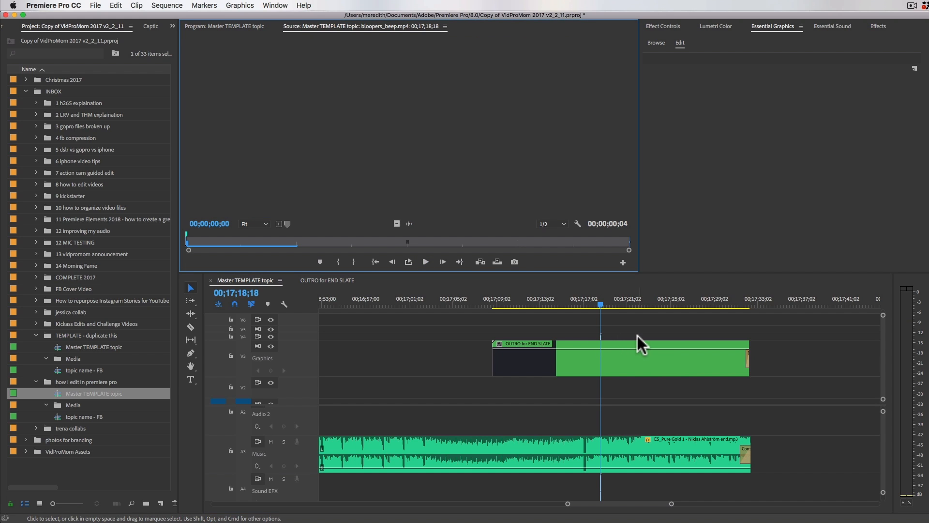
Step: Move the bloopers_beep.mp4 clip with its audio earlier above the end slate, to 00;17;16;08
drag(591, 330, 472, 338)
key(equal)
key(equal)
double_click(469, 335)
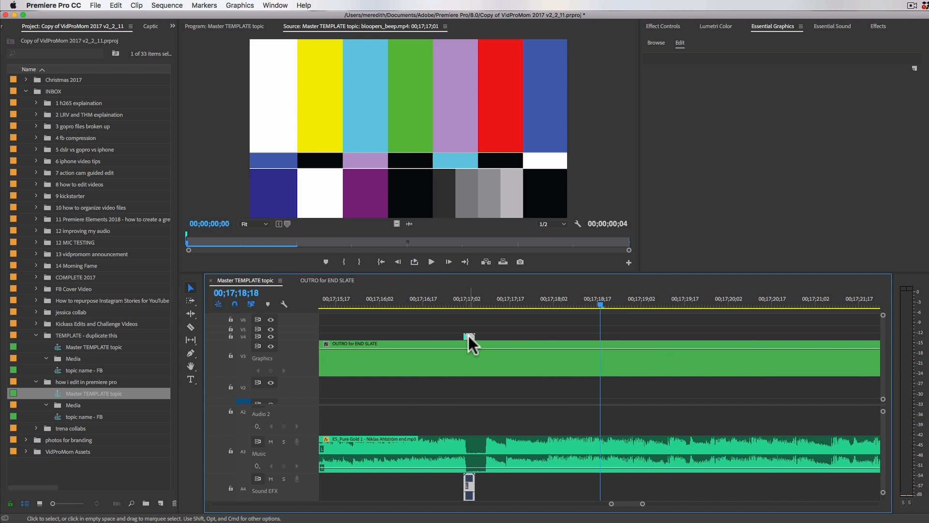
drag(468, 335, 400, 334)
Step: Review the overall layout of the Master TEMPLATE topic sequence with its full length in view
key(minus)
key(minus)
key(minus)
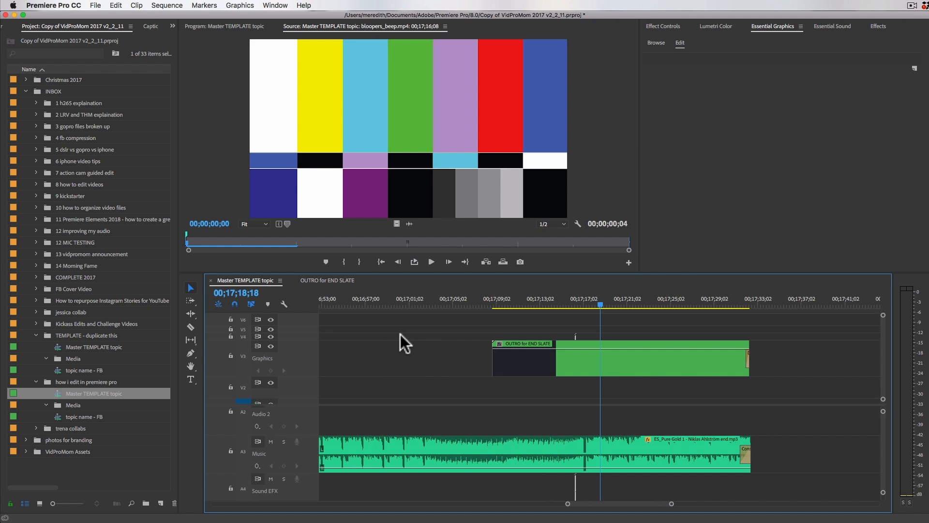
key(minus)
key(minus)
key(minus)
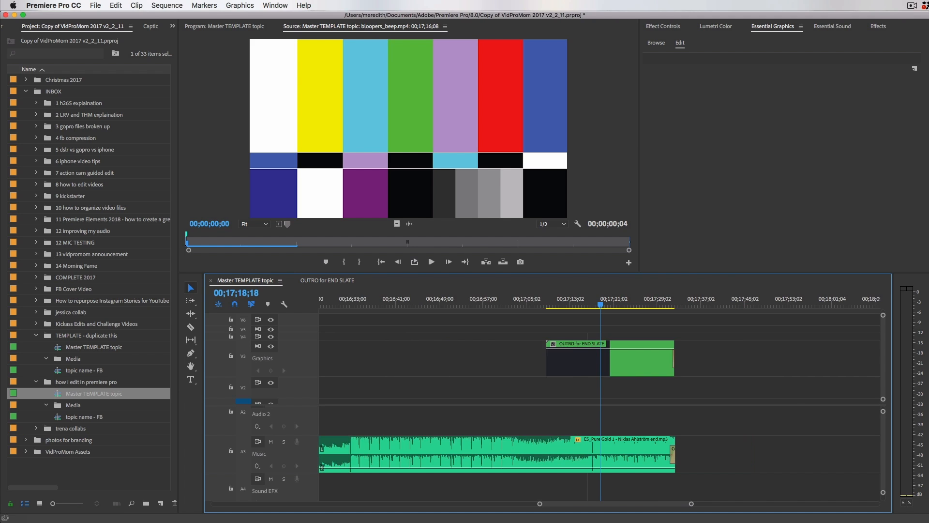
key(minus)
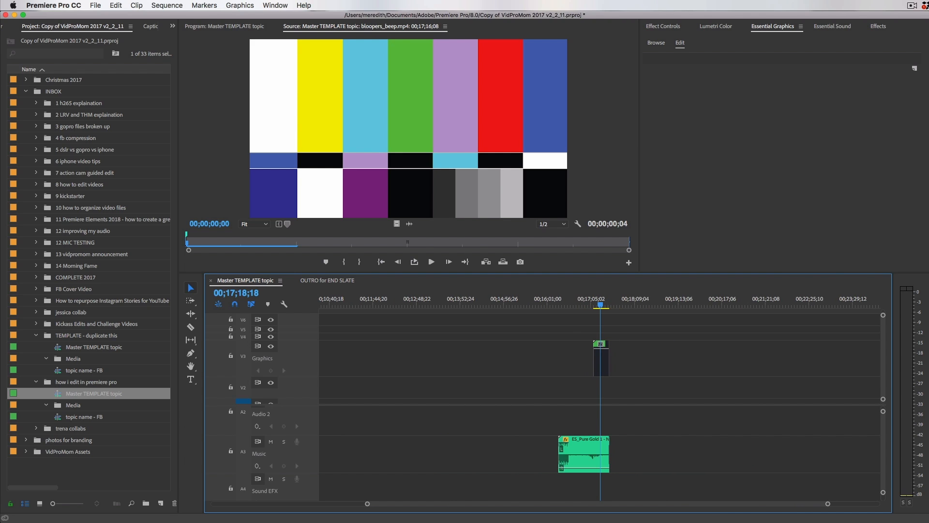
key(backslash)
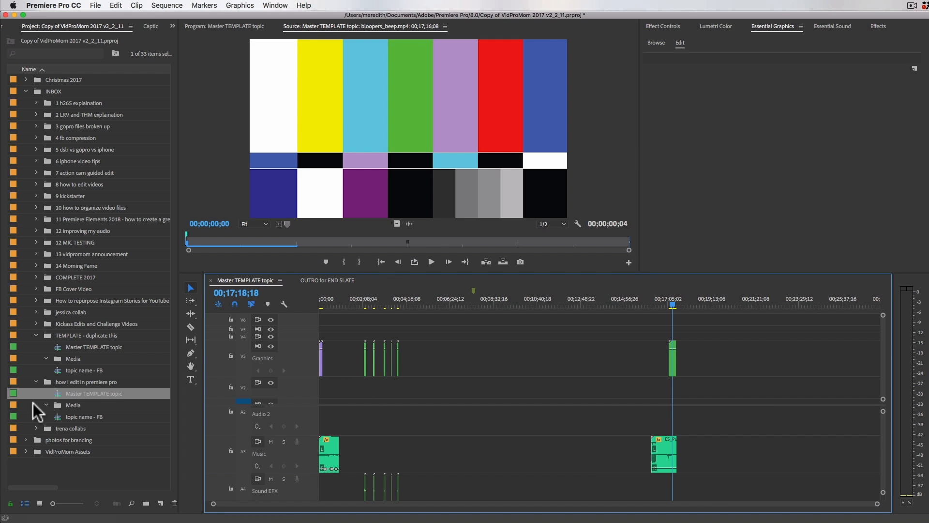
Step: Rename the Master TEMPLATE topic sequence in the new bin to match the bin's name, "how i edit in premiere pro"
click(99, 382)
click(98, 383)
key(super+c)
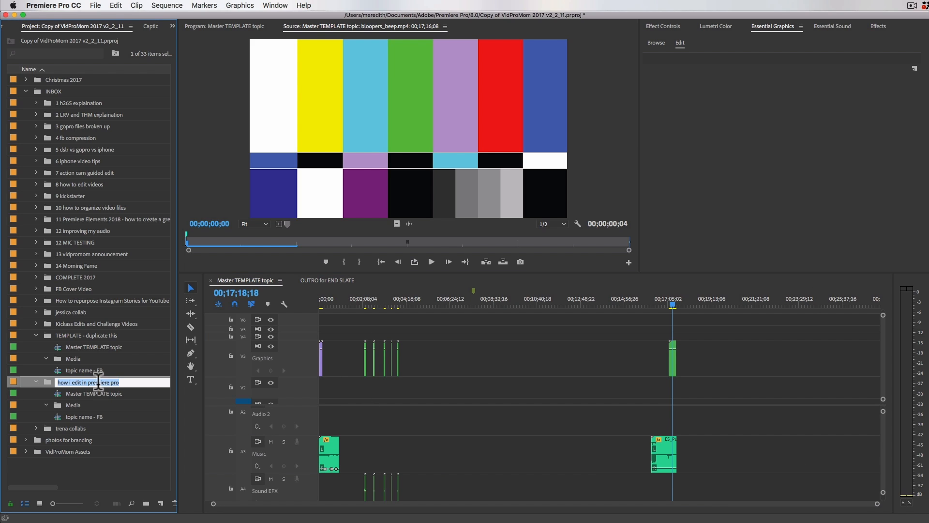
click(97, 394)
click(75, 394)
key(super+v)
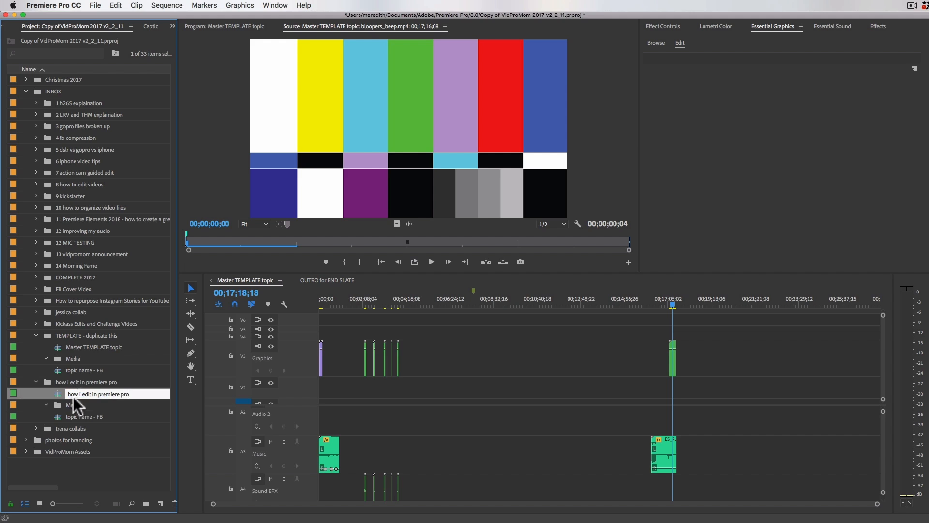
key(Return)
Step: Rename the new bin's "topic name - FB" sequence as "how i edit in premiere pro - FB"
click(83, 418)
click(90, 417)
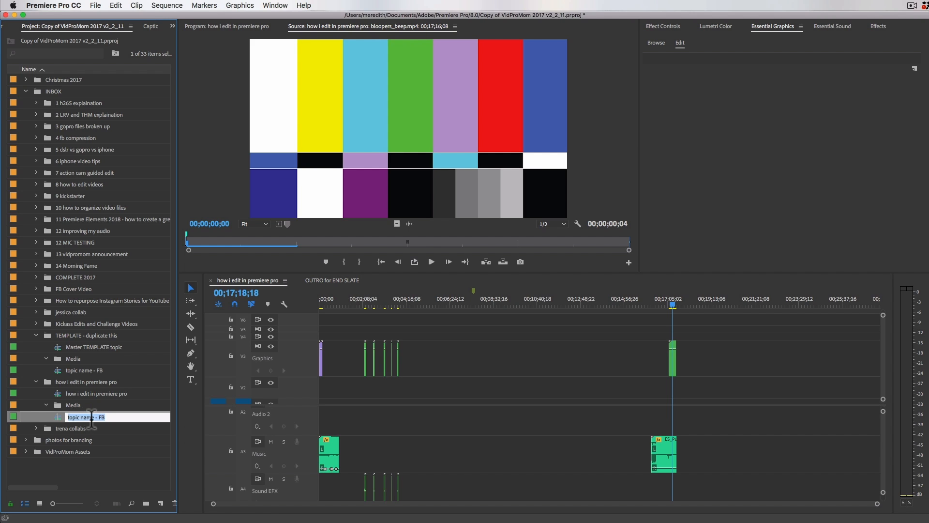
drag(86, 417, 70, 418)
key(super+v)
key(Return)
Step: Open the "how i edit in premiere pro - FB" sequence and replace its "DO I REALLY NEED A GIMBAL?" title with "sodijfosidjf"
double_click(55, 417)
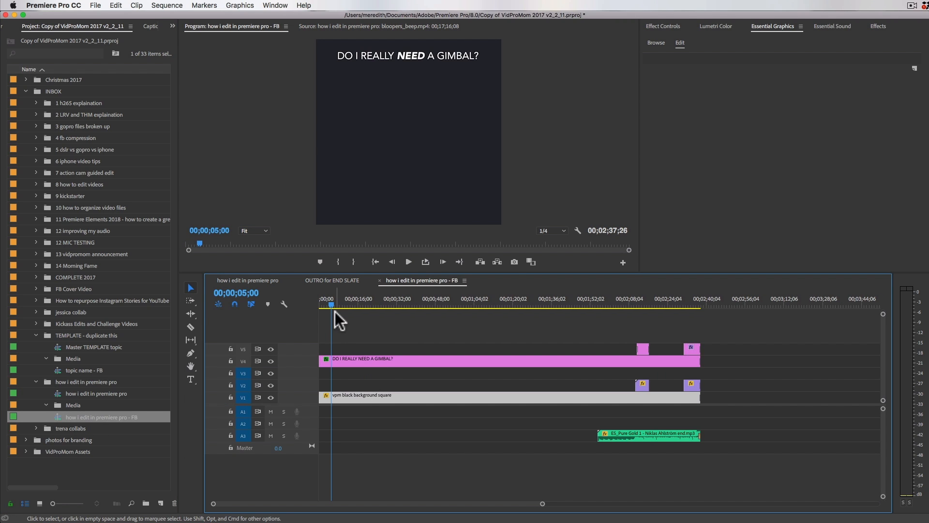
click(352, 360)
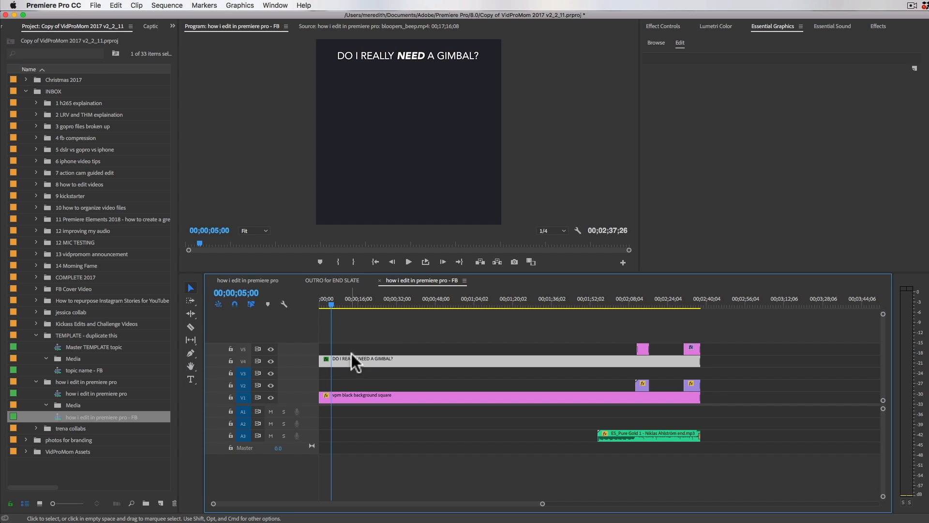
click(423, 57)
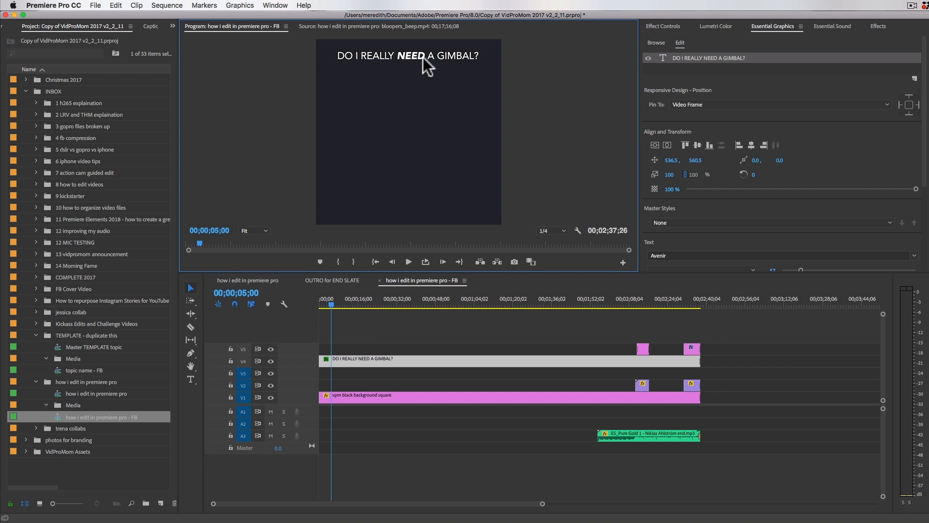
double_click(423, 57)
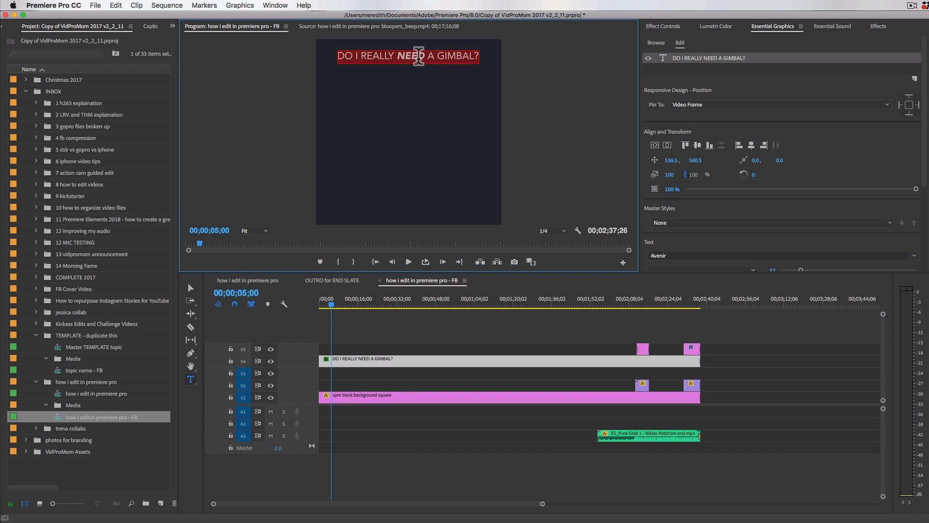
text(sodijfosidjf)
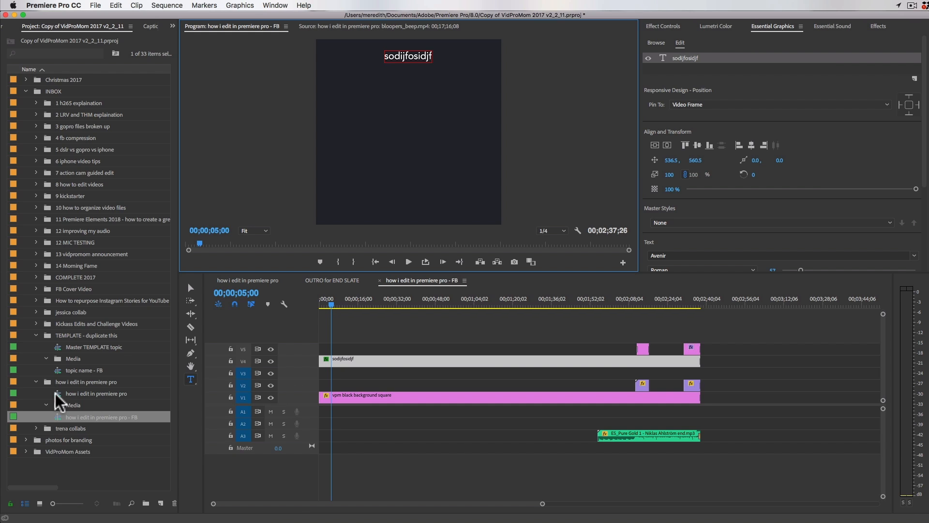
Step: Return to the "how i edit in premiere pro" sequence and import MVI_9186.MOV, MVI_9187.MOV and MVI_9185.MOV from Finder into its Media bin
drag(57, 394, 264, 288)
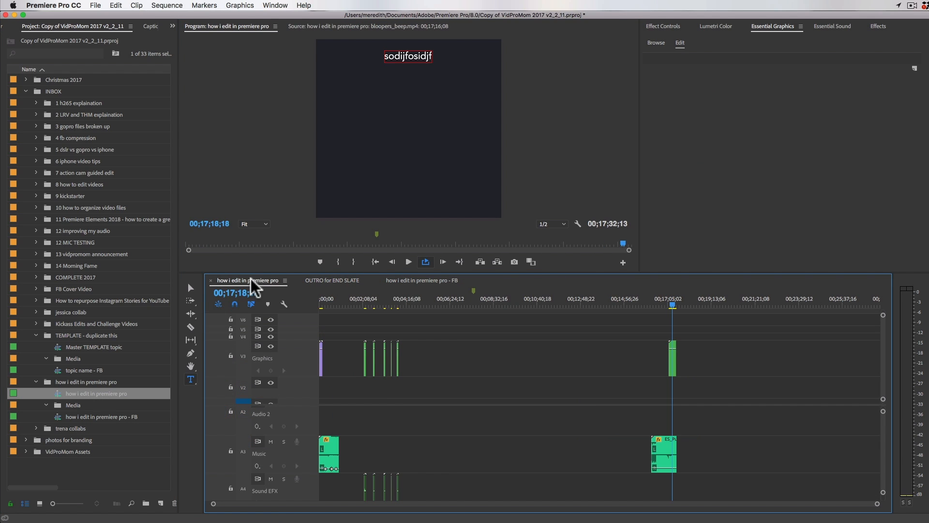
click(48, 404)
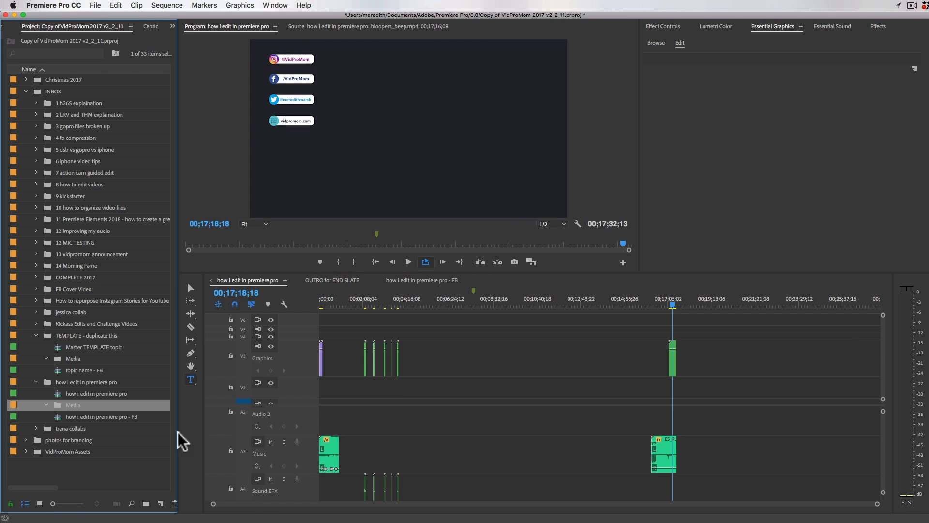
key(super+Tab)
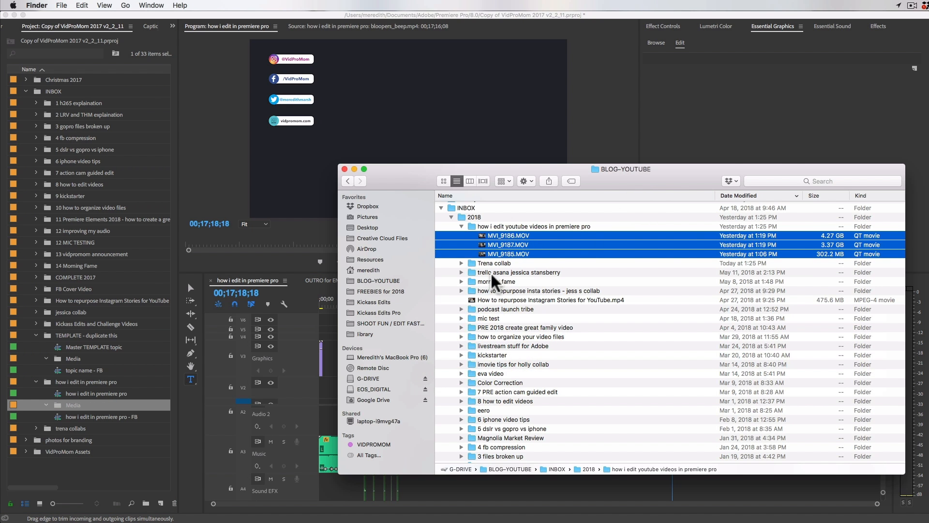
scroll(576, 232, up, 1)
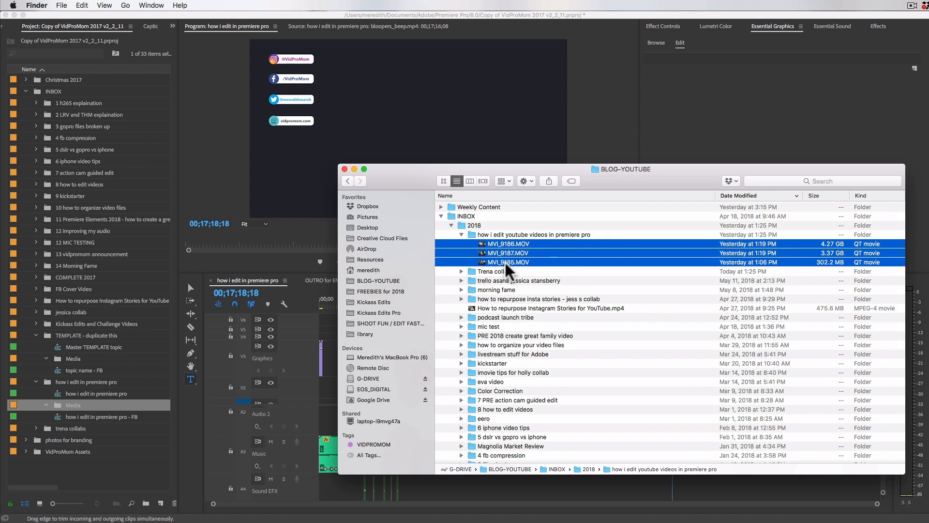
drag(506, 265, 73, 414)
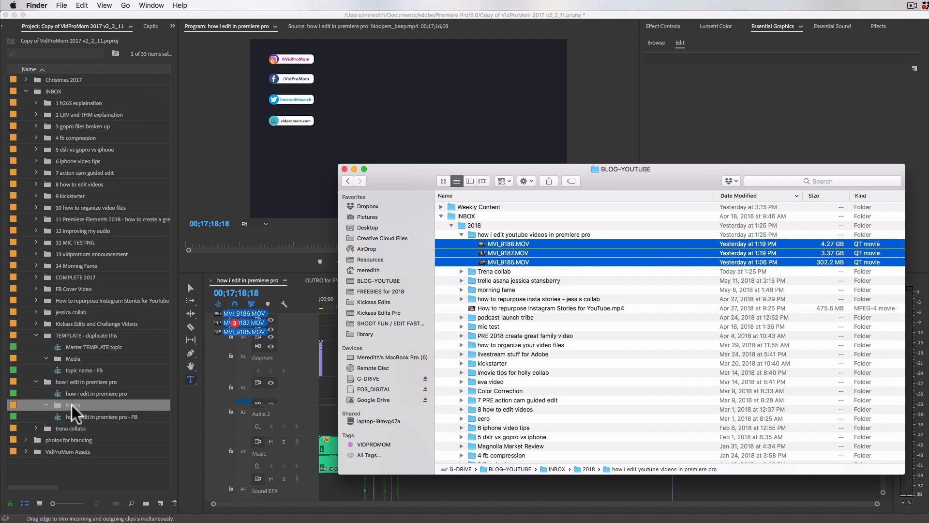
Step: Drop MVI_9186.MOV, MVI_9187.MOV and MVI_9185.MOV into the new bin's Media bin and return to the timeline
drag(73, 414, 70, 425)
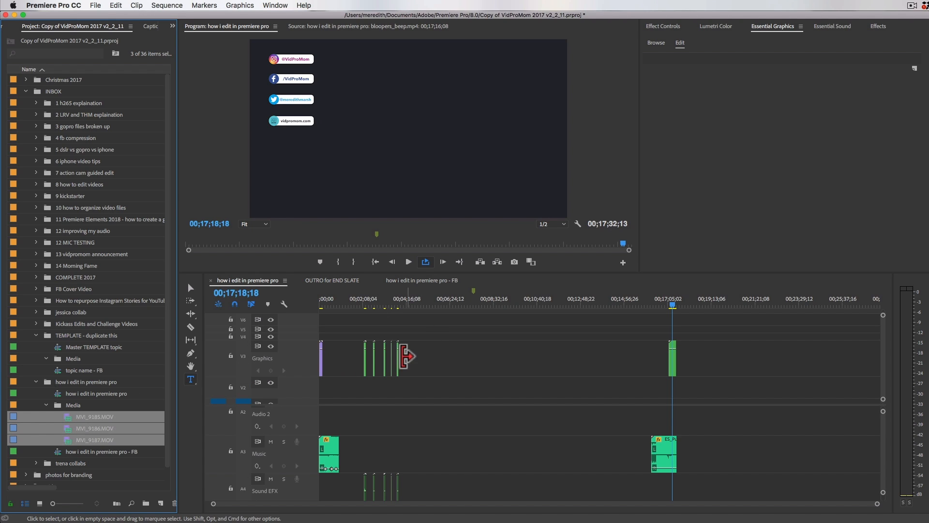
click(422, 356)
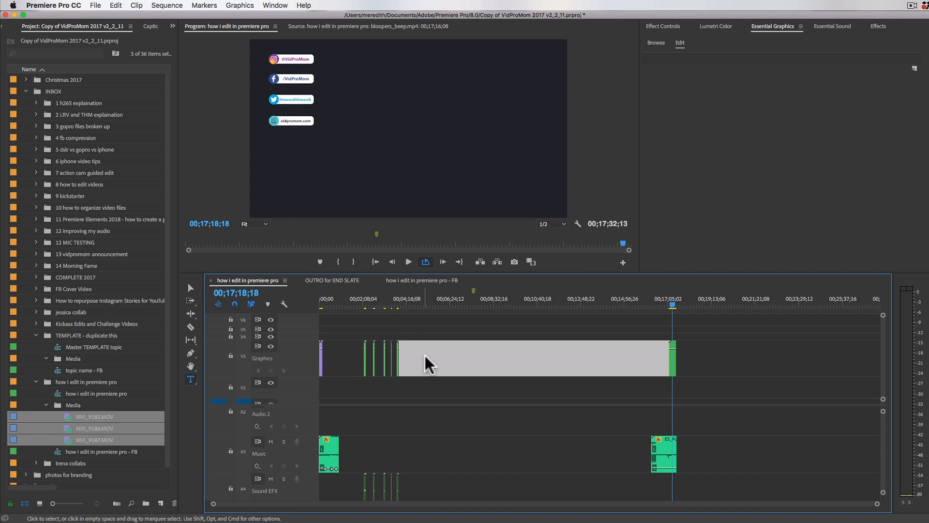
click(346, 392)
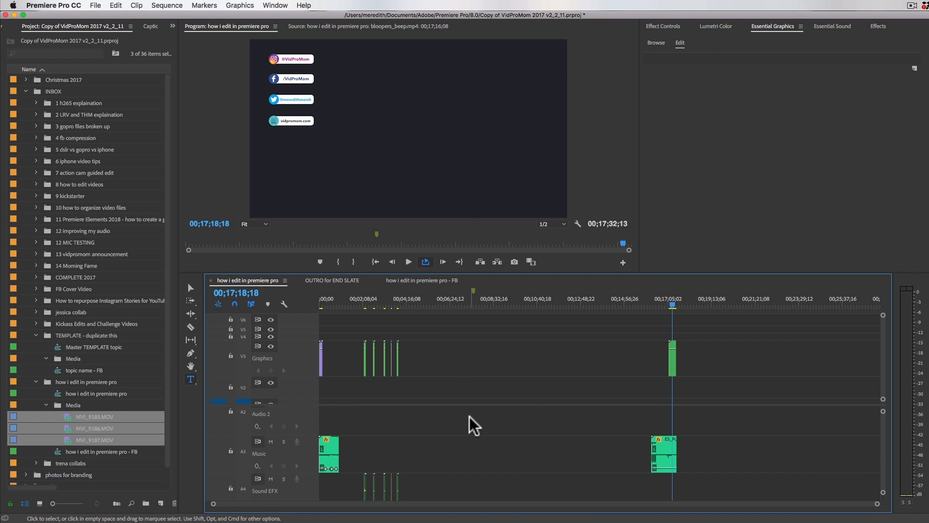
Step: Open MVI_9185.MOV from the Media bin in the source monitor and scrub through its footage
click(87, 428)
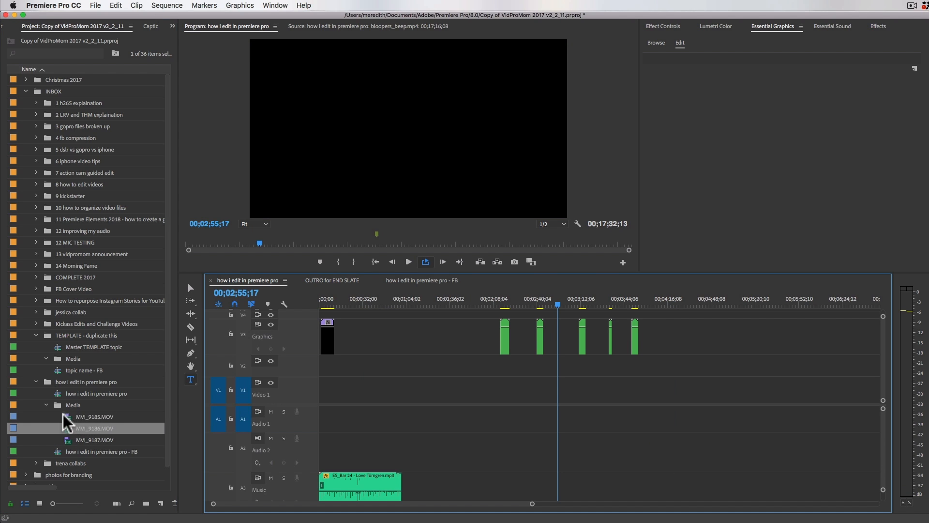
click(68, 416)
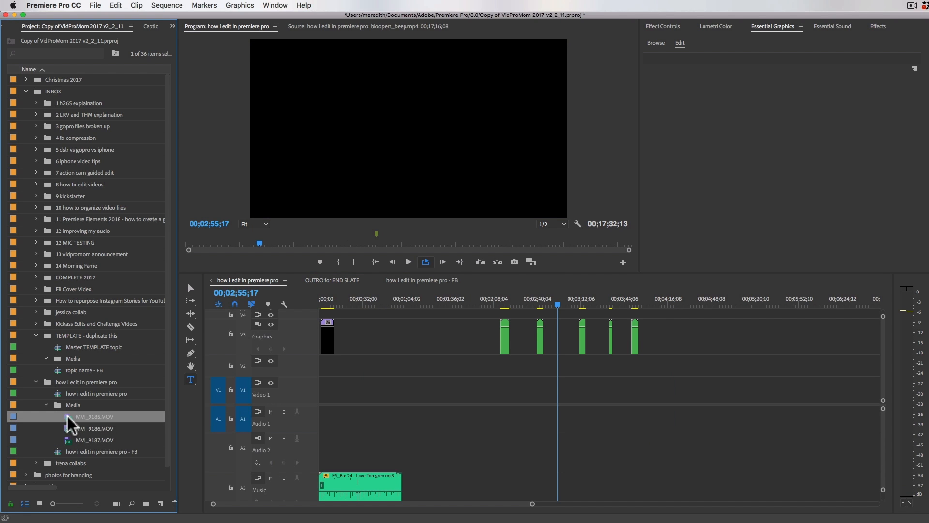
double_click(67, 417)
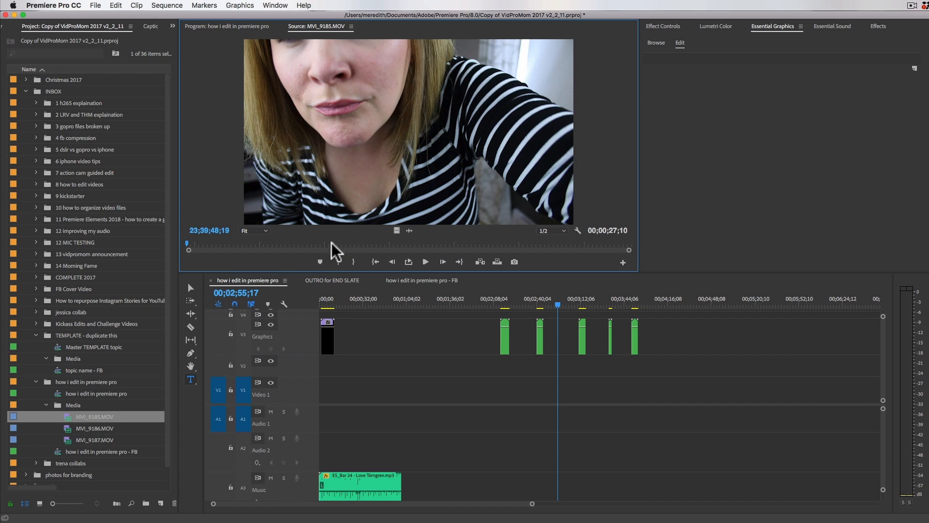
drag(327, 243, 612, 249)
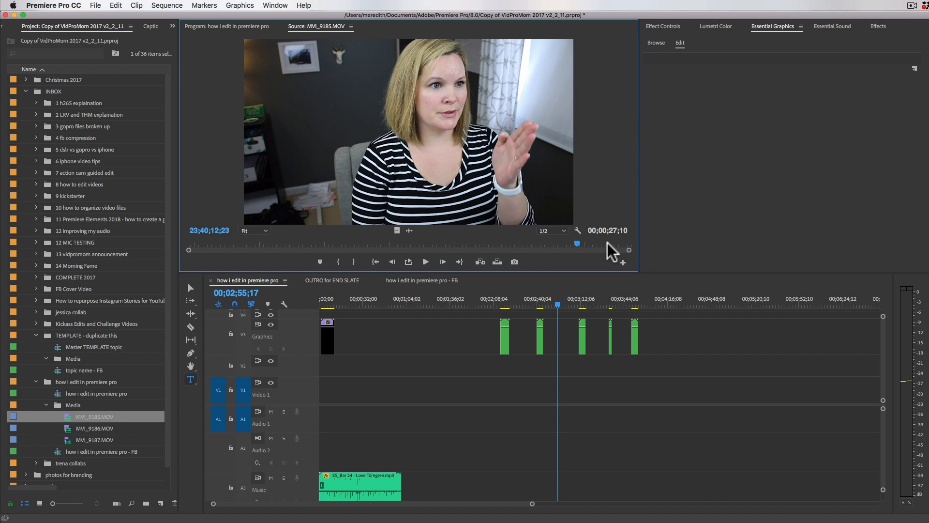
Step: Place MVI_9186.MOV at the start of Video 1 and Audio 1 in the "how i edit in premiere pro" sequence
click(68, 429)
drag(67, 429, 384, 407)
click(423, 398)
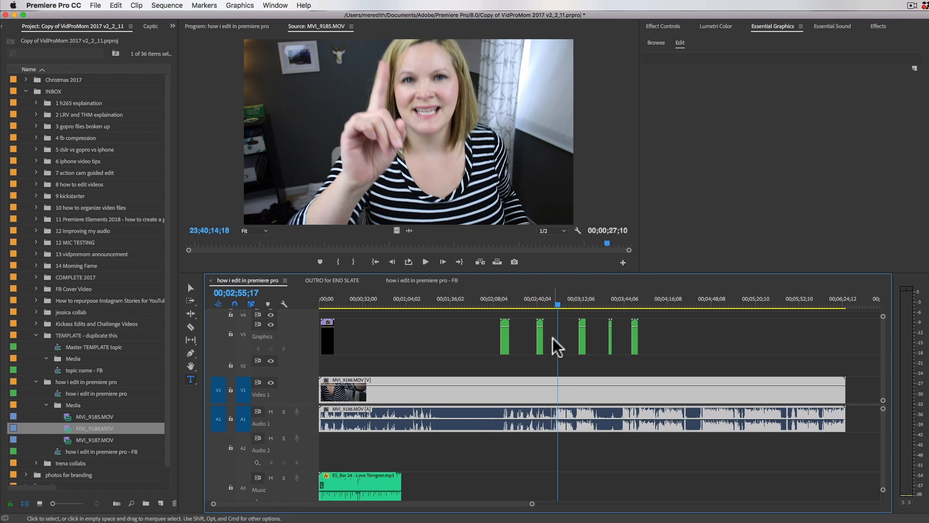
Step: Cut off the MVI_9186.MOV footage before 00;02;54;12 and move the remaining clip to the start of the sequence
key(=)
key(=)
key(=)
key(=)
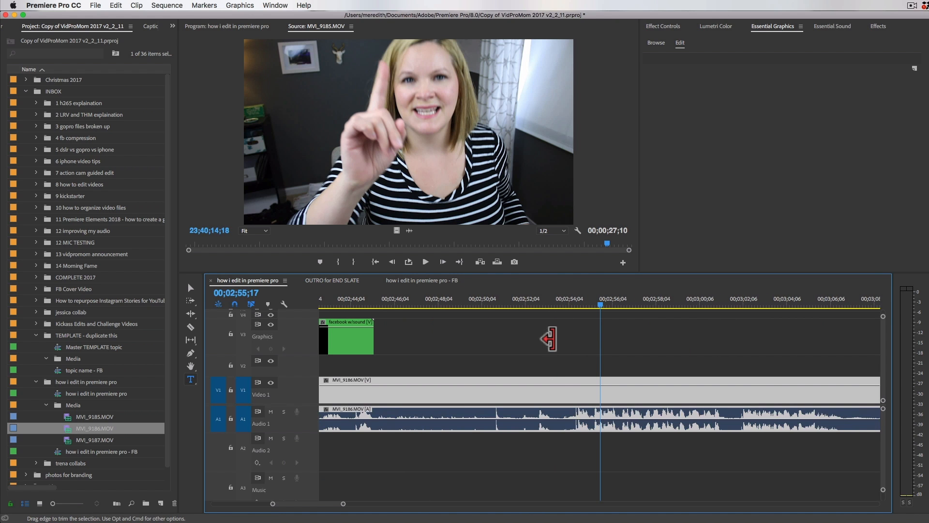
click(576, 304)
drag(576, 304, 576, 304)
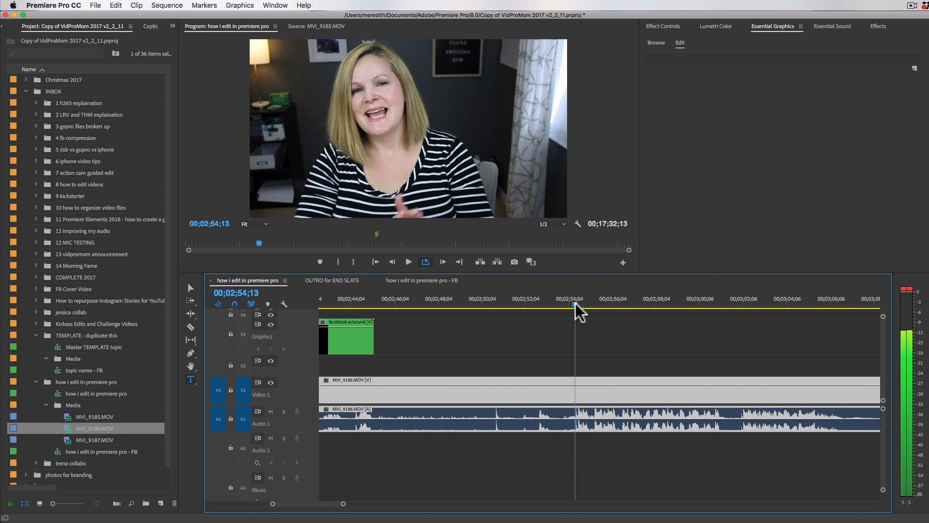
key(-)
key(-)
key(-)
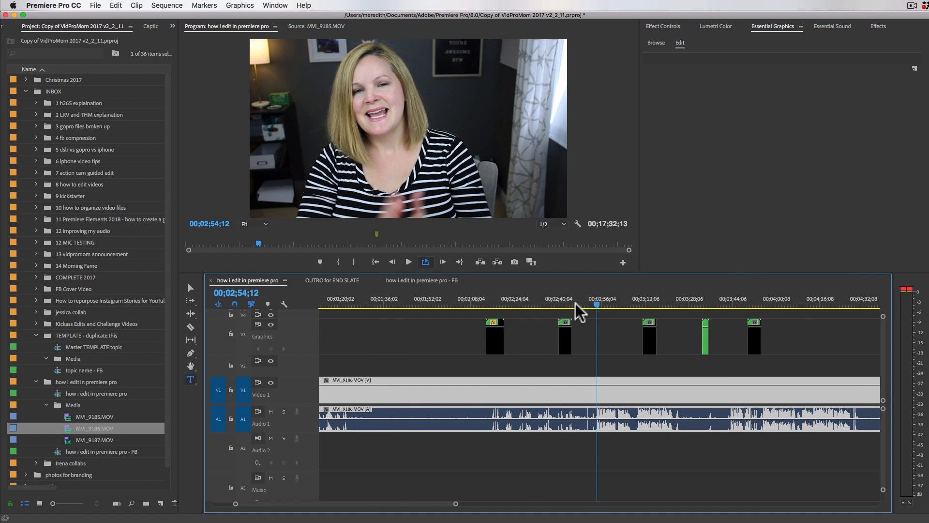
key(-)
drag(325, 394, 323, 317)
Step: Split the MVI_9186.MOV clip at 00;00;07;03, where the first line of speech ends
click(326, 304)
key(=)
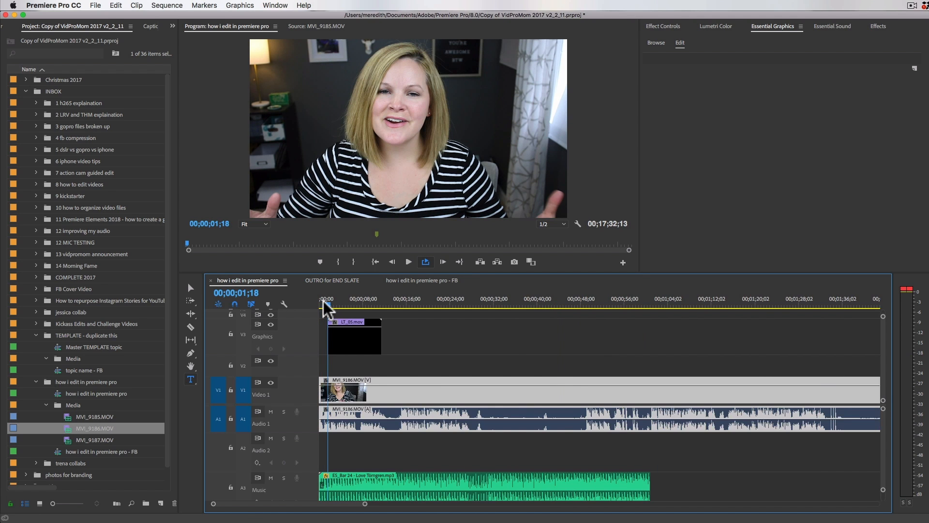
key(minus)
key(=)
key(=)
key(minus)
key(minus)
click(356, 304)
drag(356, 304, 358, 304)
key(super+k)
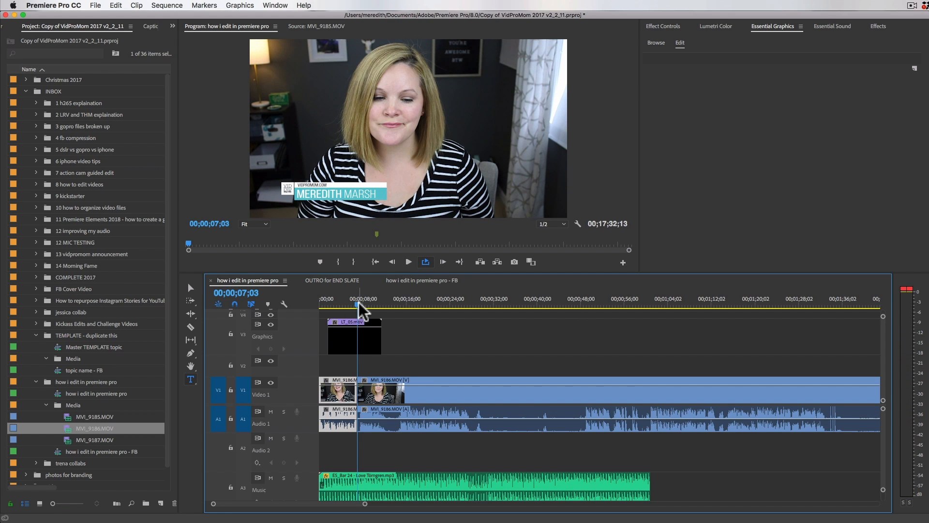
Step: Trim a fraction of a second off the start of the second MVI_9186.MOV piece, keeping it against the first piece
click(392, 403)
key(equal)
key(equal)
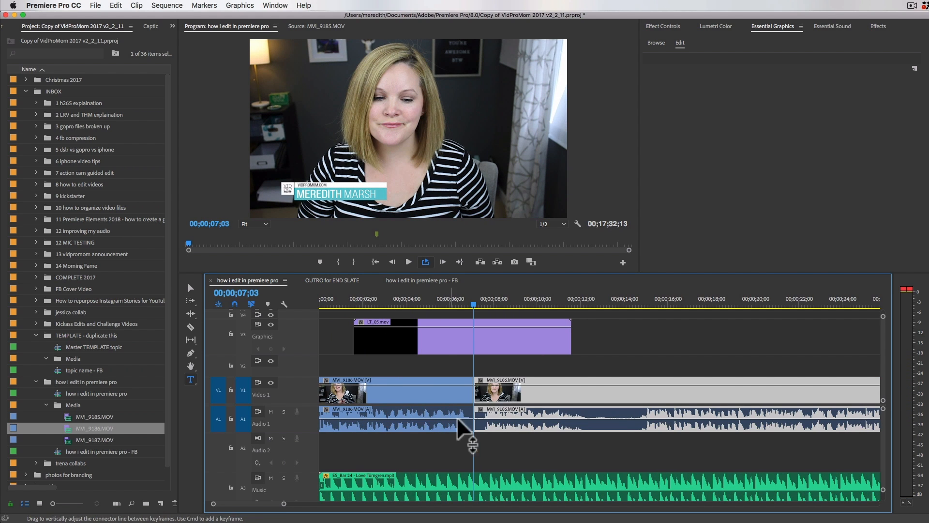
drag(478, 392, 486, 393)
mouse_move(489, 393)
mouse_down()
mouse_move(505, 400)
mouse_move(495, 400)
mouse_up()
Step: Split the second MVI_9186.MOV piece at 00;00;11;27 and trim the quiet opening off the following piece, closing the gap
click(507, 303)
drag(517, 303, 578, 308)
key(super+k)
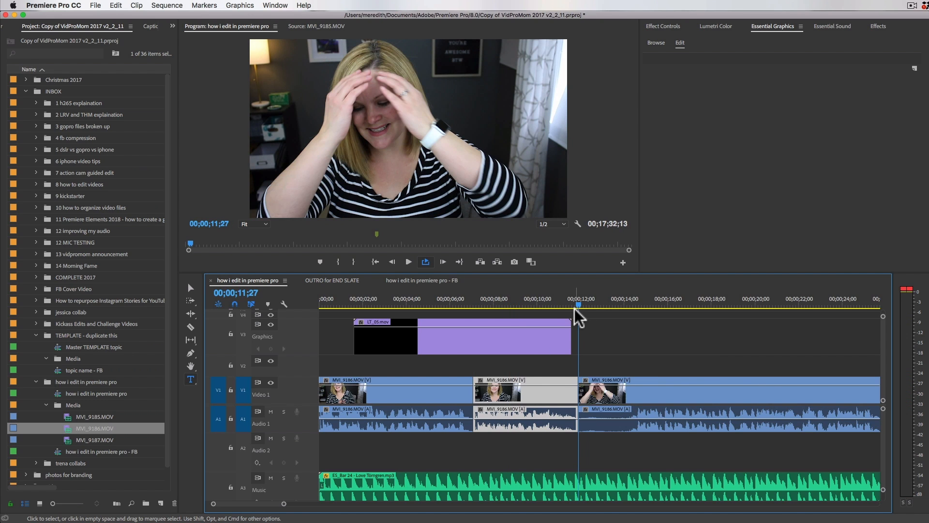
click(586, 393)
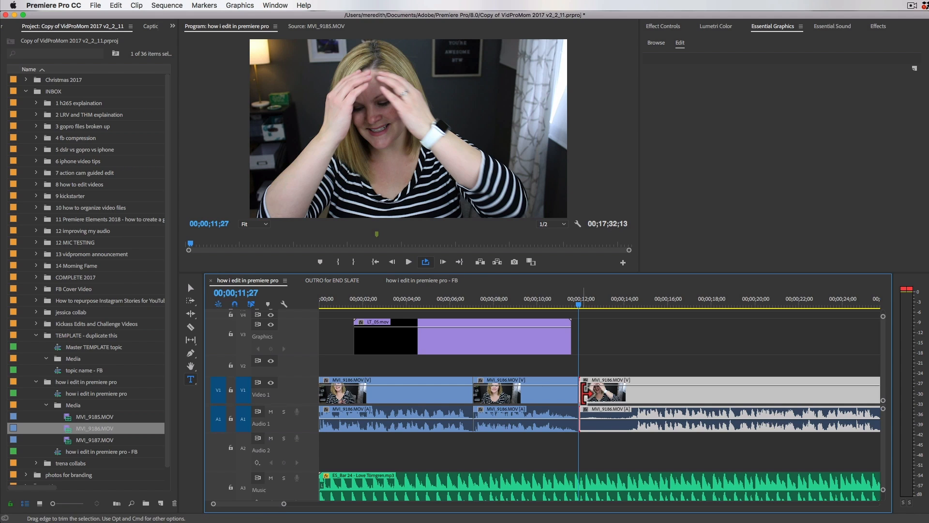
drag(586, 394, 647, 397)
drag(662, 398, 608, 397)
Step: Split the last MVI_9186.MOV piece at 00;00;24;21 and 00;00;45;27 and ripple delete the section in between
key(minus)
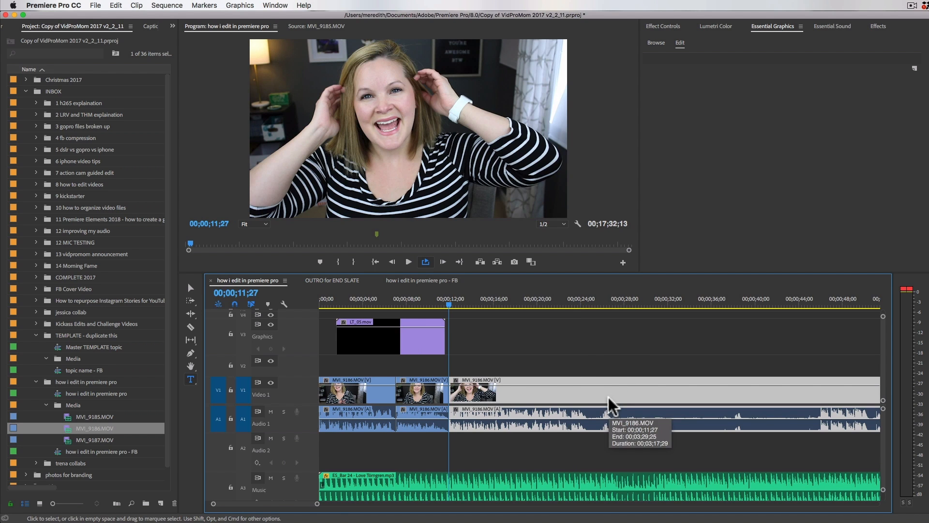
click(587, 301)
drag(588, 298, 589, 297)
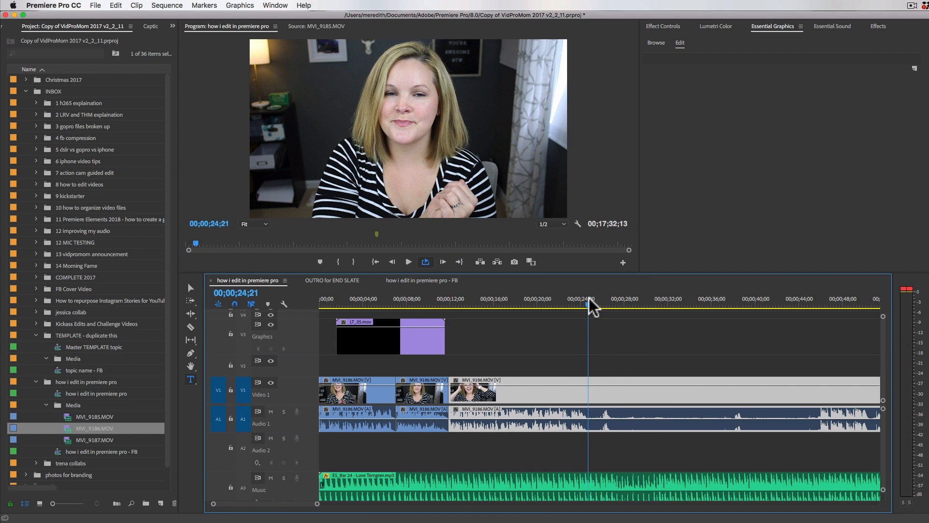
key(super+k)
click(640, 390)
scroll(641, 391, right, 5)
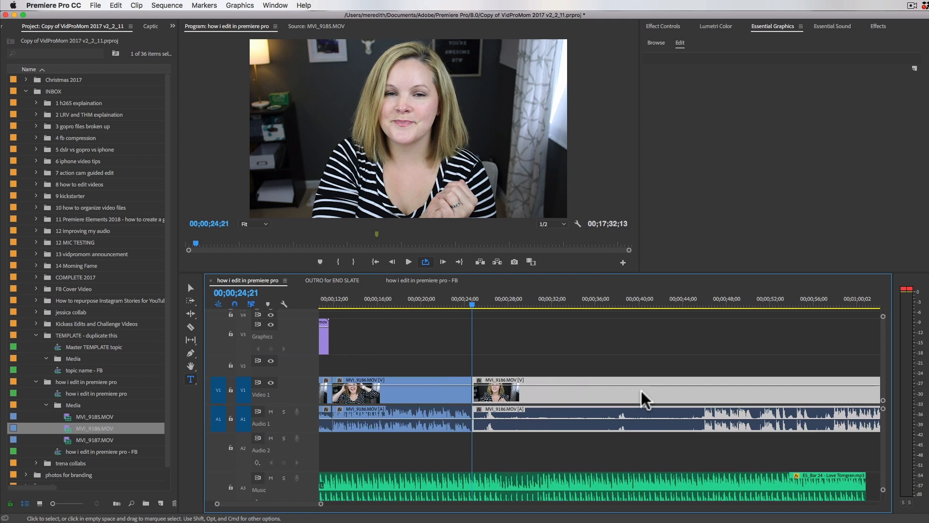
click(700, 305)
drag(702, 304, 704, 303)
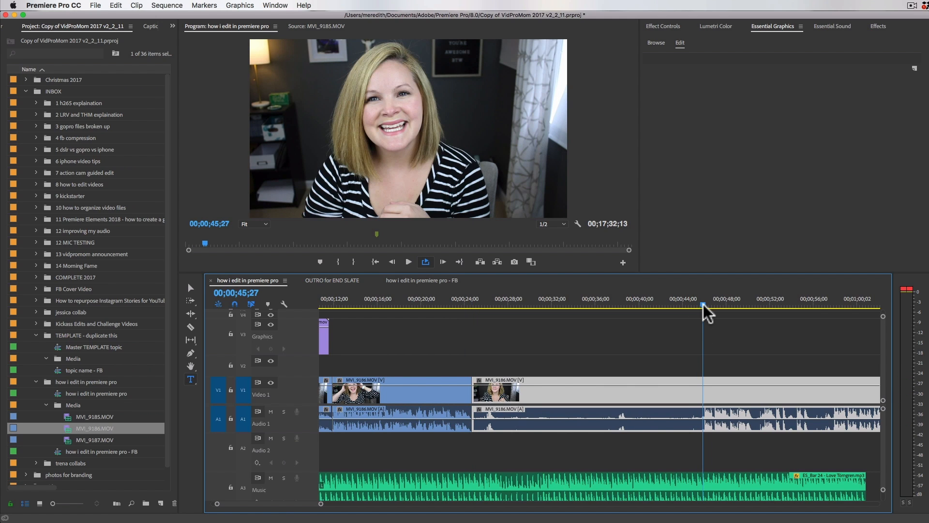
key(super+k)
key(shift+Delete)
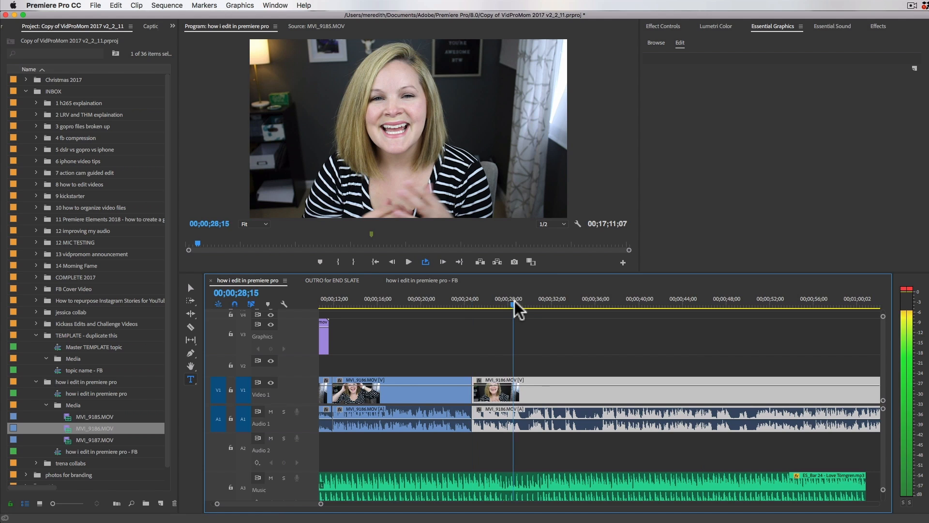
Step: Scrub past the new cut to 00;00;29;10 and look over the remaining uncut footage in the sequence
drag(515, 301, 523, 300)
key(minus)
key(minus)
key(minus)
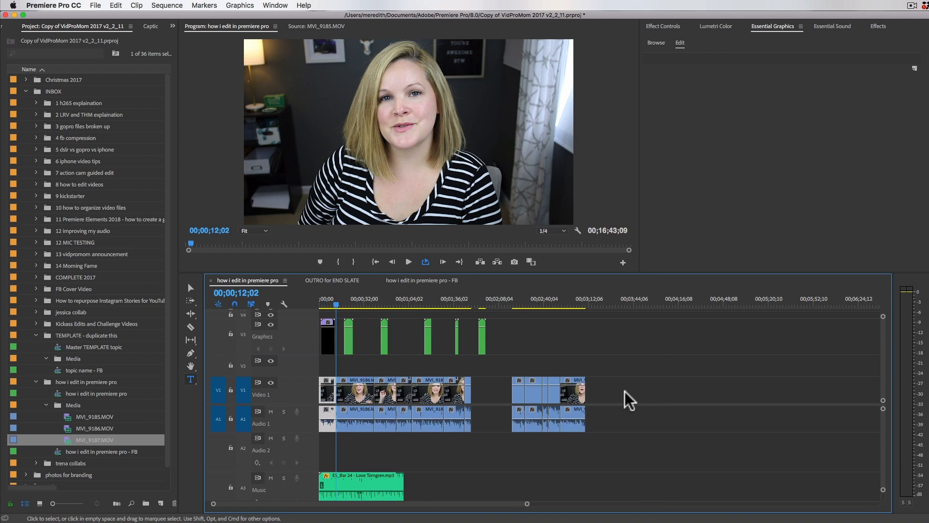
key(minus)
key(minus)
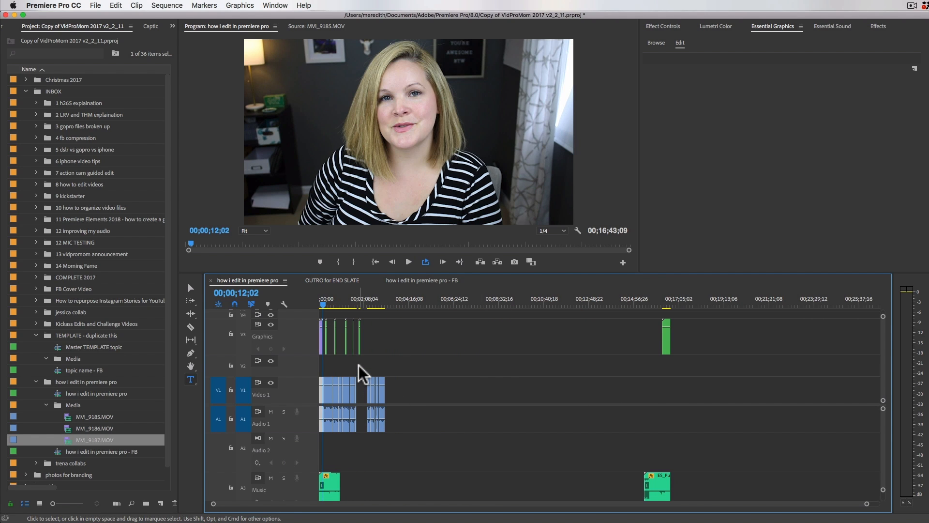
Step: Move the group of clips after the gap on Video 1 and Audio 1 to the sequence's end, above the closing music
key(equal)
key(equal)
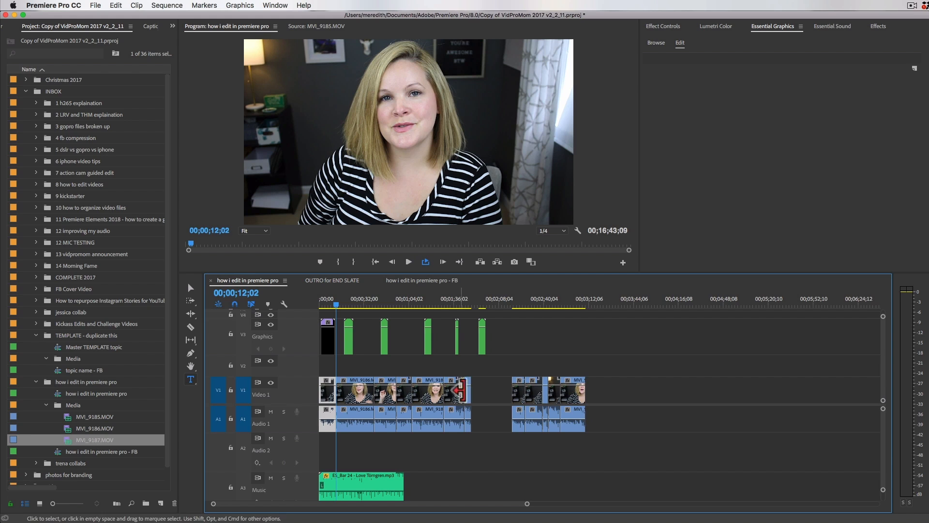
click(483, 385)
drag(484, 387, 353, 436)
drag(495, 382, 591, 413)
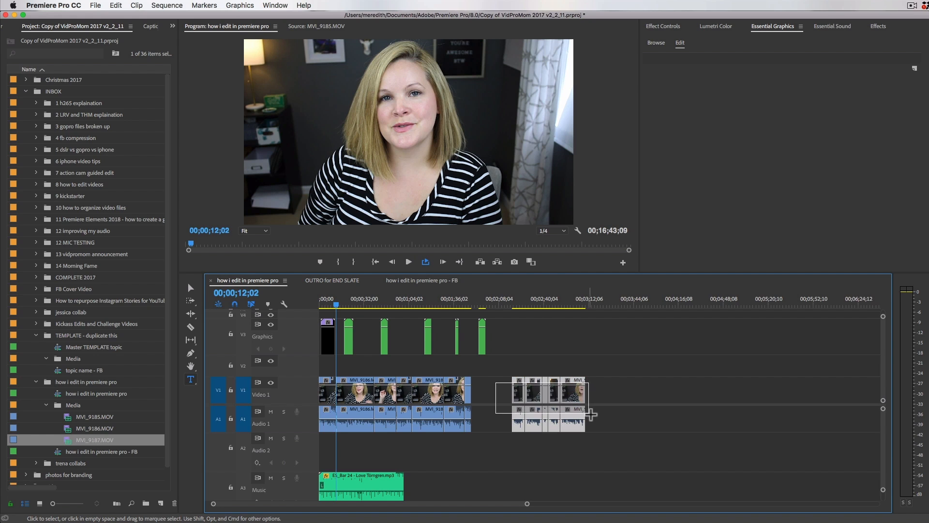
key(minus)
key(minus)
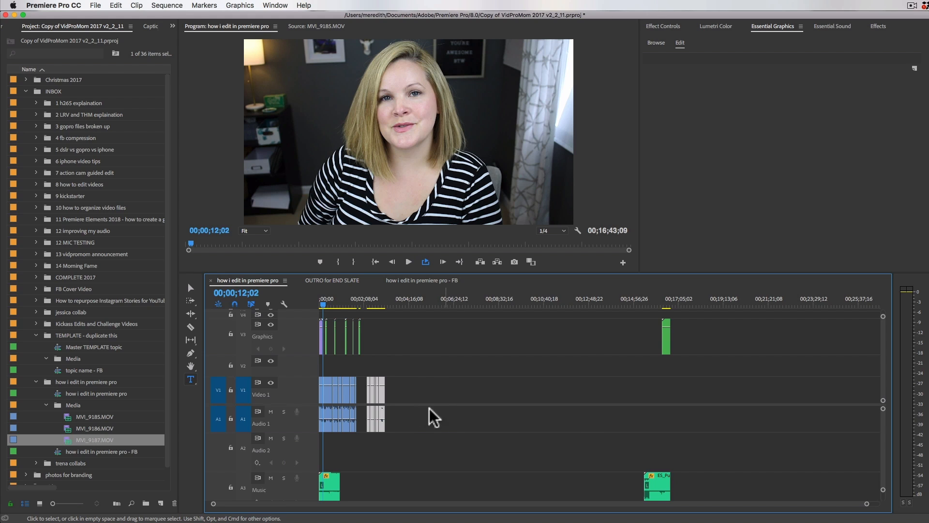
drag(382, 393, 660, 400)
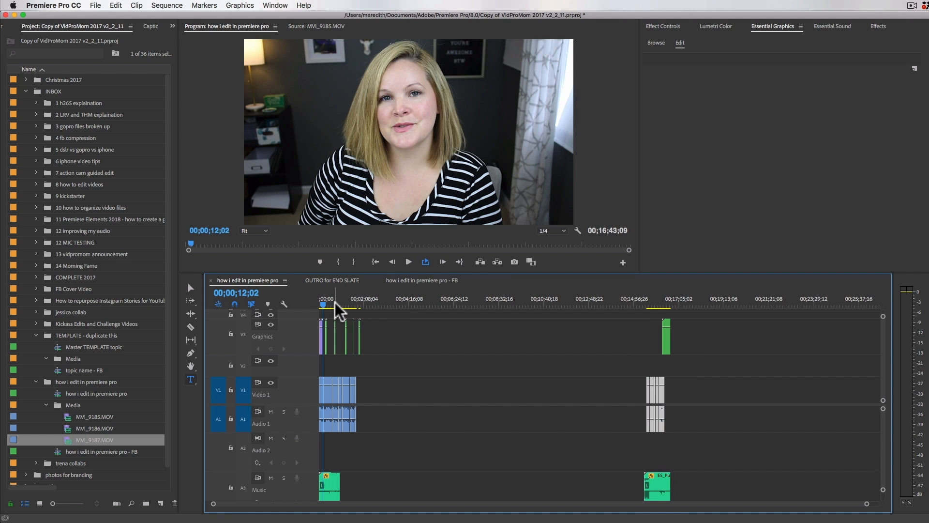
Step: Return to the main clips at the beginning of the sequence and save the project
key(=)
key(=)
key(=)
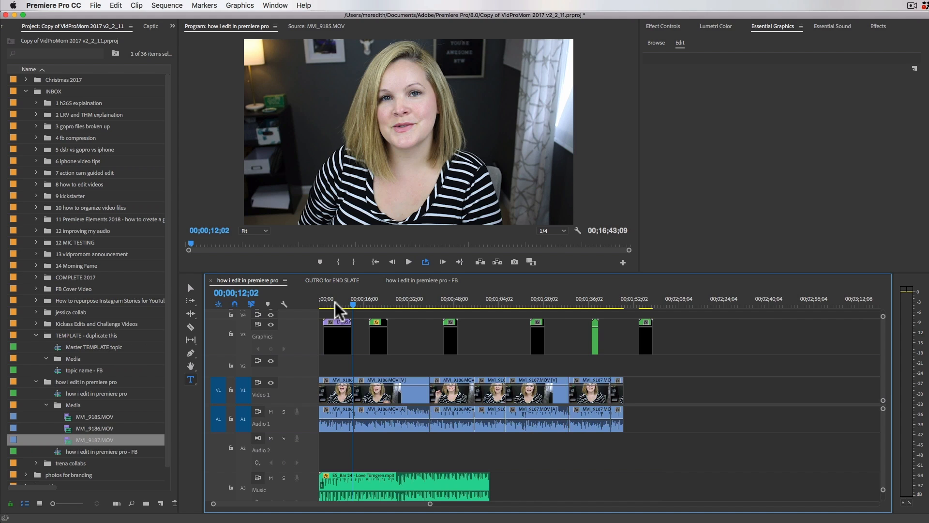
key(super+s)
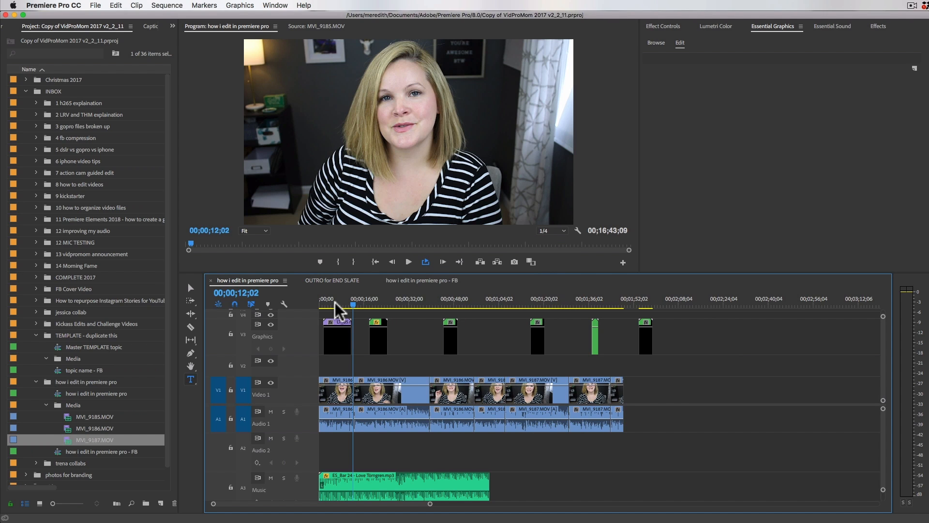
Step: Examine the cut between MVI_9186.MOV clips near 00;00;12;17 and play across it from 00;00;11;11
click(367, 395)
key(equal)
key(equal)
key(equal)
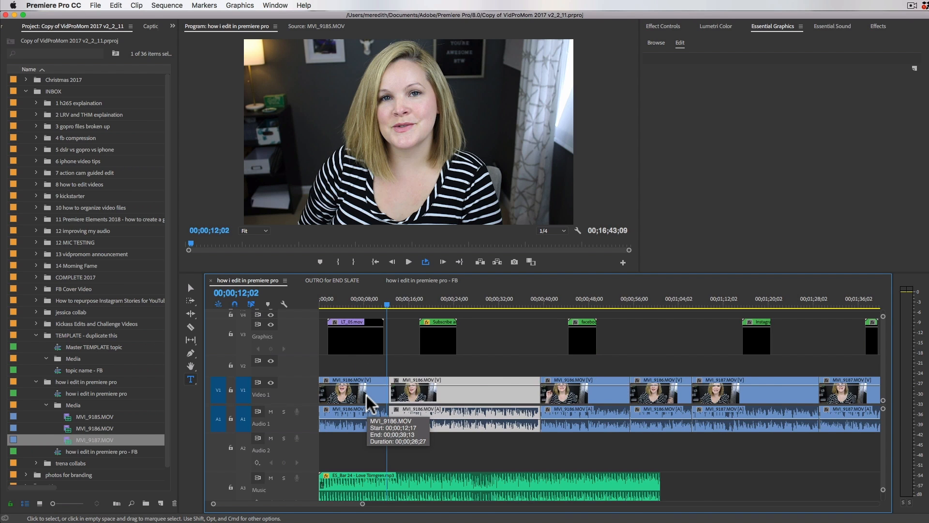
key(equal)
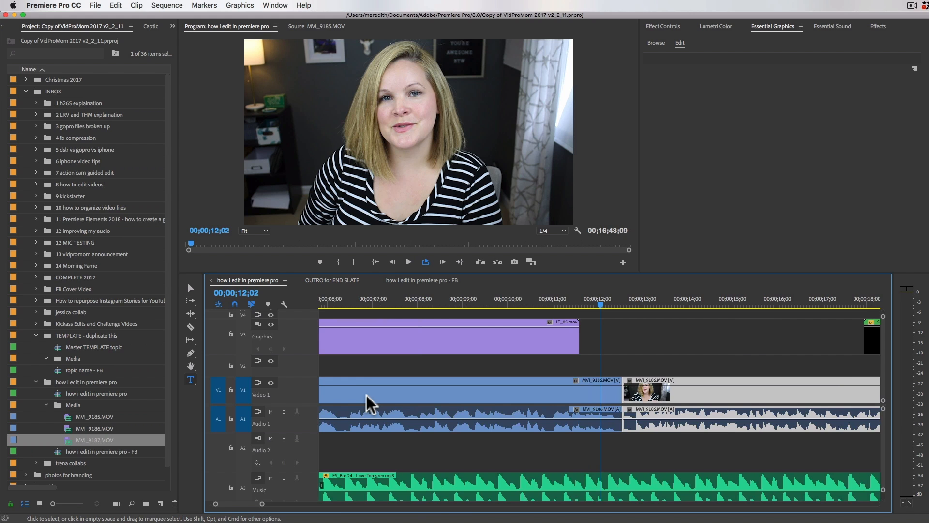
key(equal)
key(equal)
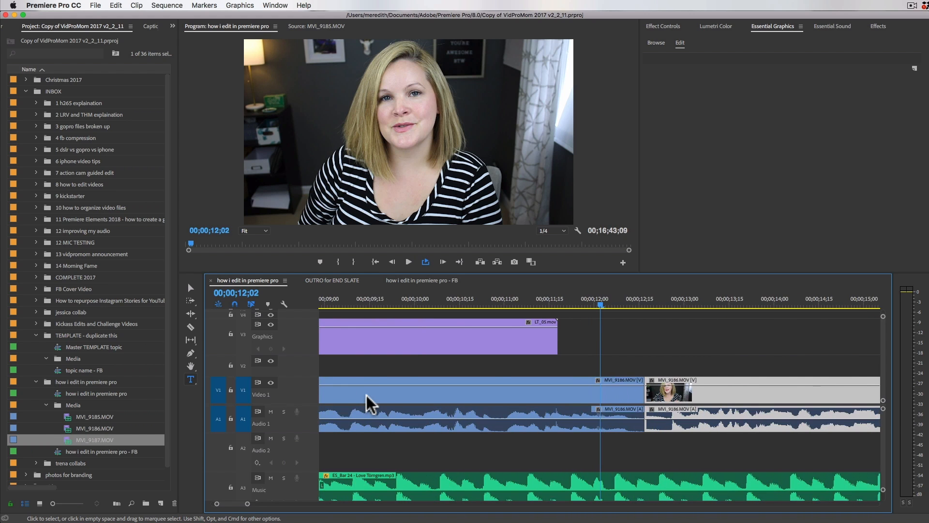
click(655, 393)
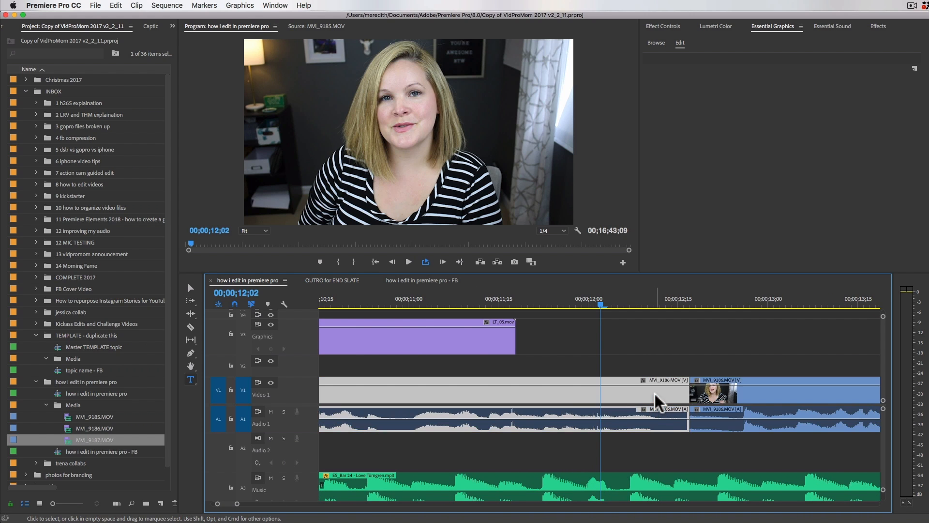
scroll(655, 393, down, 3)
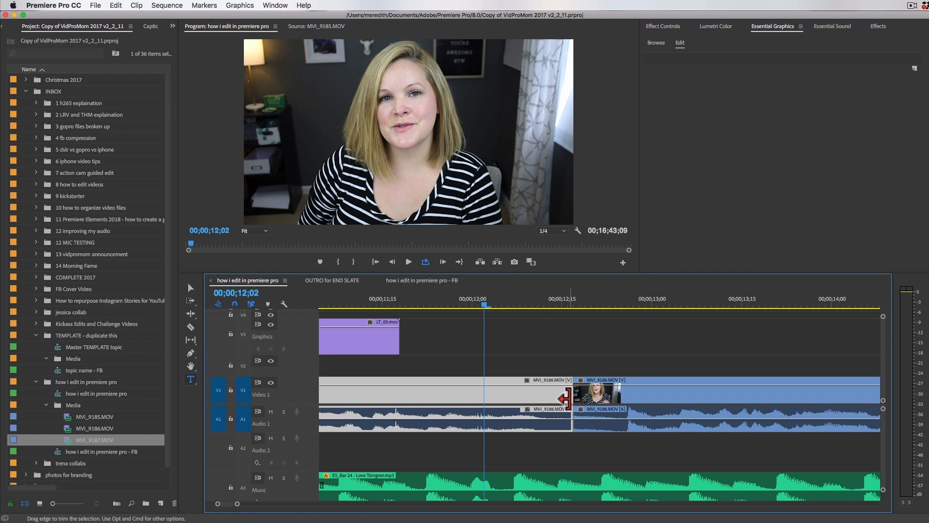
click(360, 302)
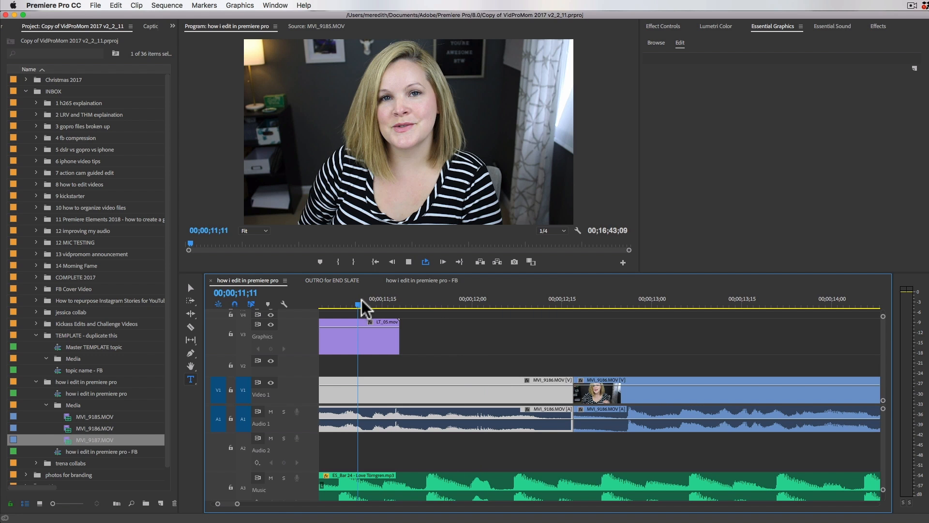
key(space)
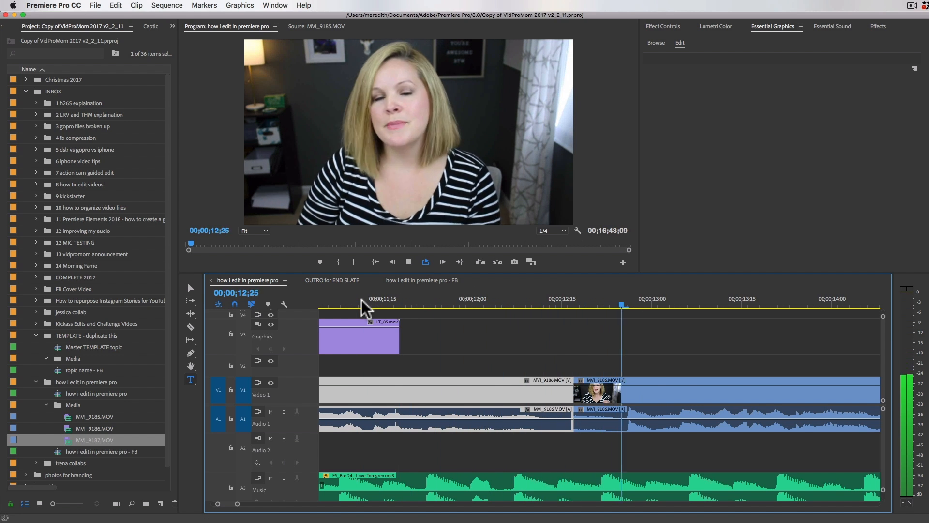
Step: Trim the pause at the start of the second MVI_9186.MOV clip, close the gap and review the cut from 00;00;12;00
click(564, 393)
drag(577, 393, 619, 399)
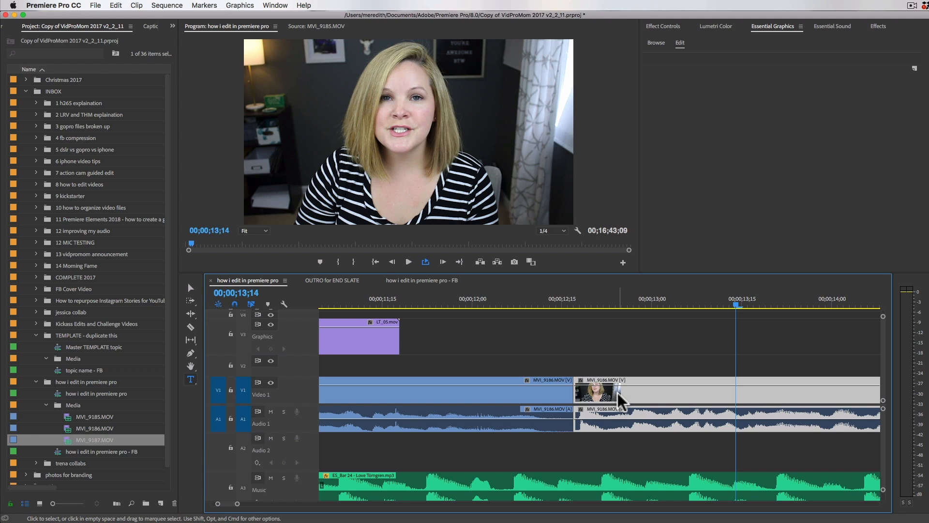
click(472, 304)
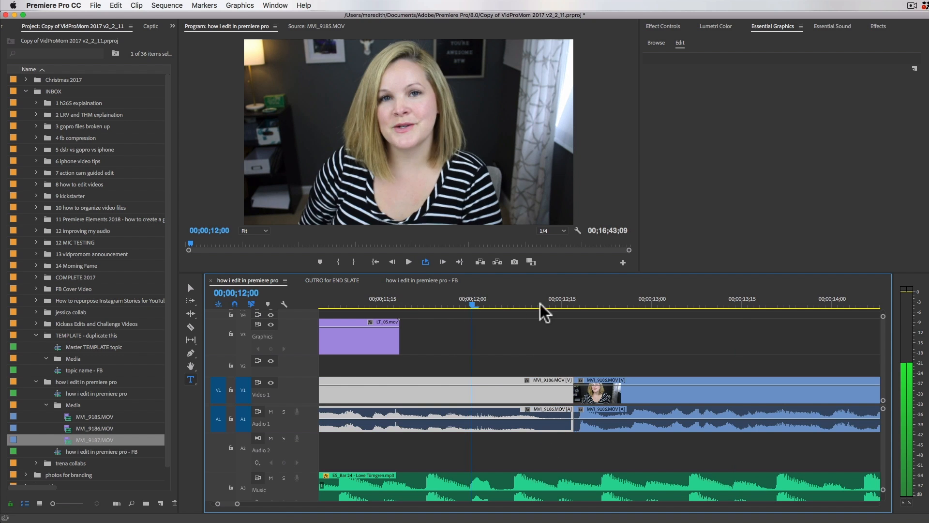
click(691, 307)
click(567, 304)
drag(576, 301, 639, 303)
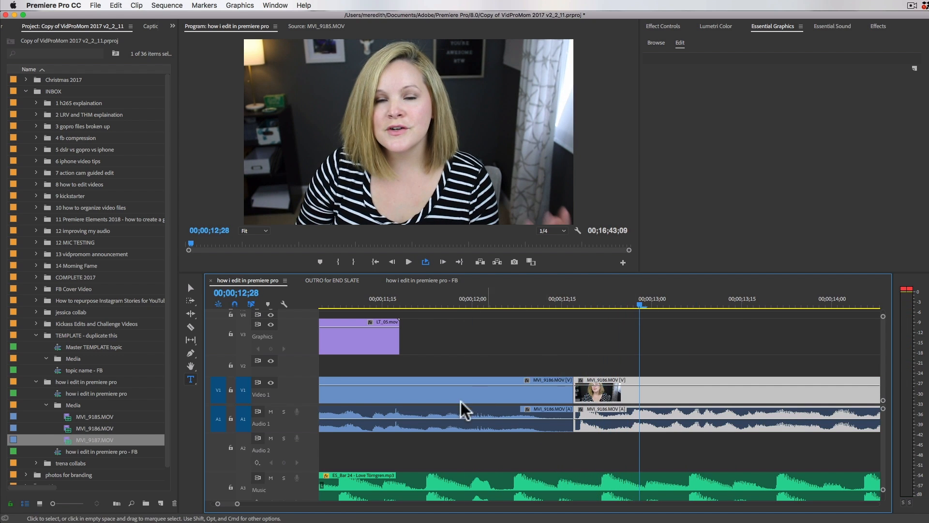
Step: Move the second MVI_9186.MOV clip's audio to Audio 2 and slide the clip earlier over the previous one, starting at 00;00;12;11
click(461, 401)
click(614, 394)
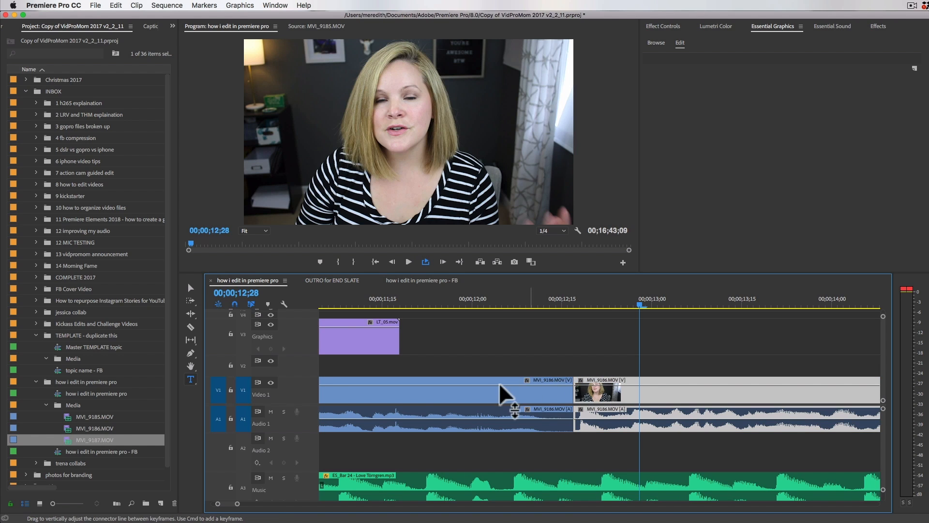
drag(591, 414, 562, 400)
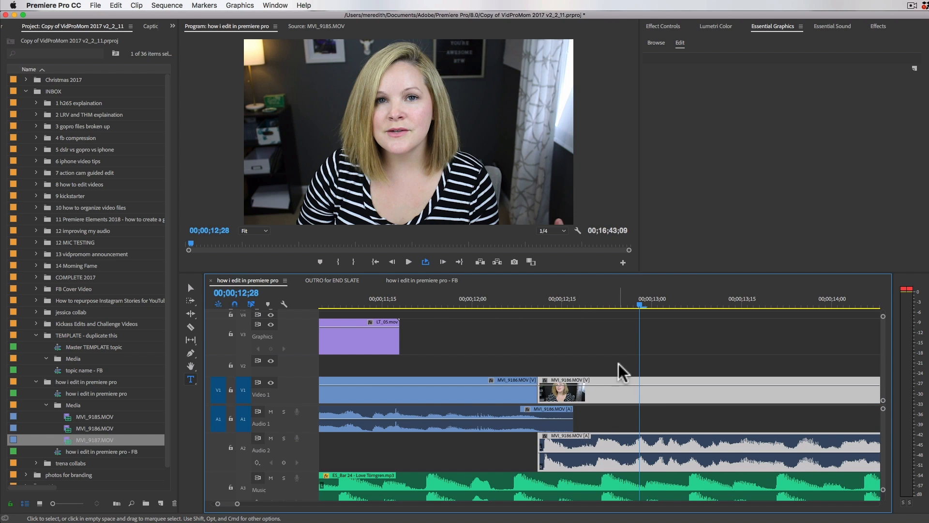
click(627, 396)
click(501, 390)
click(605, 396)
drag(596, 394, 598, 403)
key(=)
scroll(547, 445, left, 5)
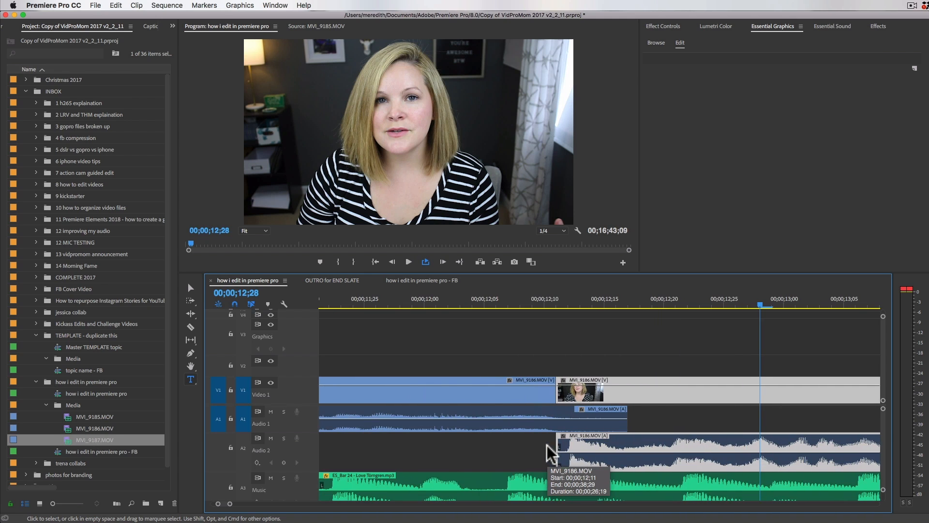
Step: Shift the second MVI_9186.MOV clip one frame earlier to start at 00;00;12;10 and scrub over the overlap to 00;00;12;14
drag(561, 393, 608, 403)
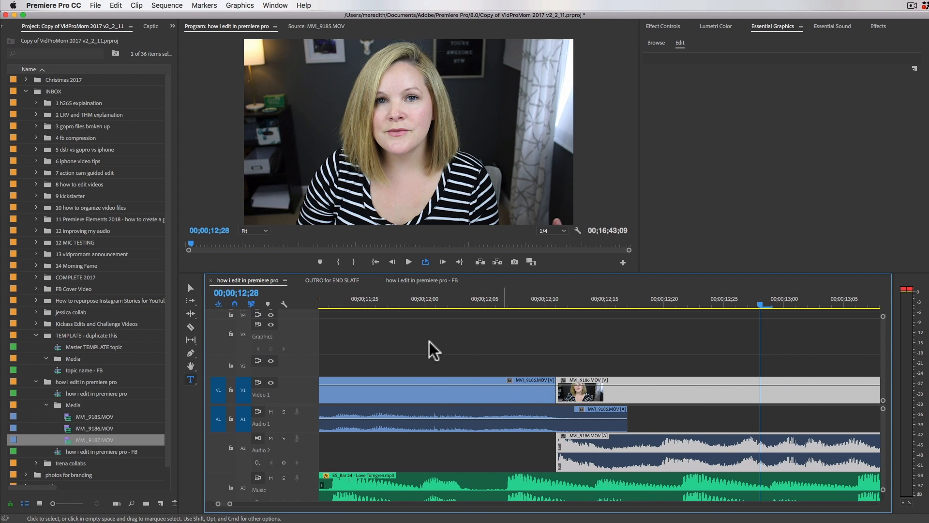
click(417, 390)
drag(612, 395, 605, 398)
click(474, 392)
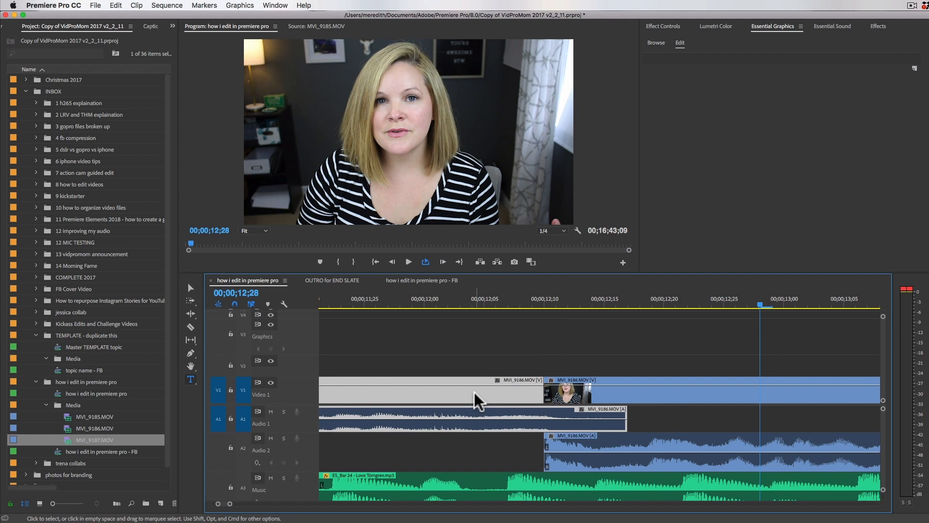
key(minus)
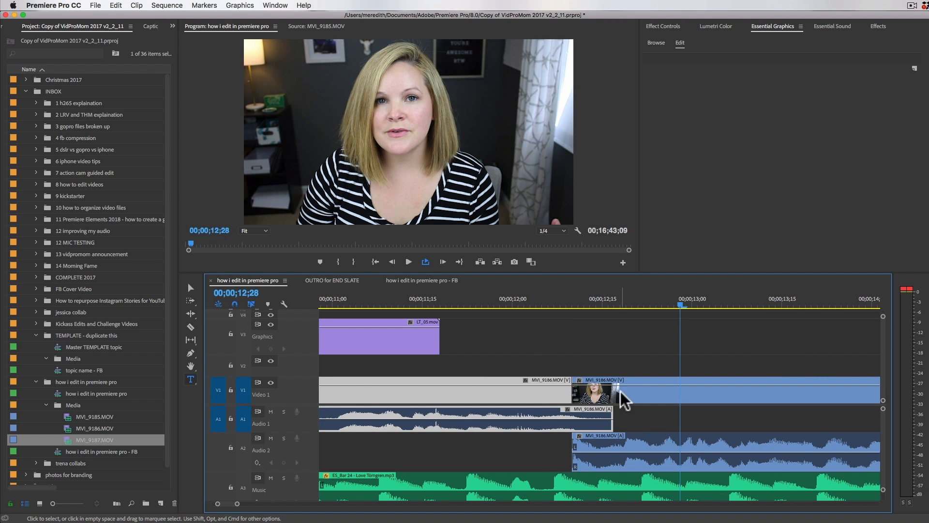
click(569, 364)
drag(499, 298, 595, 298)
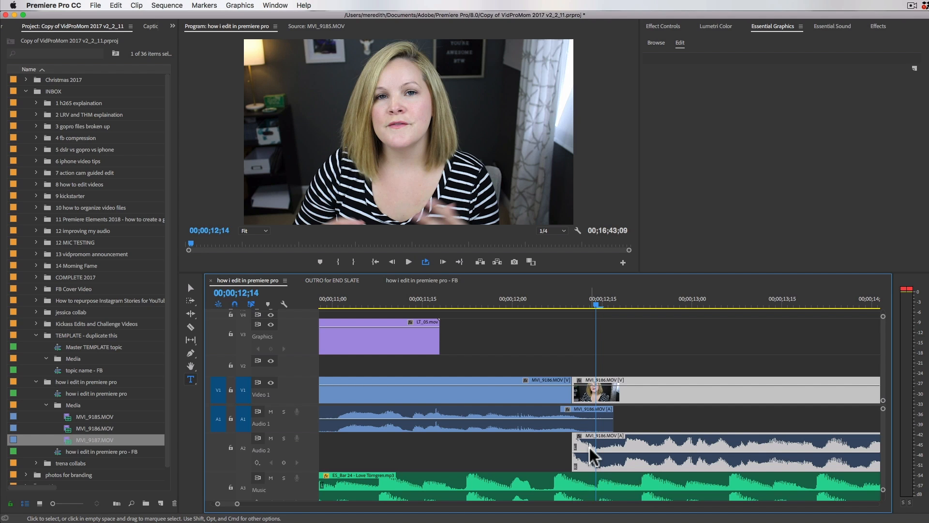
Step: Play the end of the second MVI_9186.MOV clip, then trim its end and the start of the following clip slightly
key(minus)
key(minus)
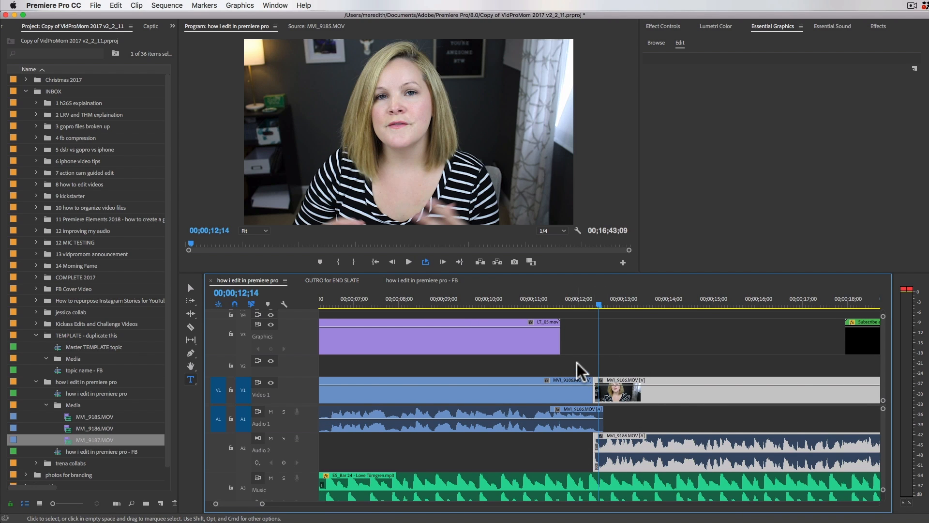
click(579, 391)
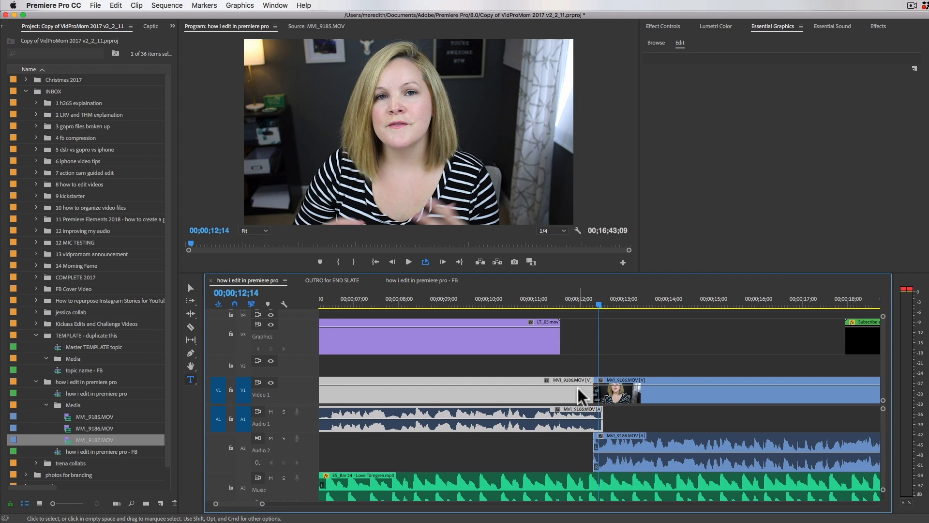
scroll(532, 402, right, 3)
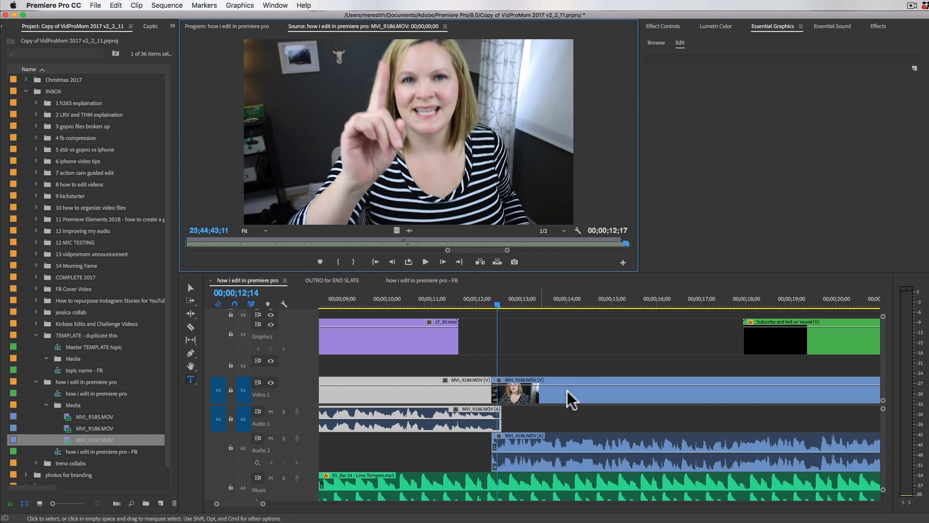
double_click(535, 394)
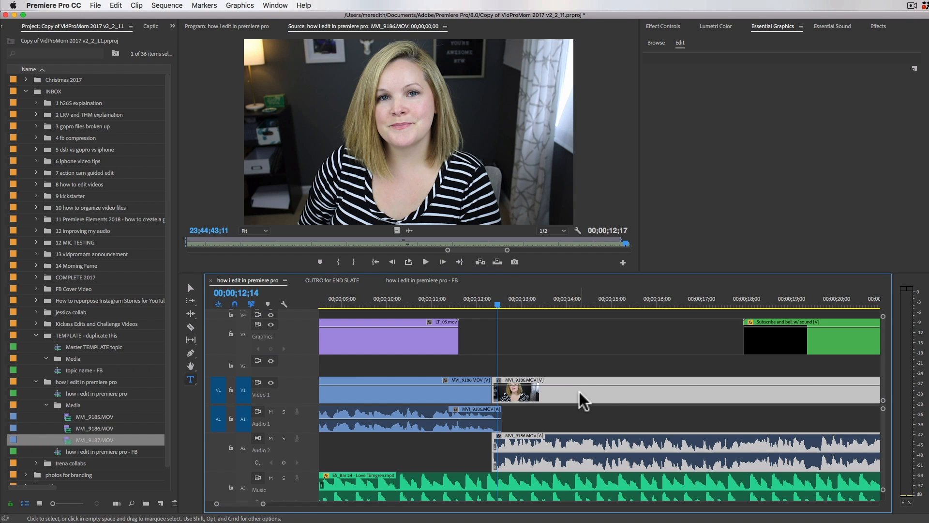
scroll(580, 391, right, 5)
scroll(579, 391, right, 19)
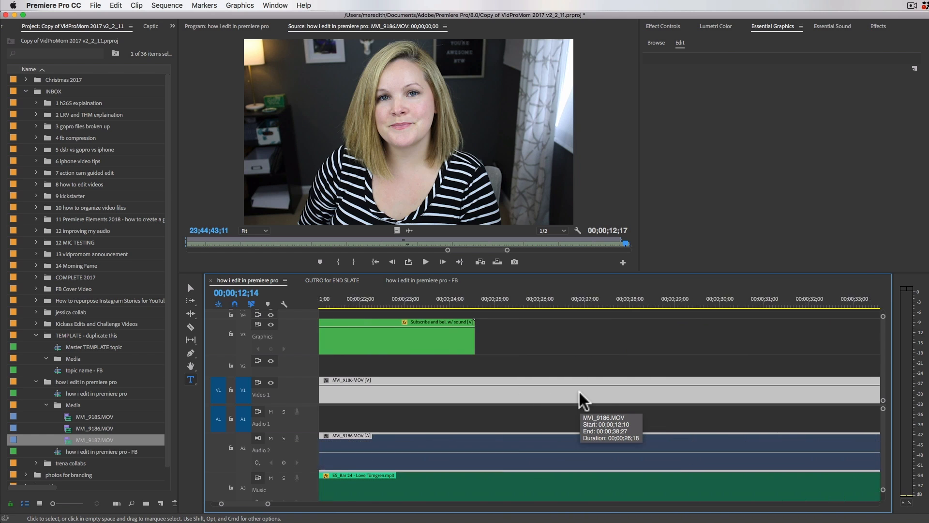
click(664, 391)
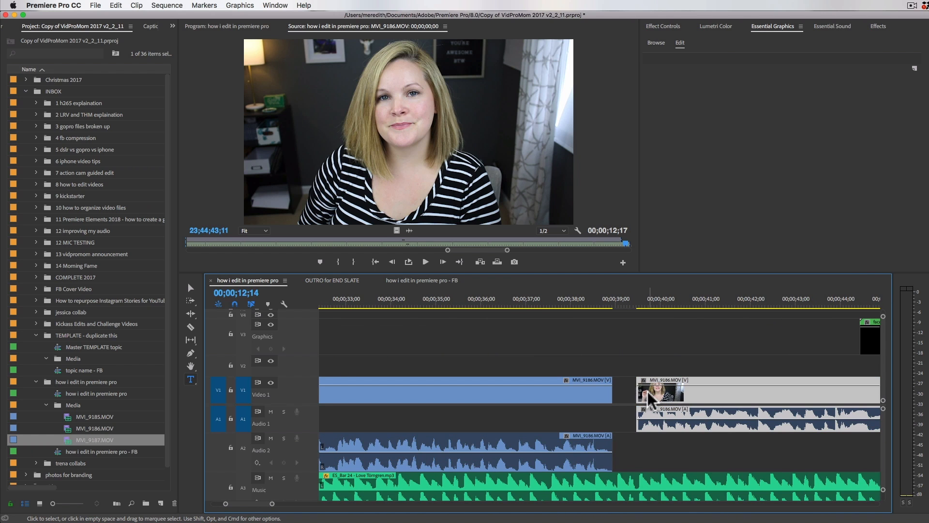
click(556, 306)
key(space)
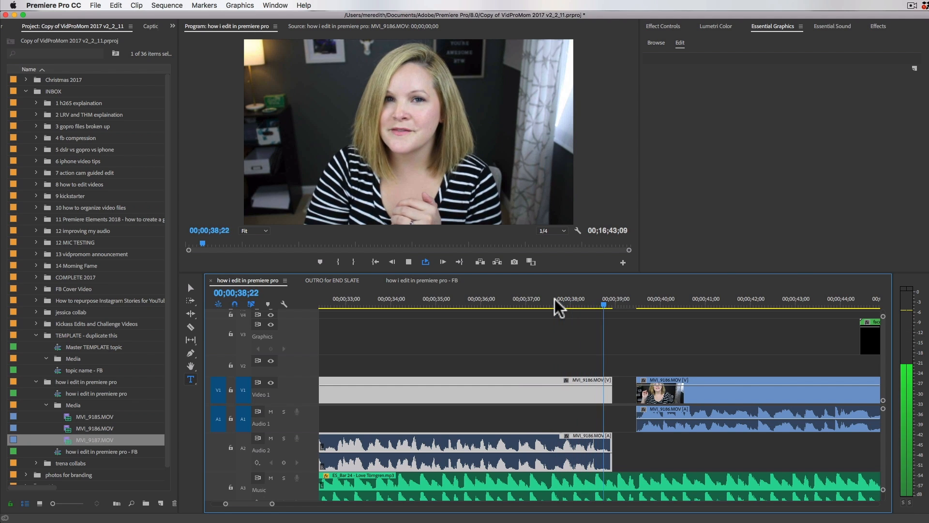
key(space)
drag(607, 391, 674, 401)
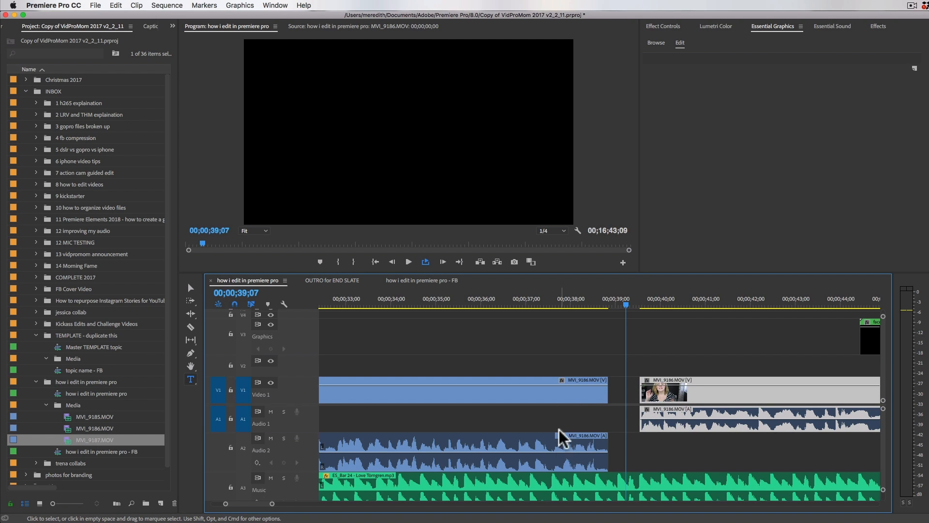
Step: Slide the third MVI_9186.MOV clip back across the gap so it slightly overlaps the end of the second clip
click(559, 455)
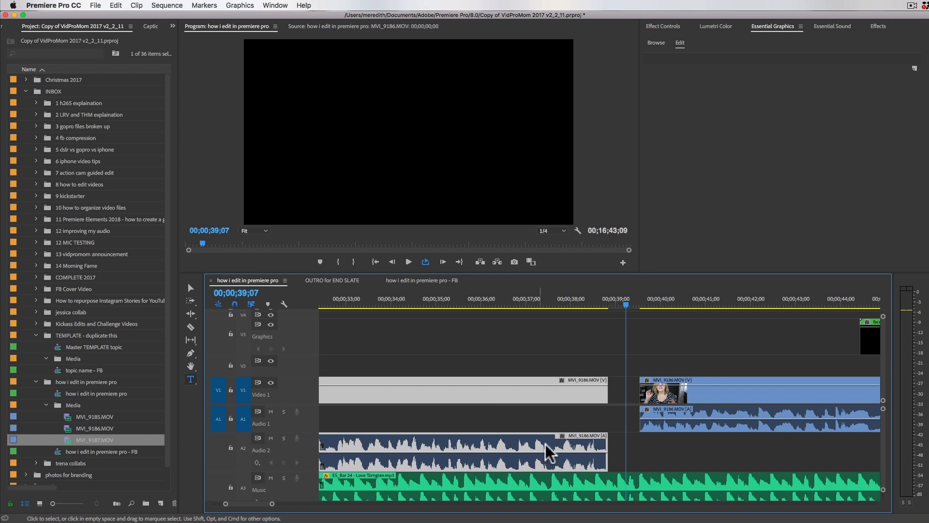
click(656, 397)
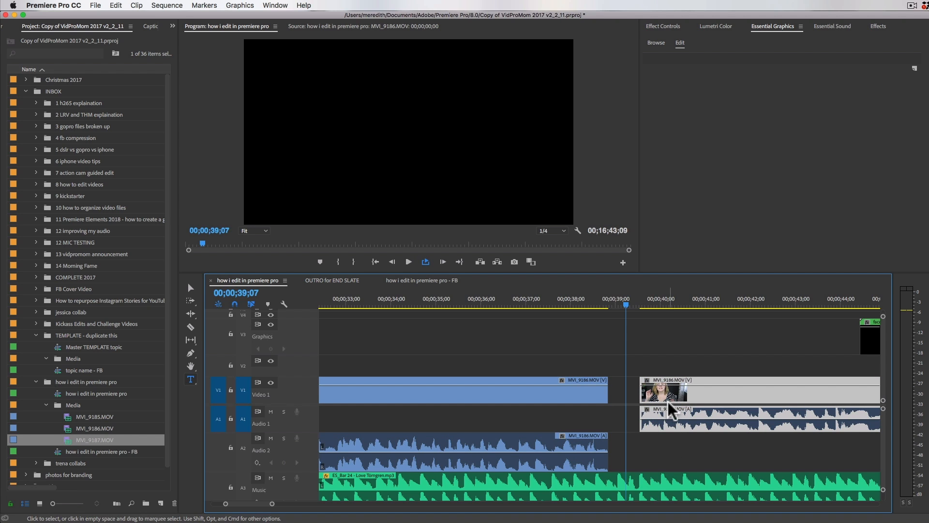
drag(659, 393, 634, 396)
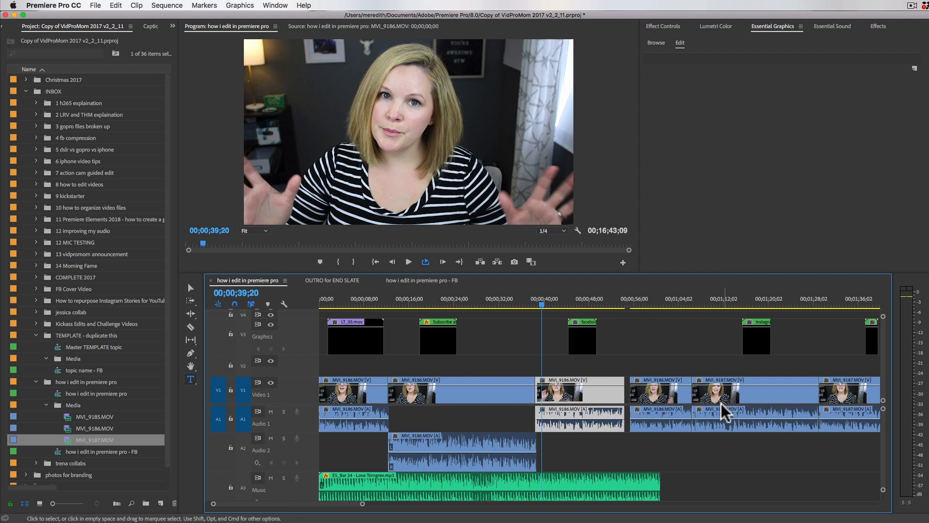
Step: Move the audio of the fourth MVI_9186.MOV clip, after the remaining gap, to Audio 2
double_click(660, 420)
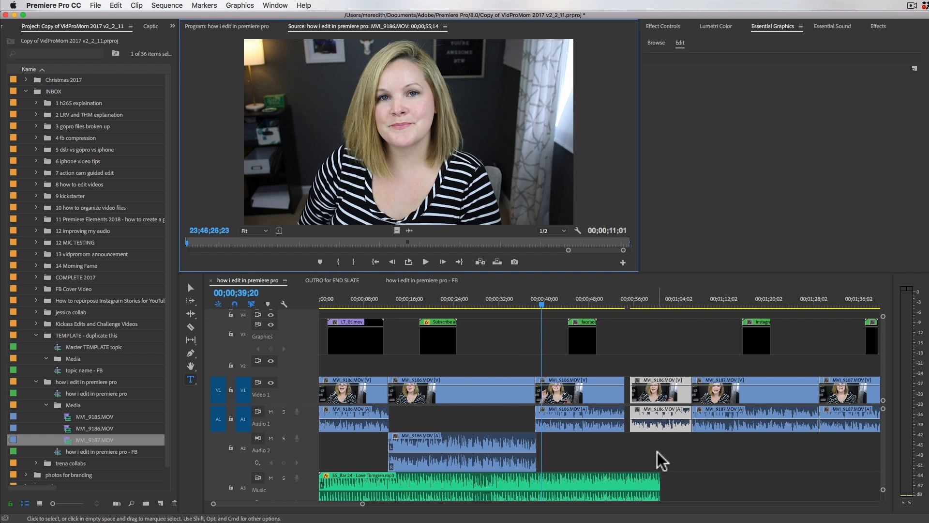
drag(648, 429, 653, 400)
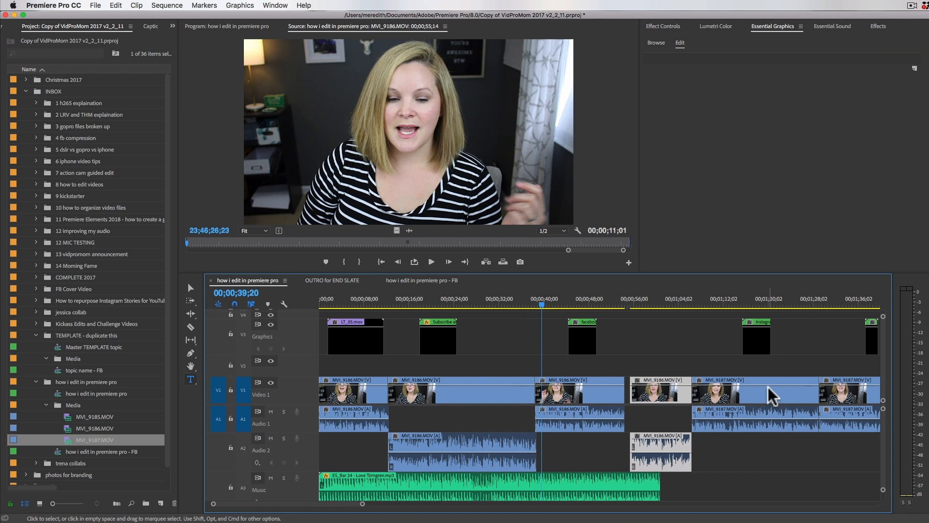
scroll(769, 395, down, 5)
click(636, 407)
click(708, 396)
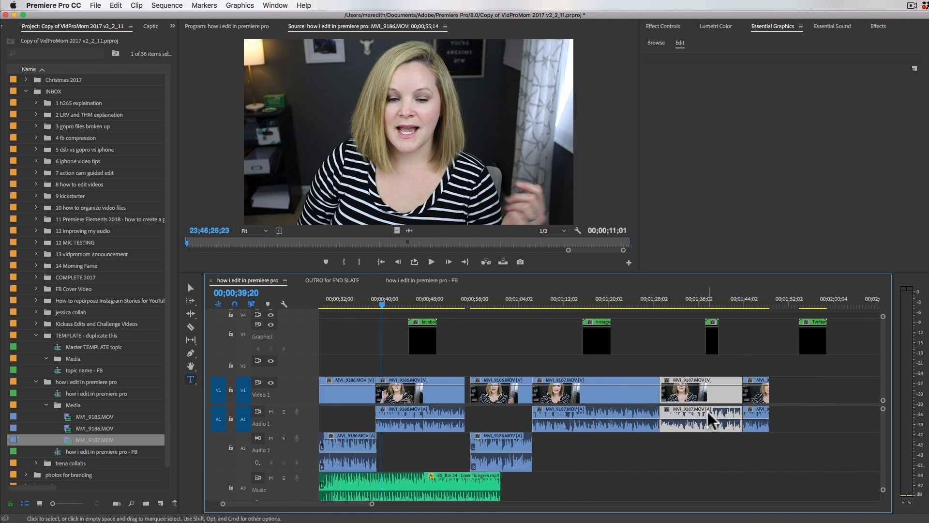
Step: Look over the whole sequence's clip and audio track layout, then return to its beginning
key(minus)
key(minus)
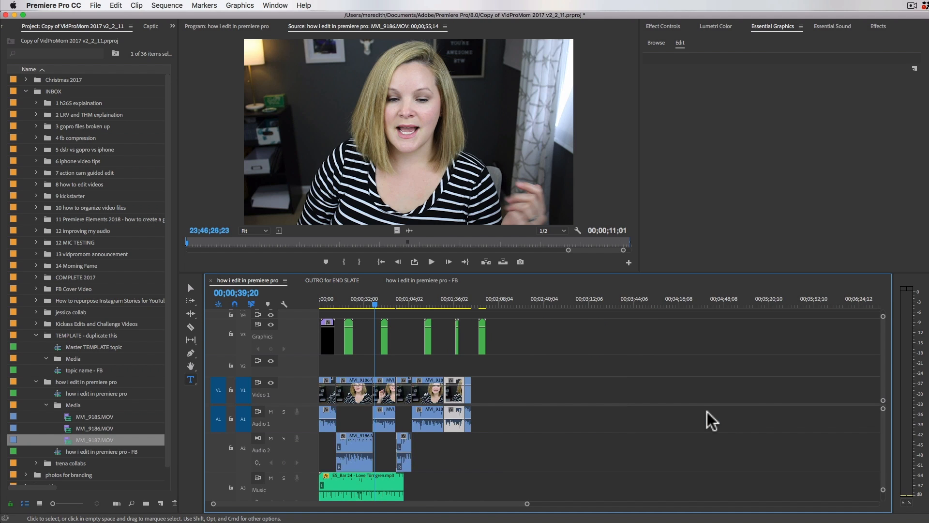
key(equal)
key(equal)
key(equal)
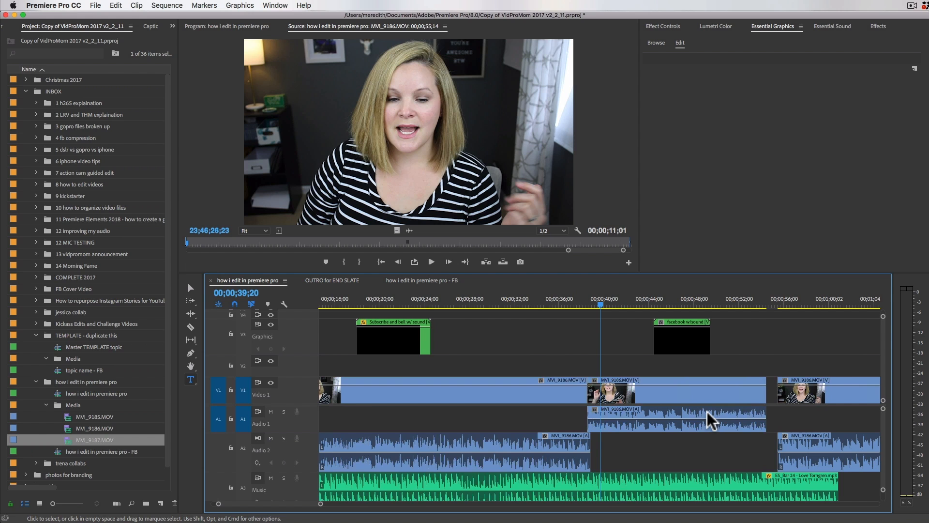
scroll(709, 420, right, 10)
scroll(713, 421, right, 4)
key(minus)
key(minus)
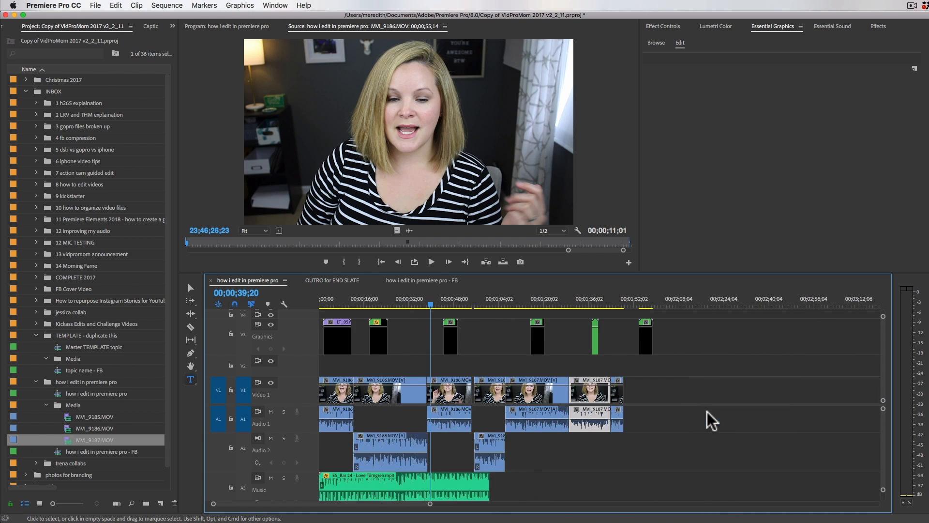
scroll(712, 421, right, 6)
key(minus)
key(minus)
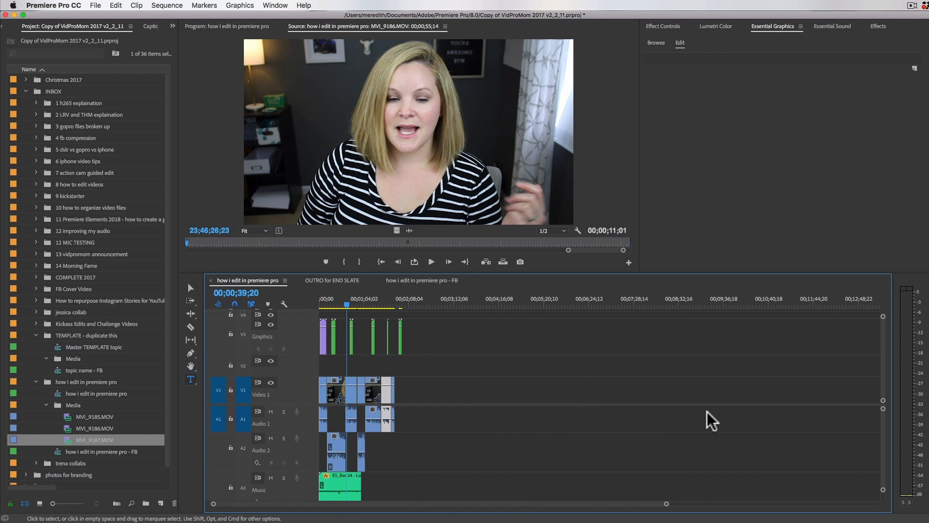
key(equal)
key(equal)
key(equal)
key(equal)
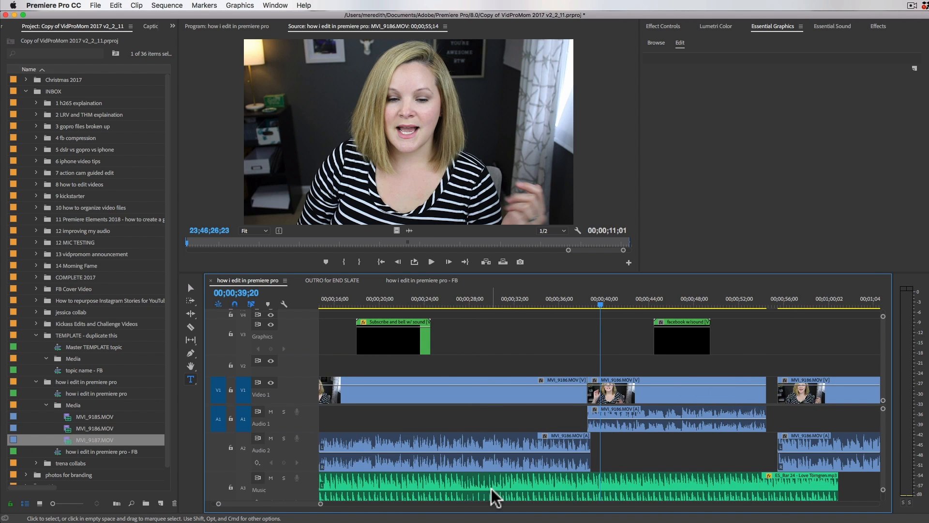
scroll(492, 494, left, 5)
scroll(492, 497, down, 2)
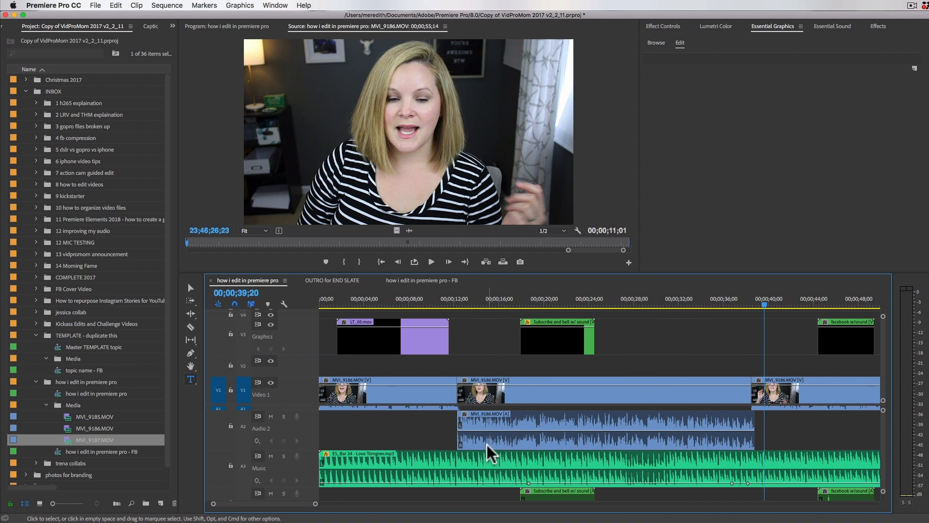
scroll(433, 424, up, 1)
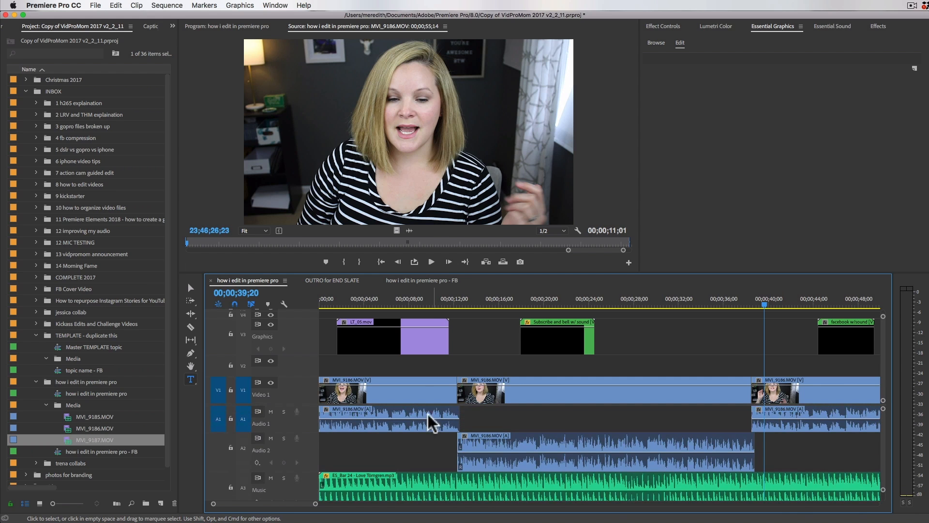
Step: Move the LT_05.mov lower third on the Graphics track earlier to about 00;00;00;22 and play the opening to check it
click(378, 351)
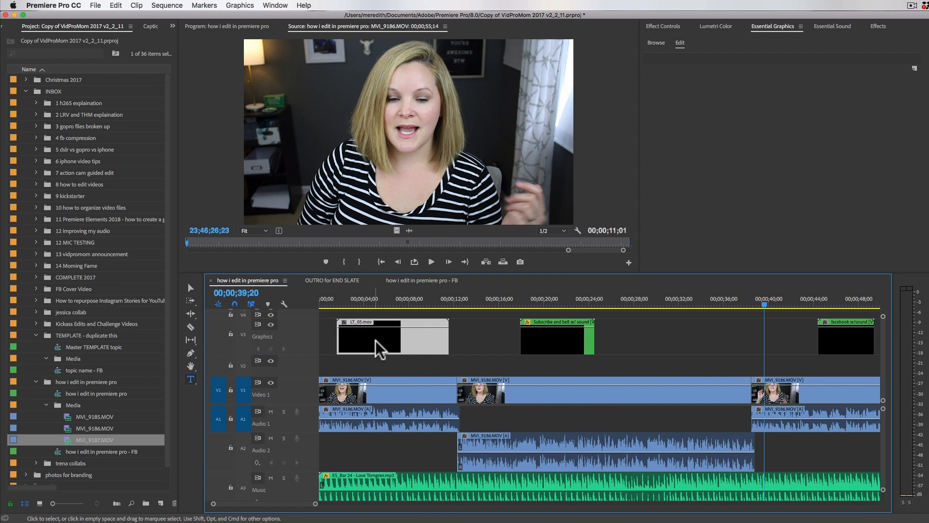
click(327, 299)
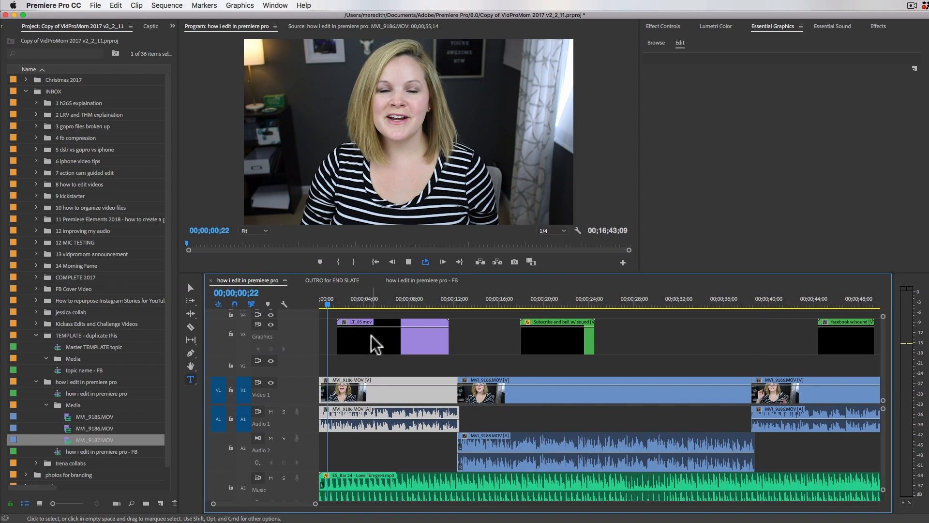
key(space)
click(372, 342)
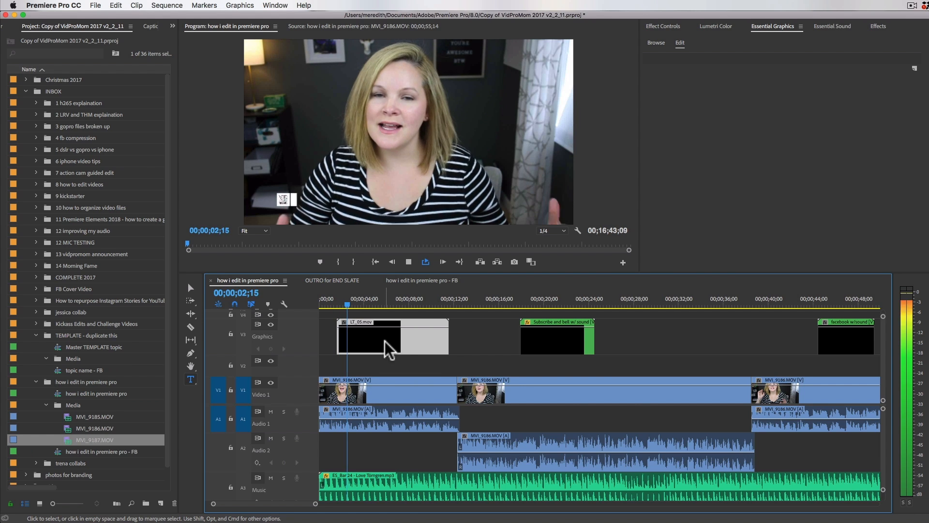
drag(373, 339, 387, 349)
click(322, 303)
key(space)
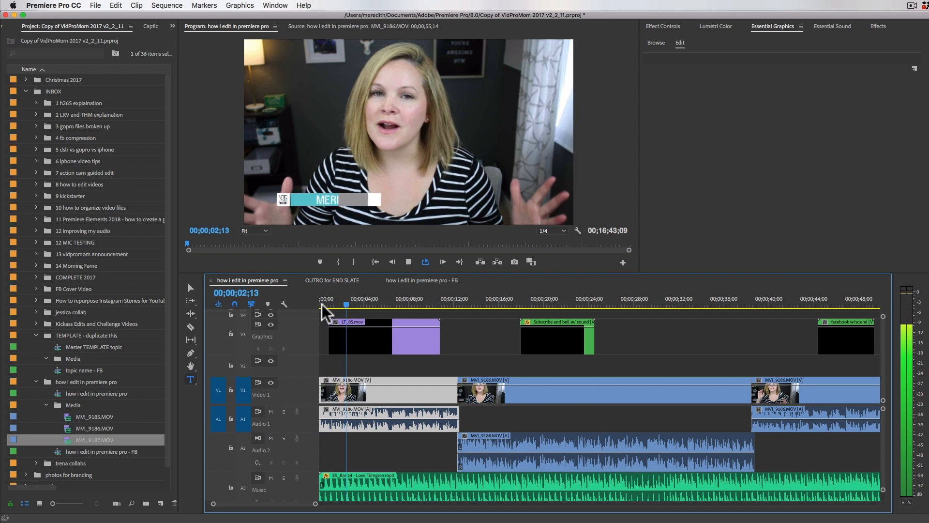
Step: Check the LT_05.mov lower third over the opening clip, then preview the Subscribe and bell graphic on the Graphics track
key(space)
drag(350, 305, 387, 306)
key(minus)
key(minus)
key(minus)
key(minus)
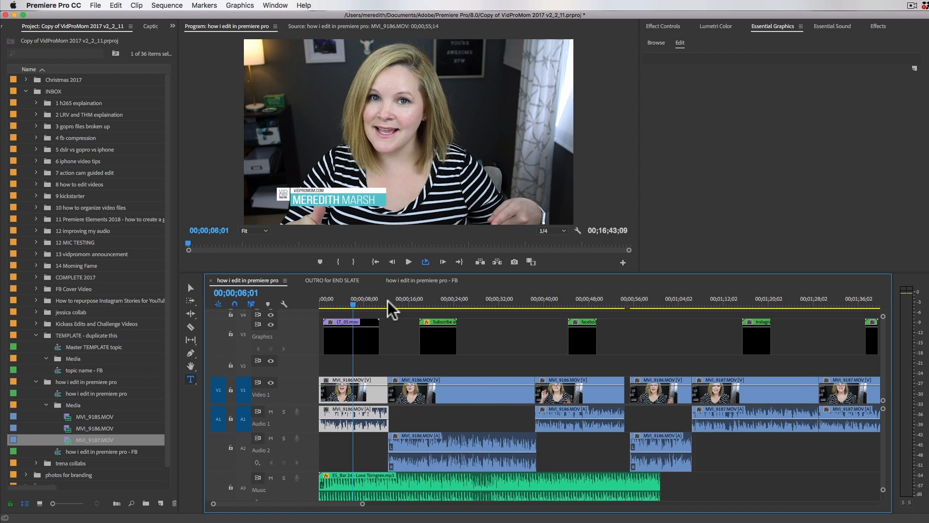
key(equal)
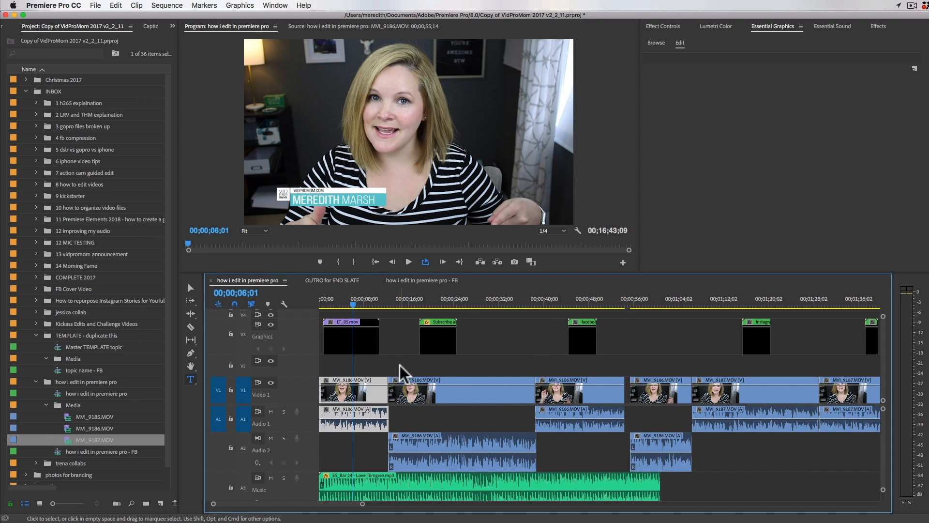
click(351, 343)
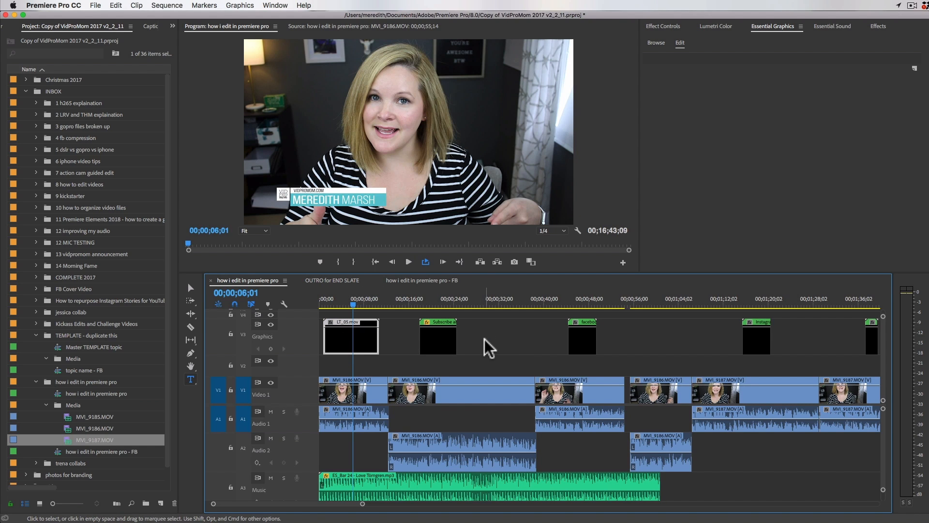
click(435, 303)
click(443, 344)
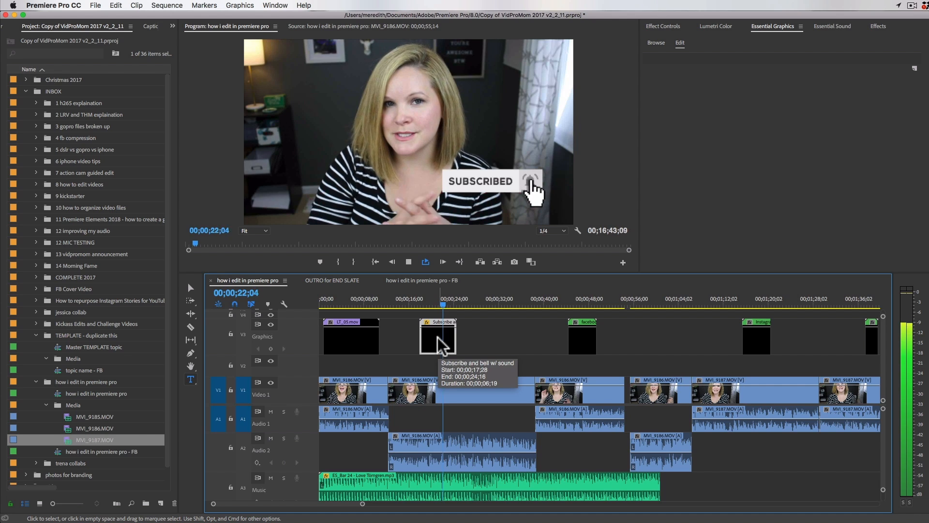
Step: Move the facebook graphic later to about 00;01;01 and the Subscribe and bell graphic to about 00;00;44, over the third clip
drag(443, 344, 525, 347)
drag(581, 341, 680, 353)
drag(523, 346, 591, 353)
click(565, 300)
key(minus)
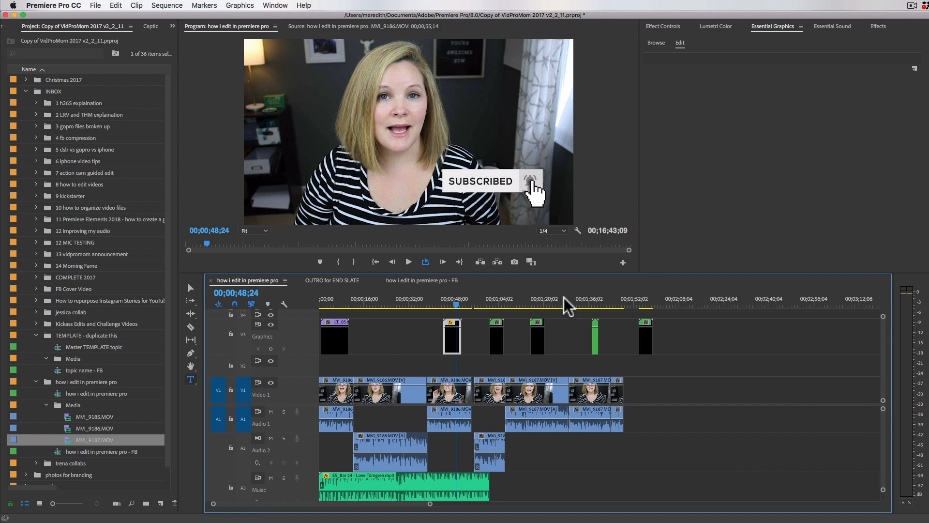
Step: Shift the Subscribe and bell graphic to start at about 00;00;47 and finish just before the third MVI_9186.MOV clip ends
drag(451, 342, 462, 342)
key(equal)
key(equal)
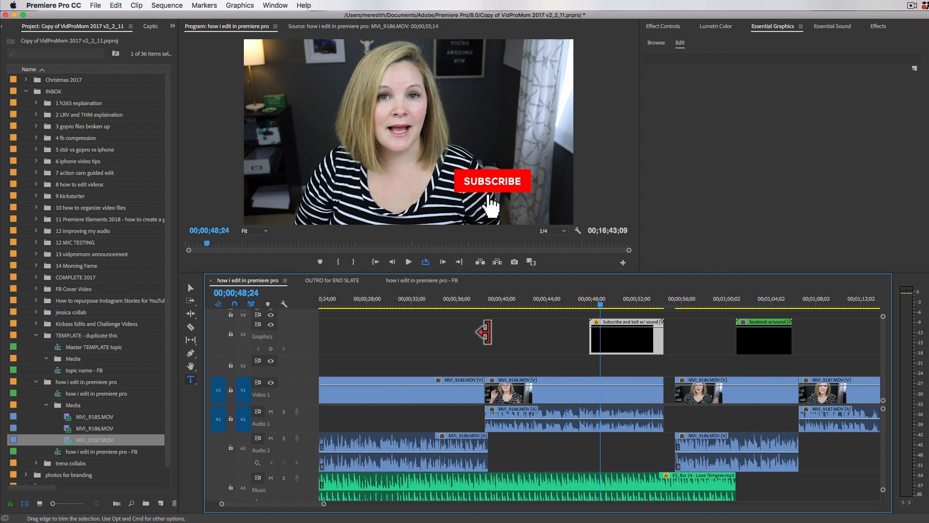
drag(623, 340, 611, 337)
Step: Delete the unneeded facebook and Instagram graphics that follow the Subscribe and bell graphic on the Graphics track
key(minus)
key(minus)
key(Down)
click(491, 302)
click(496, 336)
key(equal)
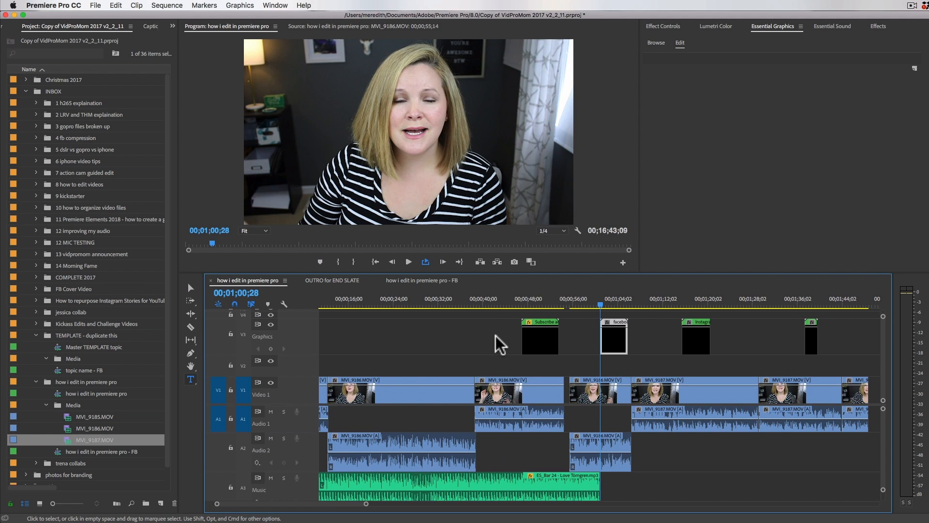
key(Delete)
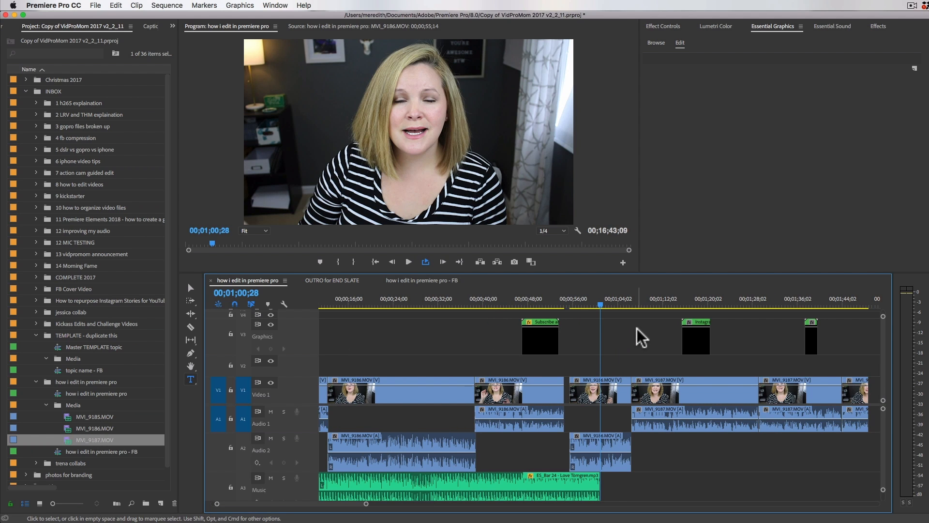
click(701, 345)
key(Delete)
Step: Preview the Like Pops graphic over the MVI_9187.MOV clips and move it past them to about 00;02;35
click(811, 340)
click(812, 300)
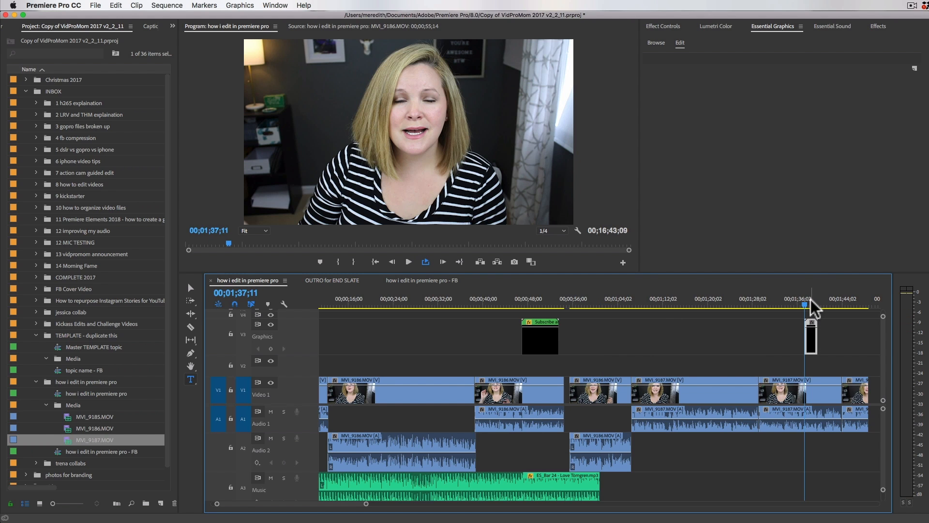
key(=)
key(=)
key(space)
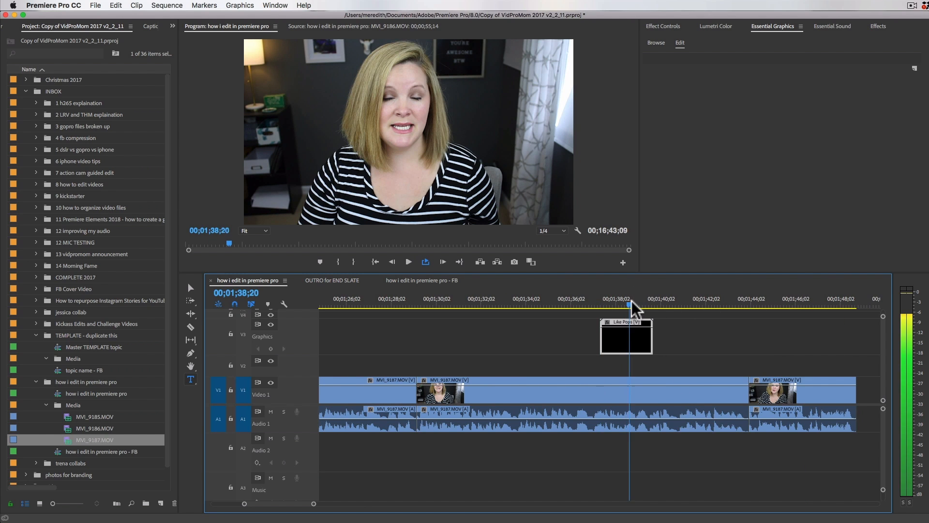
key(minus)
key(minus)
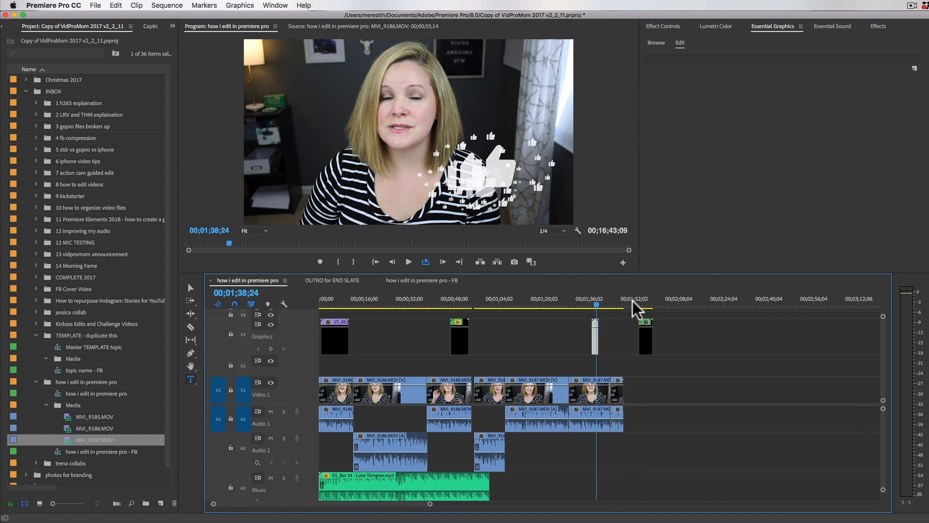
drag(595, 338, 759, 341)
Step: Delete the Twitter graphic just after the opening section of clips, at about 00;01;56
click(645, 301)
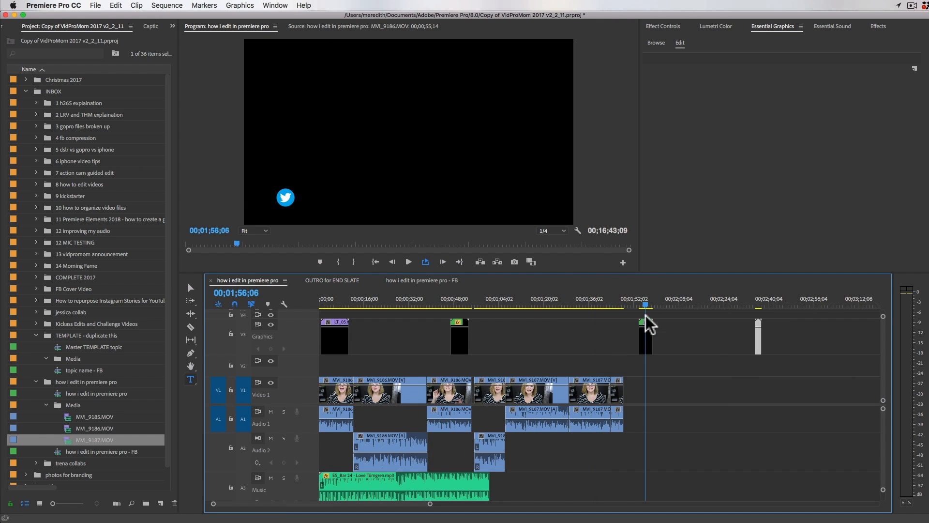
click(648, 342)
key(Delete)
Step: Move the Like Pops graphic to the closing section, starting at about 00;15;56 above the MVI_9187.MOV clips
key(minus)
key(minus)
key(minus)
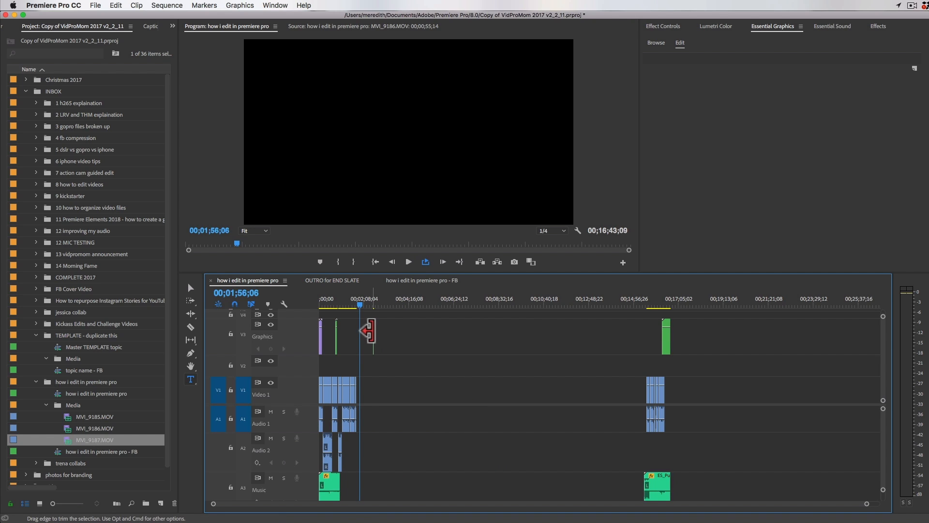
drag(373, 338, 655, 342)
click(655, 305)
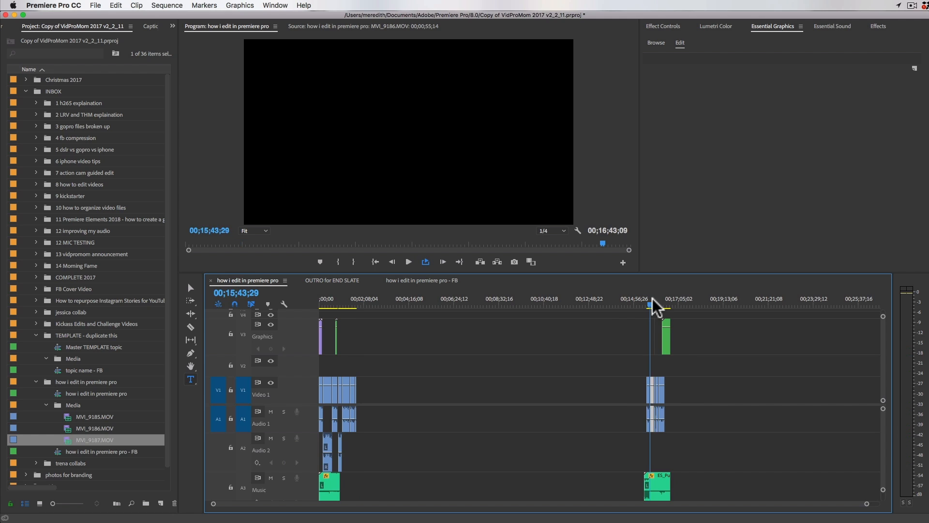
key(equal)
key(equal)
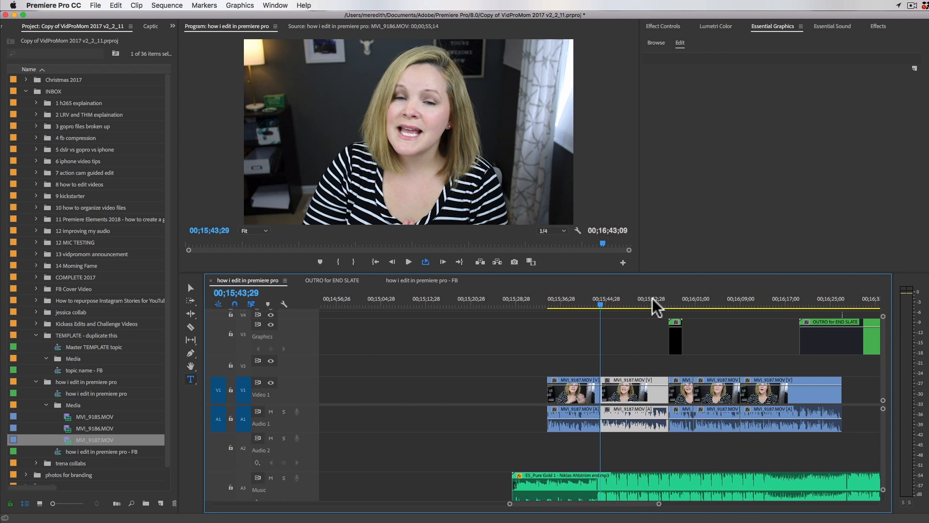
Step: Enlarge the timeline around the final clip and outro, and remove the tiny leftover V4 clip and its sound effect near 00;16;27
scroll(655, 305, down, 5)
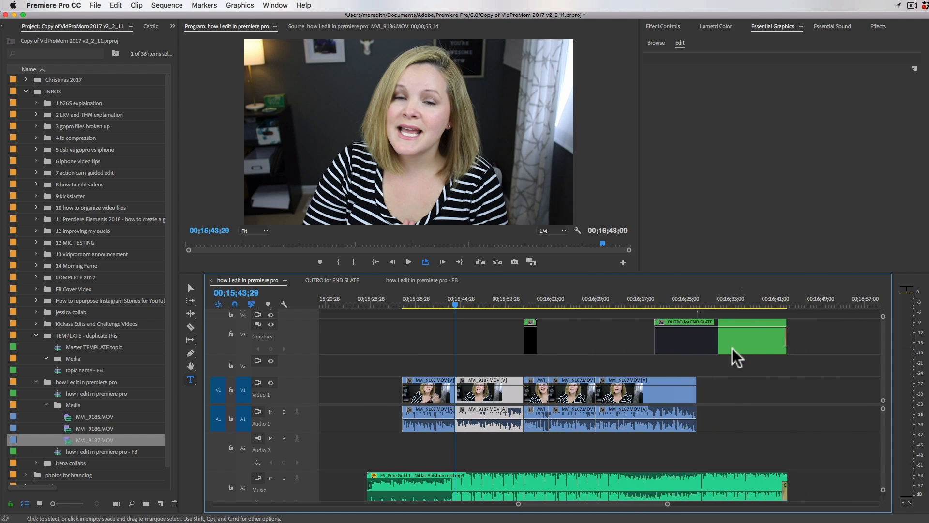
click(708, 349)
click(645, 393)
click(649, 302)
key(equal)
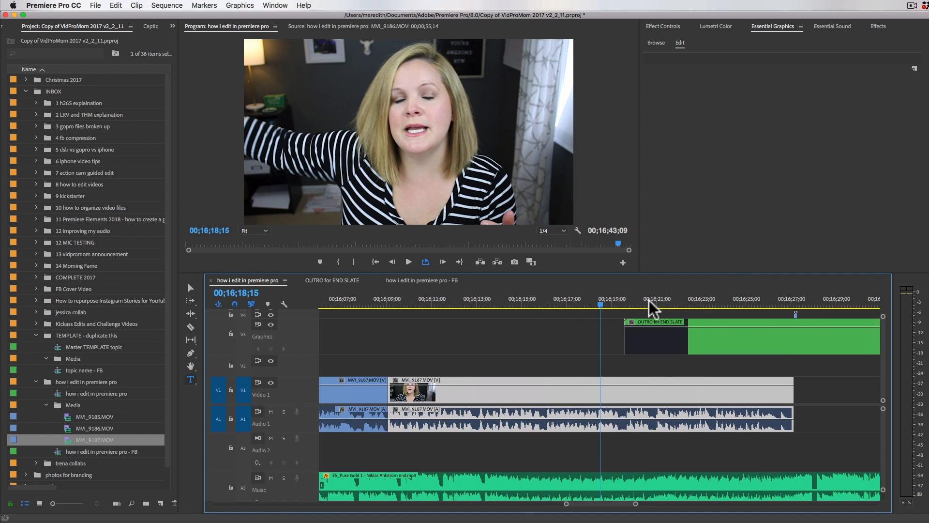
drag(715, 265, 716, 205)
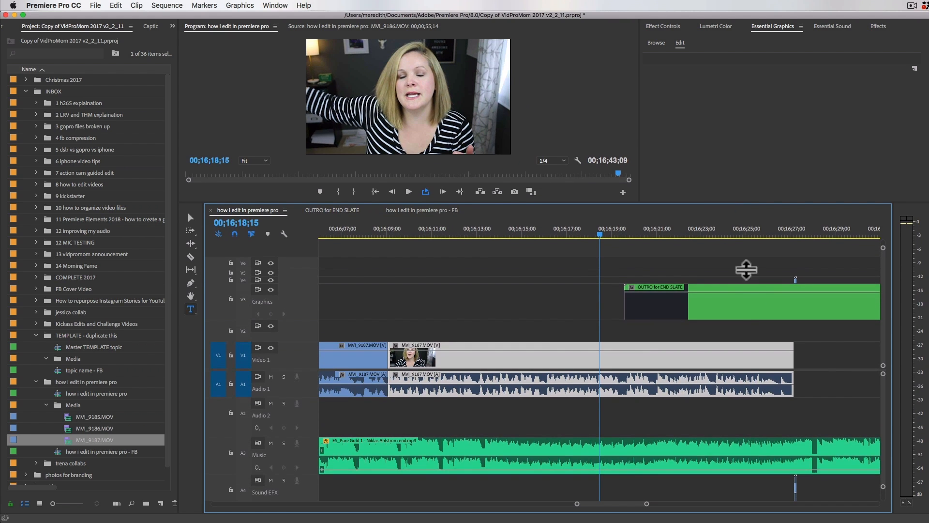
scroll(751, 315, right, 3)
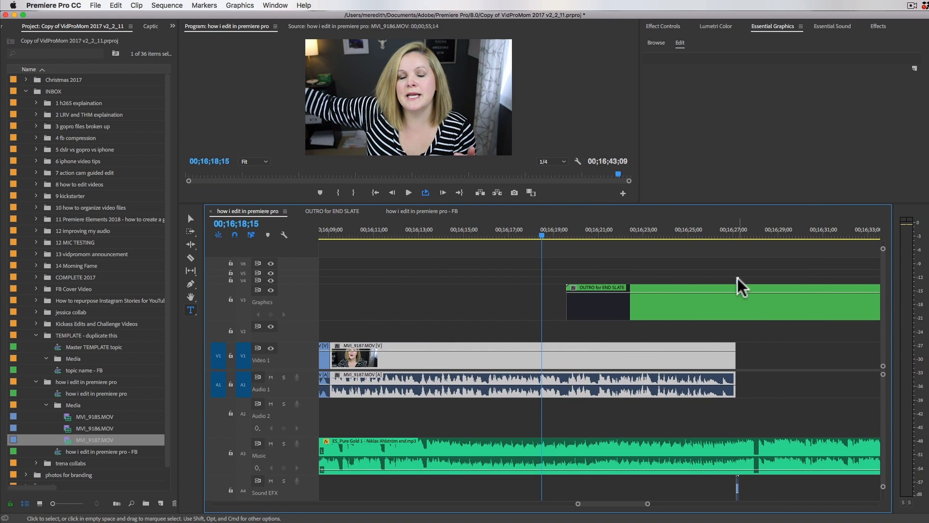
click(737, 278)
drag(307, 276, 309, 260)
click(741, 236)
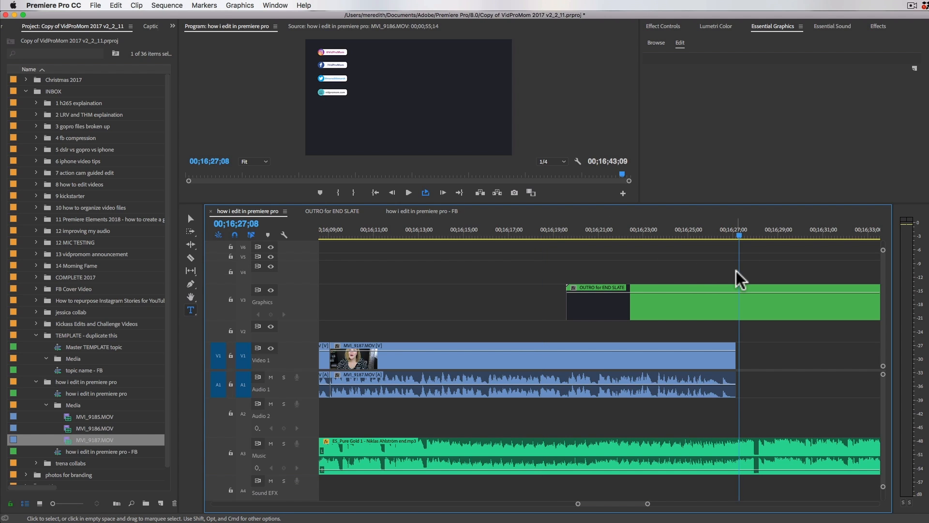
Step: With the Graphics track hidden, split the last MVI_9187.MOV clip at 00;16;20;29 and move the second part's video up to V2
click(660, 315)
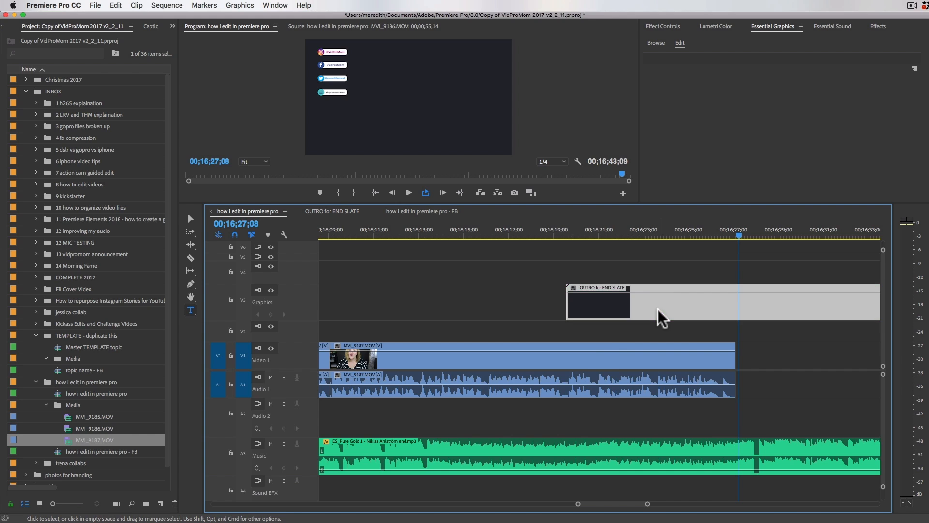
click(601, 362)
click(598, 235)
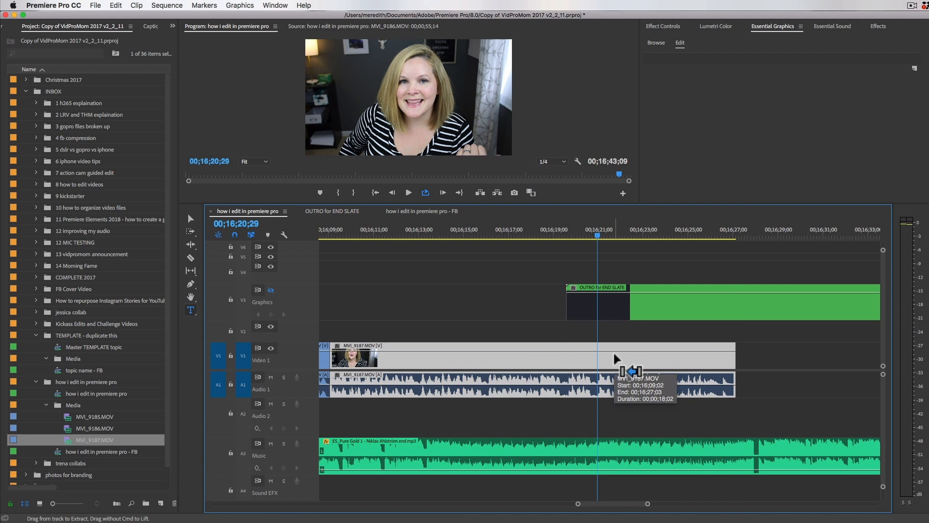
key(super+k)
drag(619, 361, 628, 303)
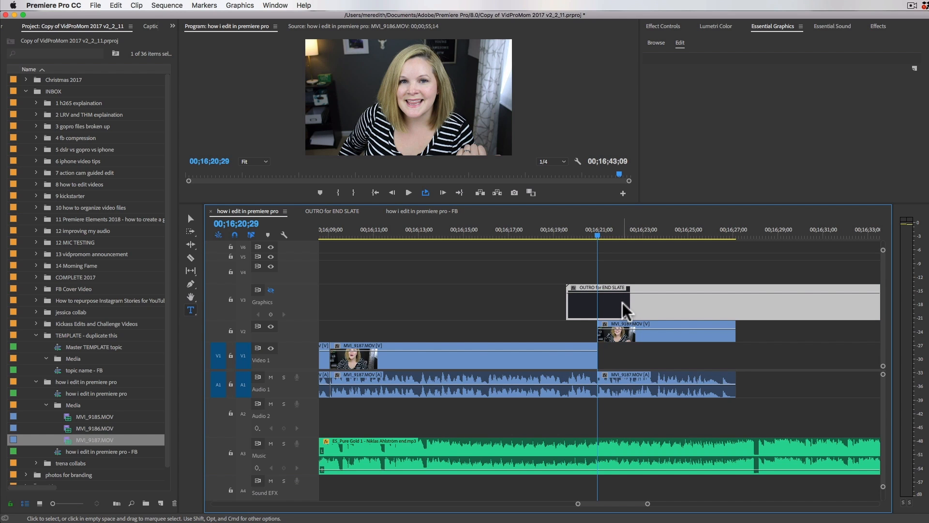
Step: Move the OUTRO for END SLATE clip down to Video 1 so it starts at 00;16;20;29, directly beneath the V2 clip
key(minus)
drag(626, 311, 646, 354)
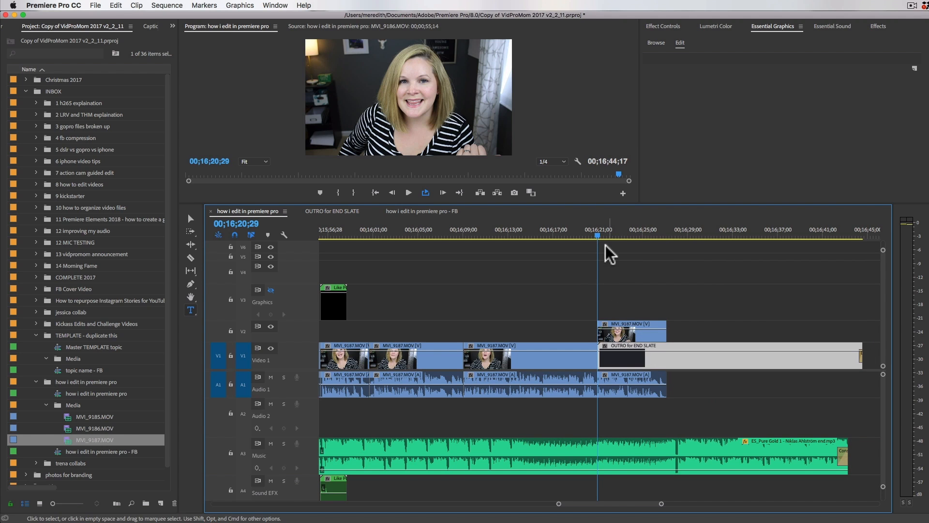
key(equal)
key(equal)
key(equal)
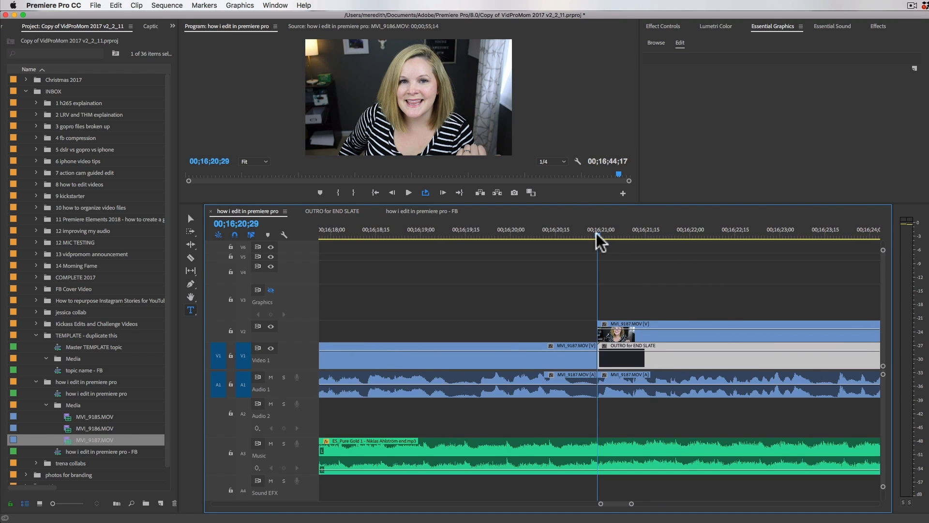
Step: Apply the END SCREEN 4 effect preset to the MVI_9187.MOV clip on V2
click(615, 238)
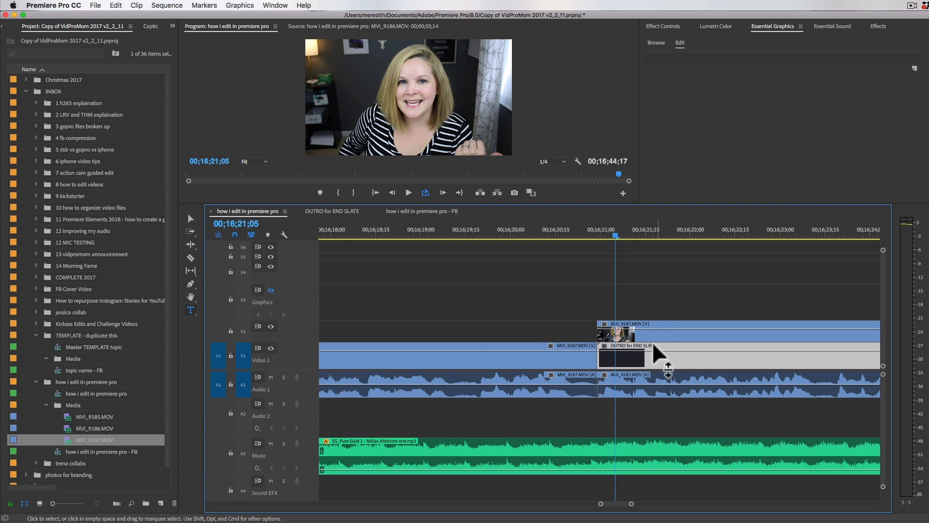
click(669, 336)
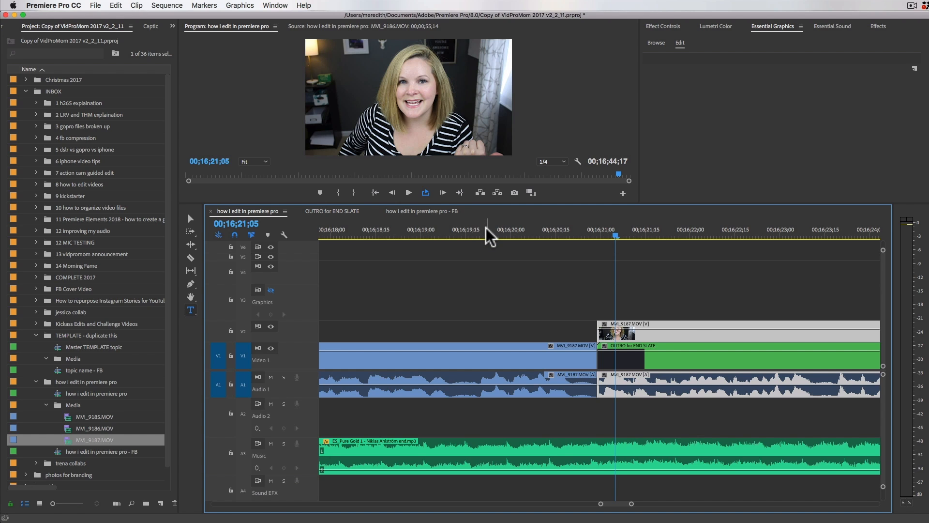
click(879, 27)
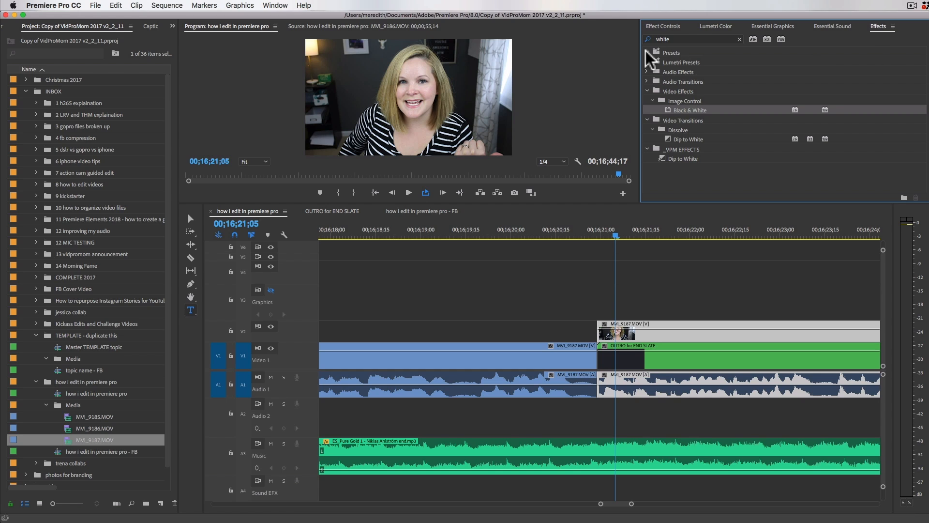
click(740, 39)
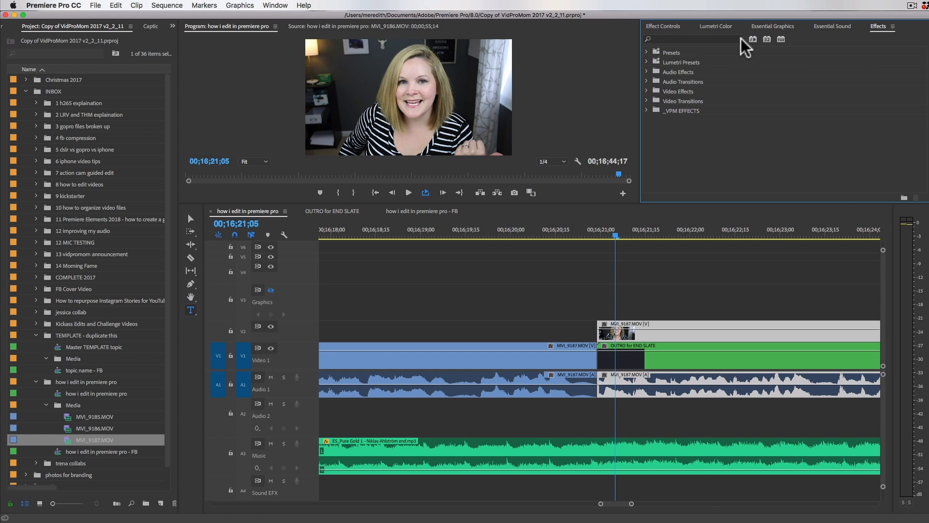
click(647, 52)
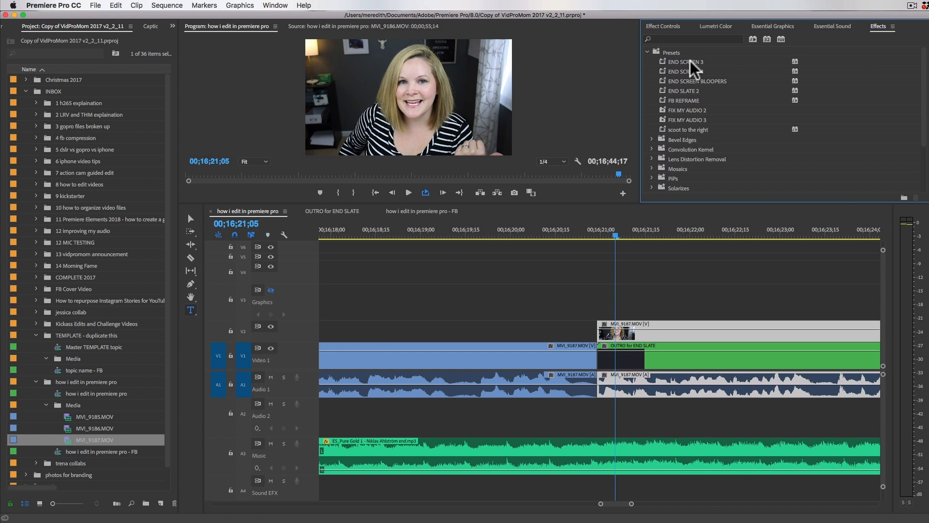
click(688, 71)
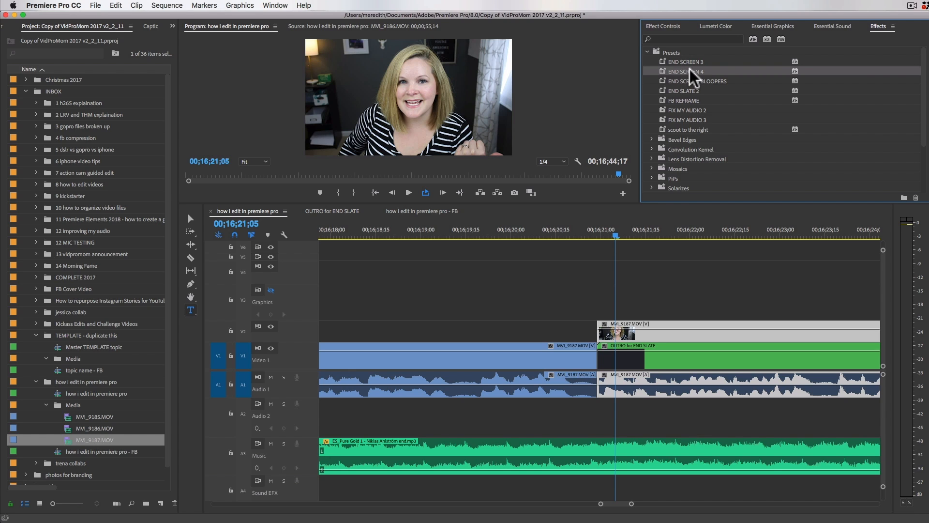
drag(691, 71, 643, 332)
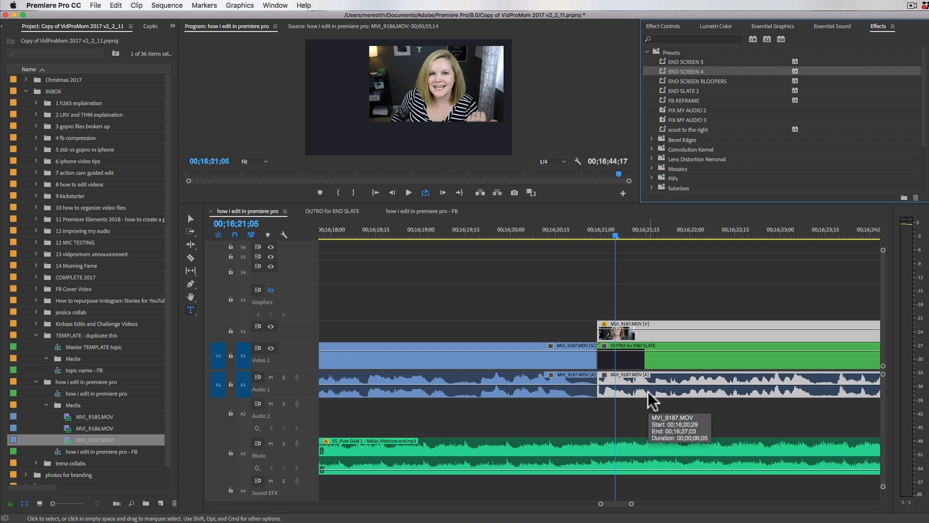
Step: Scrub through the end screen to about 00;16;23 to preview the reframed clip over the outro slate
click(639, 286)
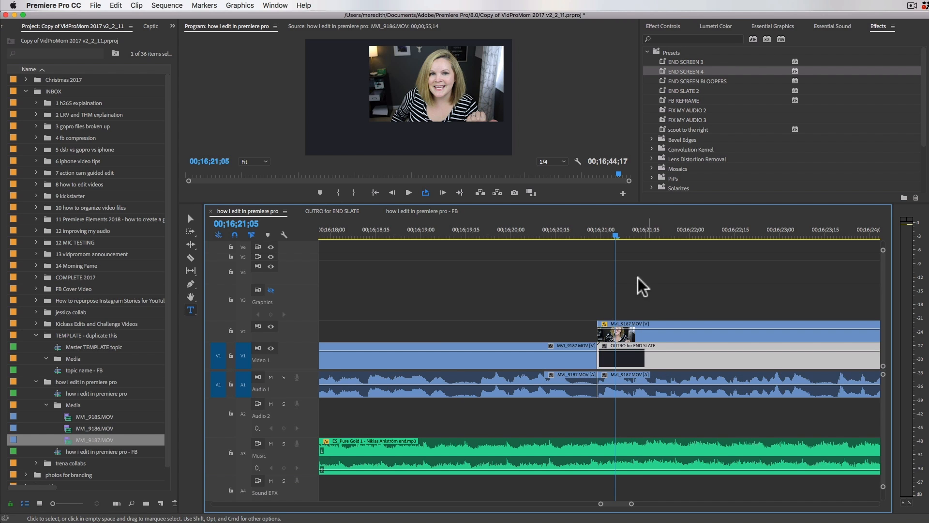
click(657, 235)
drag(669, 235, 788, 236)
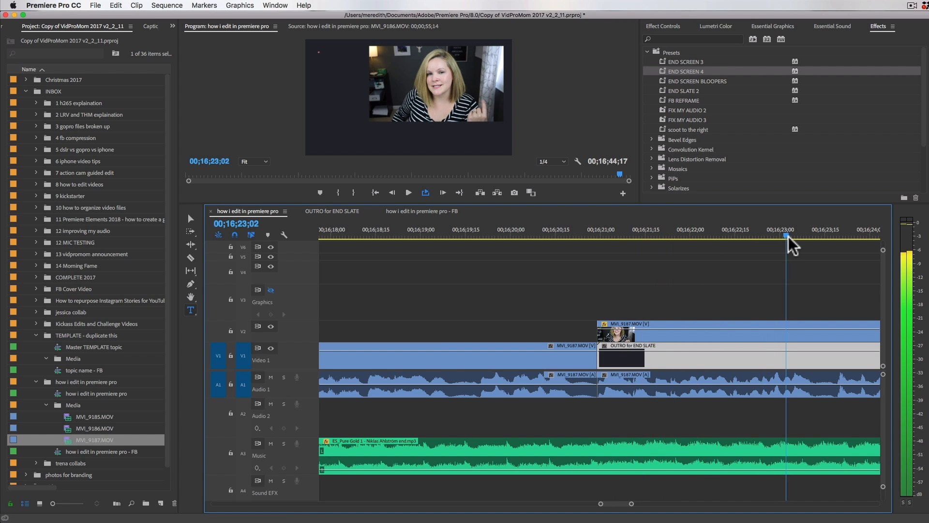
key(minus)
key(minus)
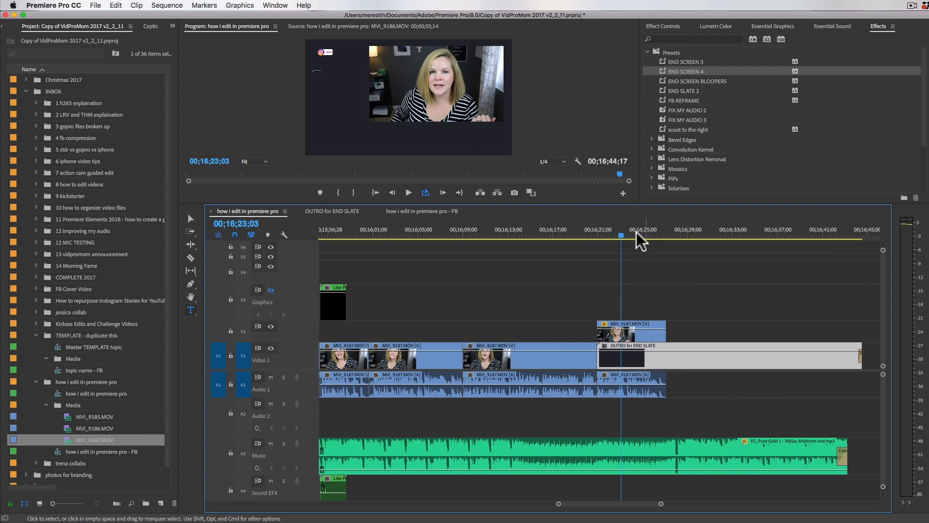
Step: Scrub through the end screen to about 00;16;38 to preview the outro slate and its social media graphics
mouse_move(622, 236)
mouse_down()
mouse_move(728, 236)
mouse_move(627, 244)
mouse_up()
mouse_move(641, 245)
mouse_down()
mouse_move(668, 242)
mouse_move(656, 244)
mouse_up()
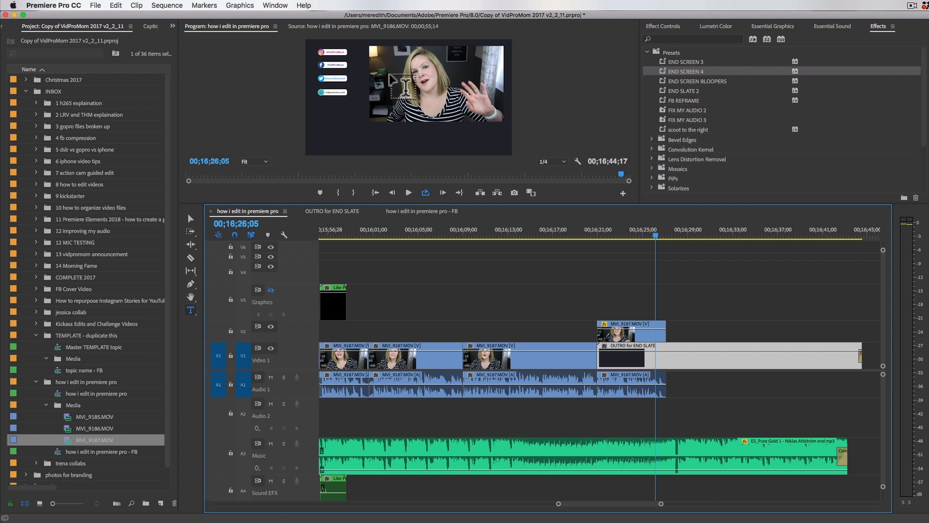
drag(655, 233, 792, 257)
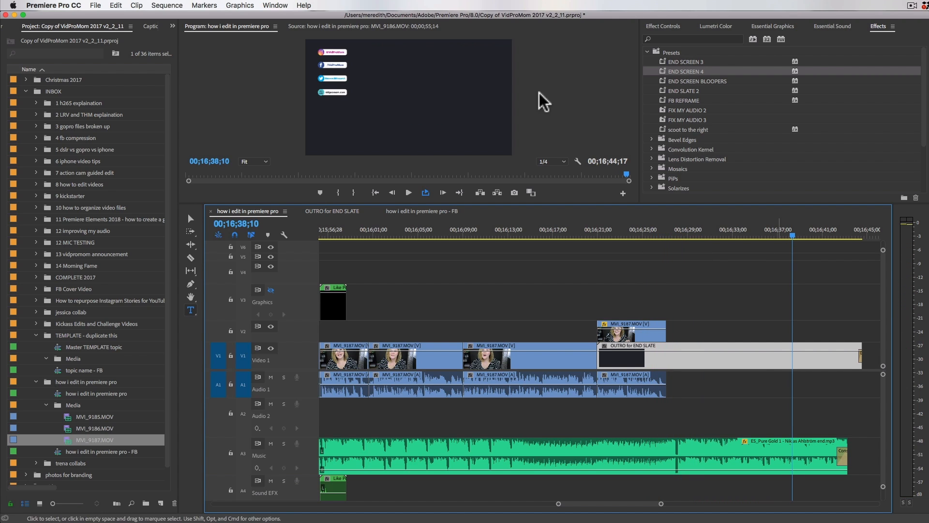
click(369, 57)
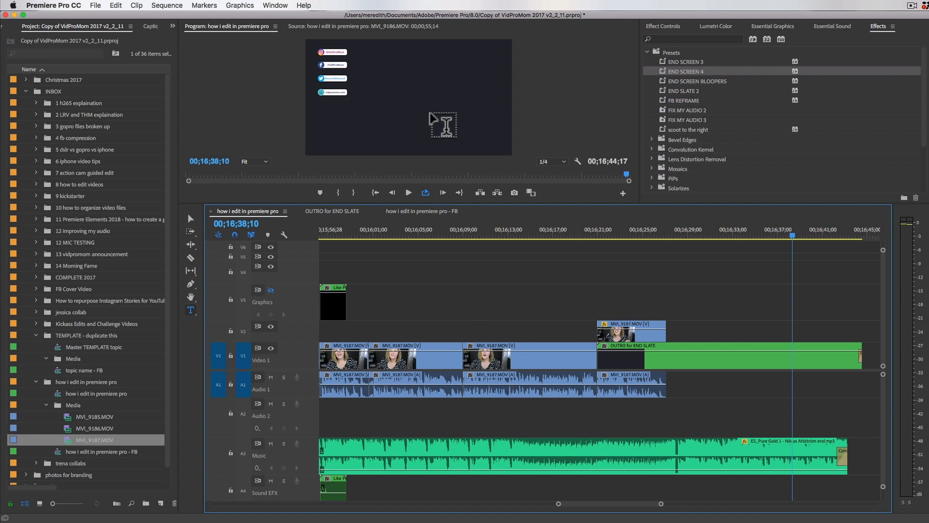
key(minus)
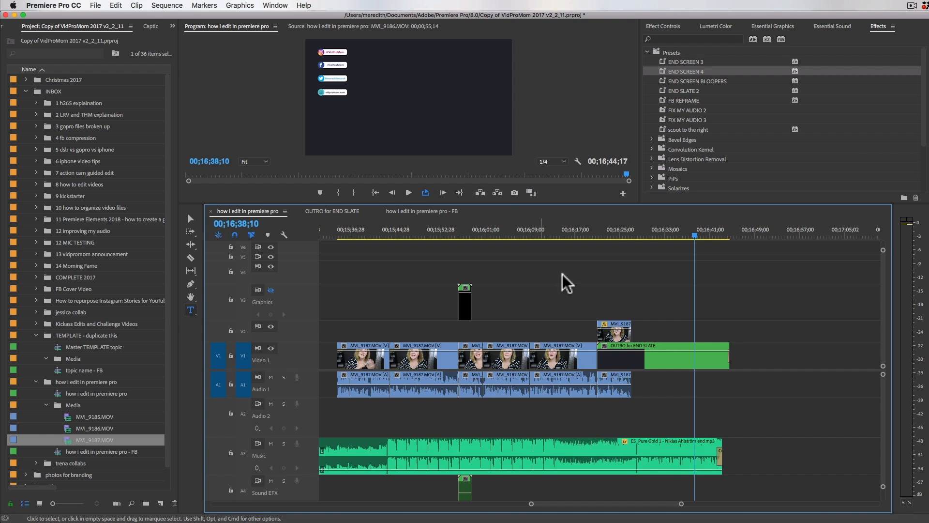
Step: Play the end of the V2 talking clip over the outro slate and park the playhead at 00;16;26;16
click(629, 233)
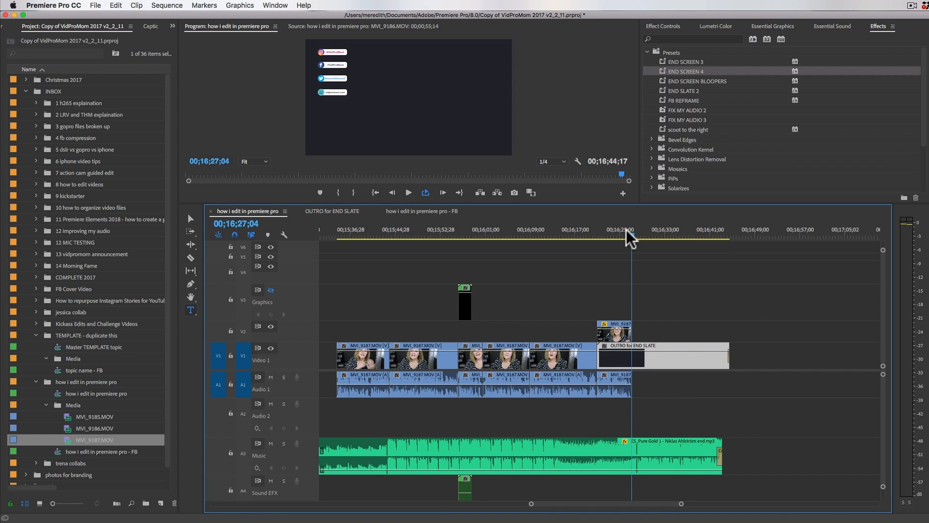
key(=)
drag(589, 231, 581, 234)
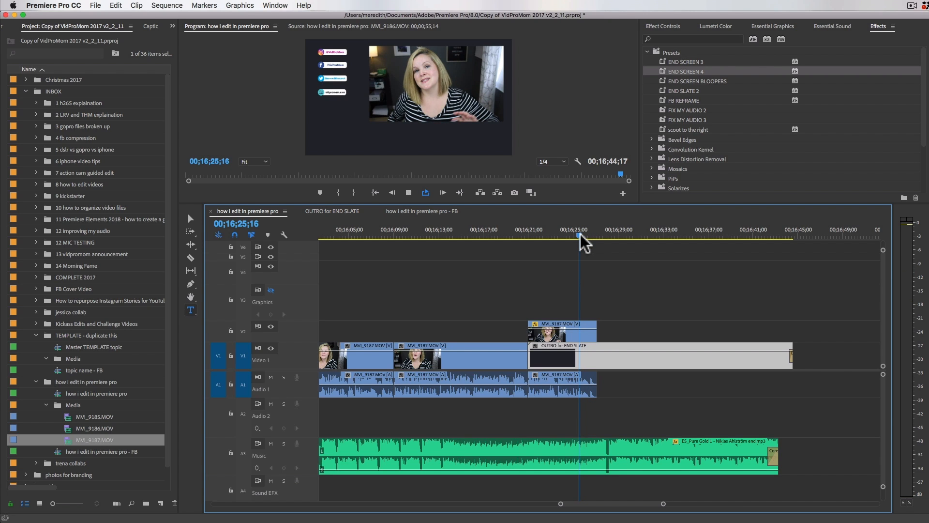
key(space)
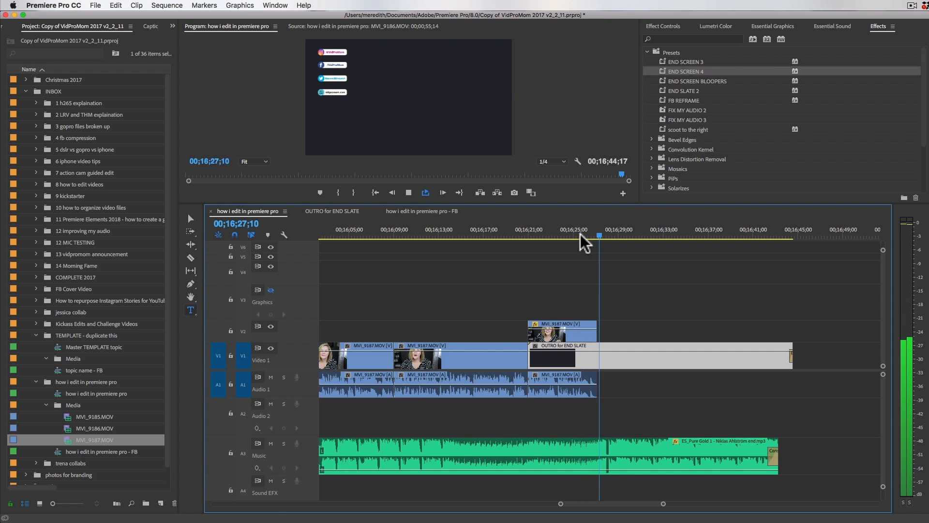
key(space)
click(586, 334)
click(592, 234)
click(600, 356)
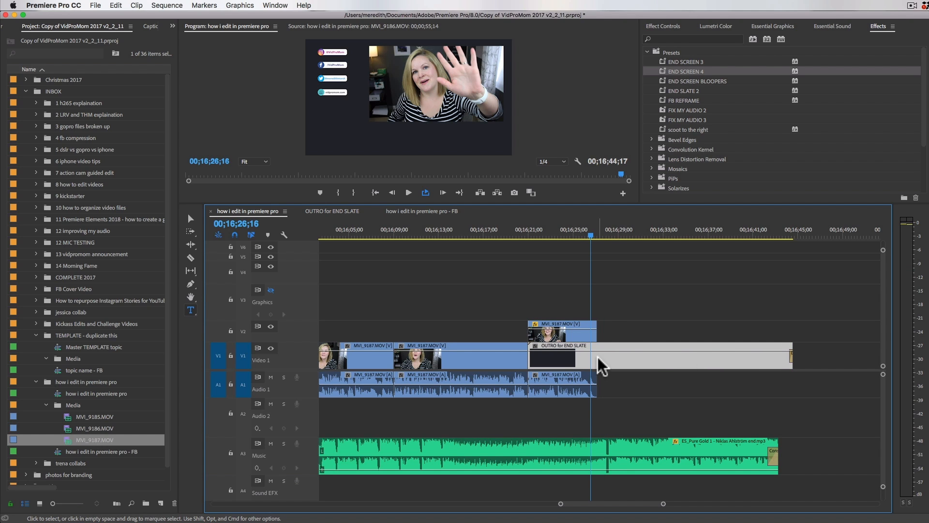
Step: Shift the ES_Pure Gold 1 music clip later so its end aligns with the end of the OUTRO for END SLATE clip
click(745, 443)
drag(725, 446, 738, 444)
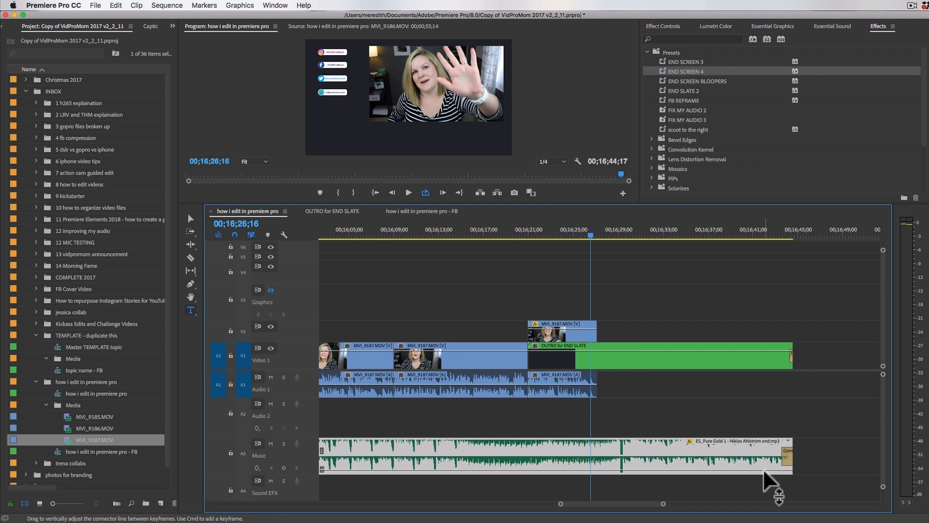
click(598, 354)
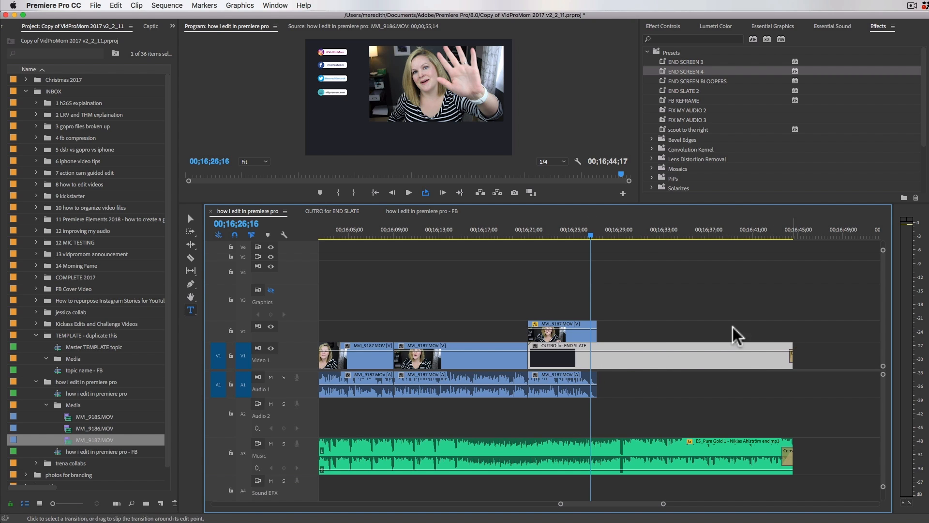
Step: Review the timeline from the end of the outro slate back to the opening talking clips around 00;00;55;14
click(793, 228)
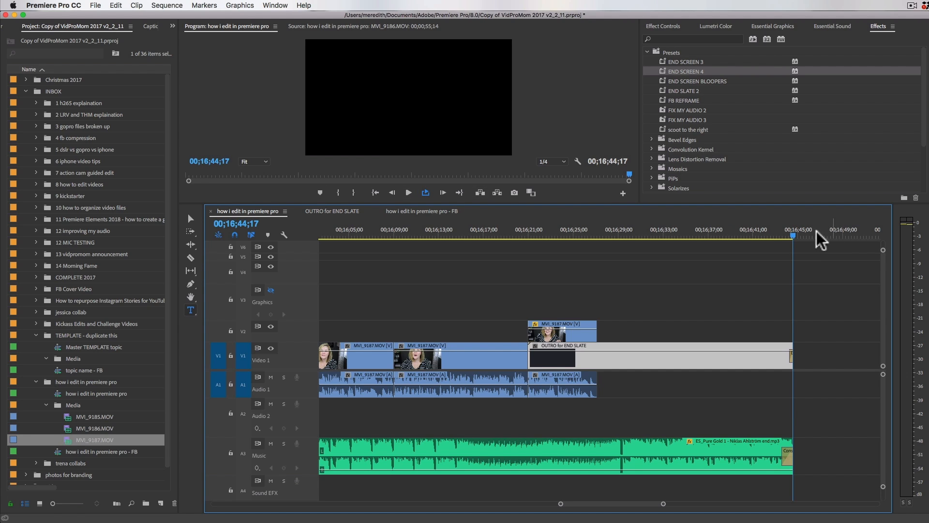
drag(792, 235, 564, 265)
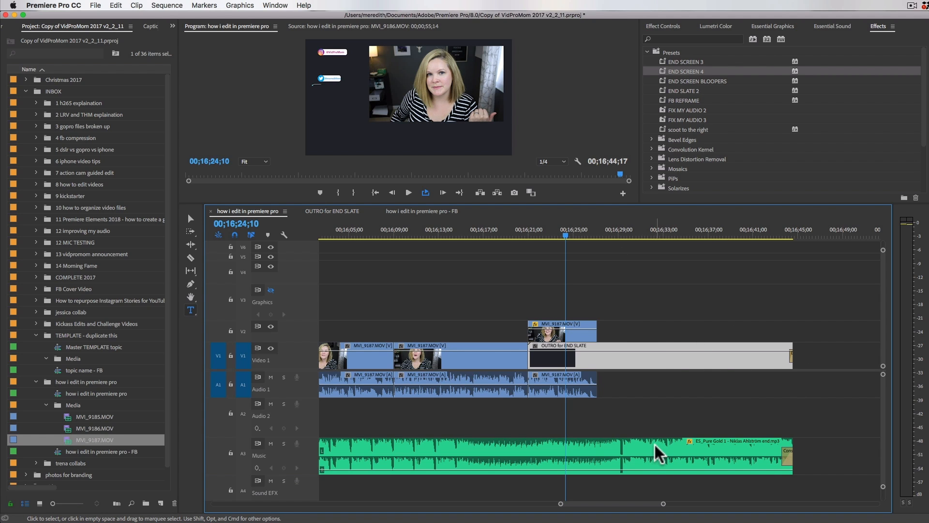
key(minus)
key(minus)
key(minus)
key(minus)
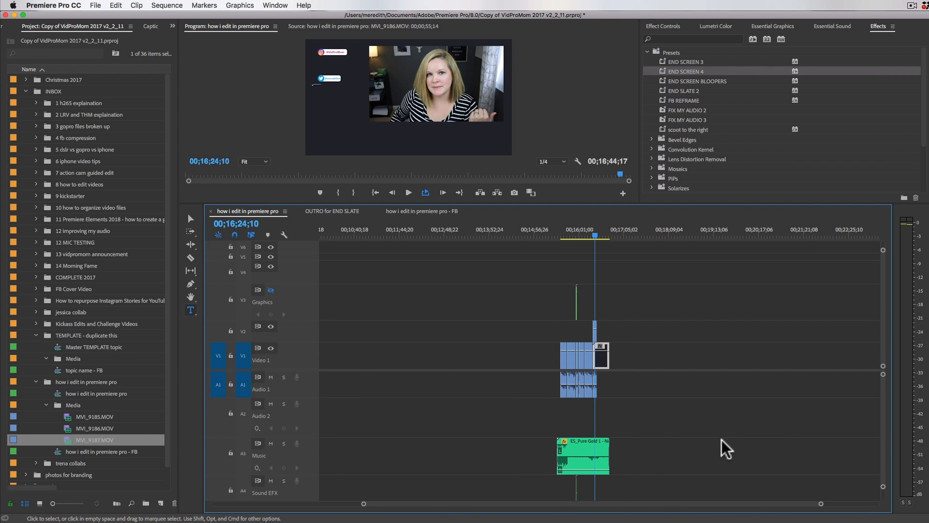
key(minus)
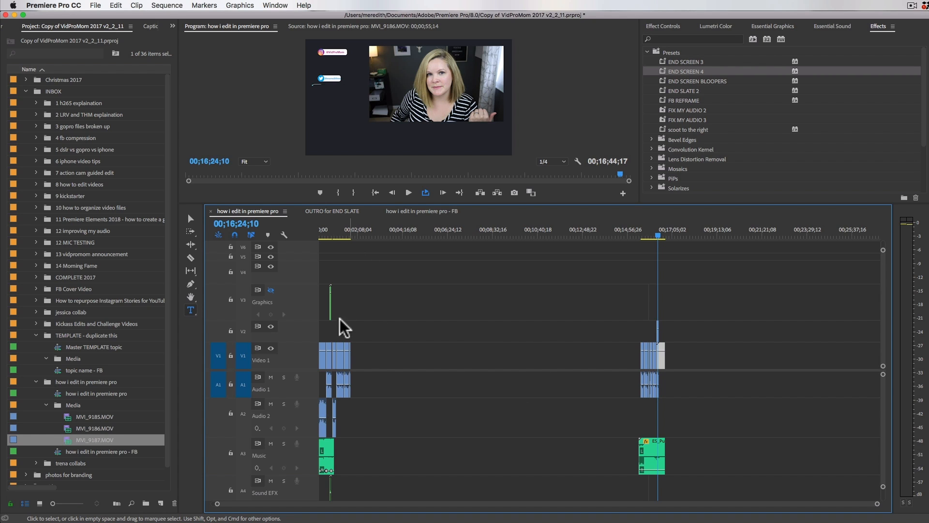
click(332, 234)
key(equal)
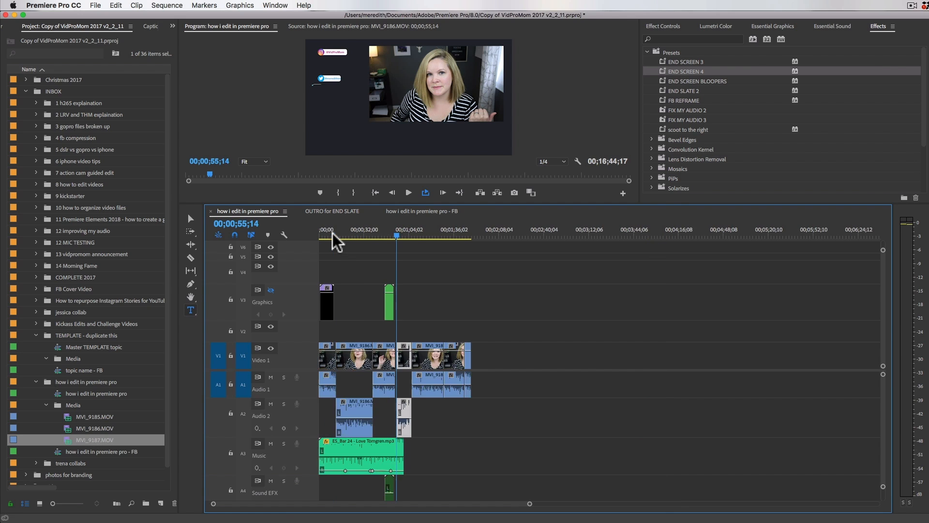
key(equal)
key(equal)
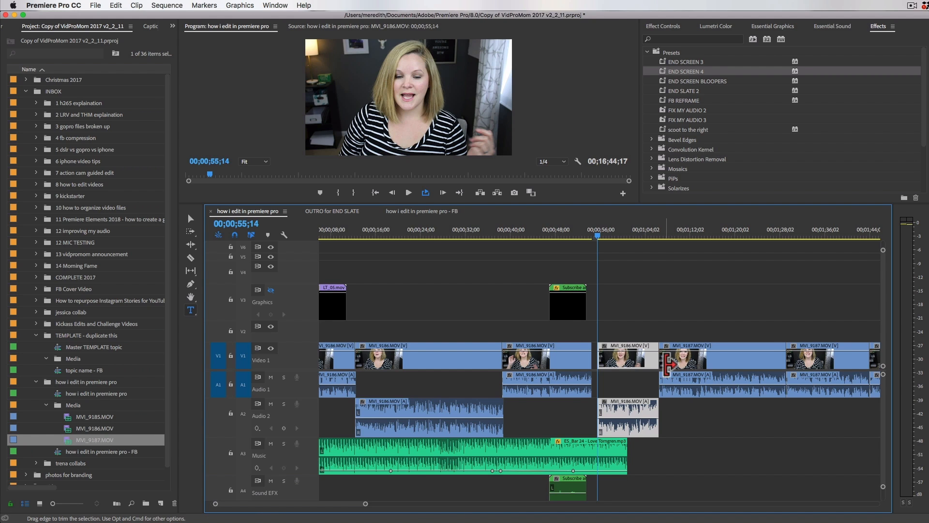
scroll(667, 367, down, 2)
scroll(668, 373, down, 5)
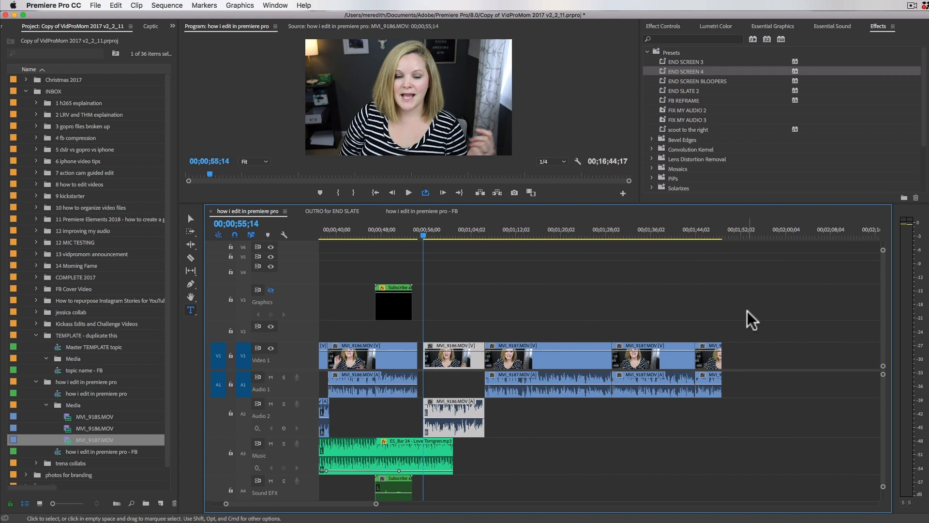
key(minus)
key(minus)
key(minus)
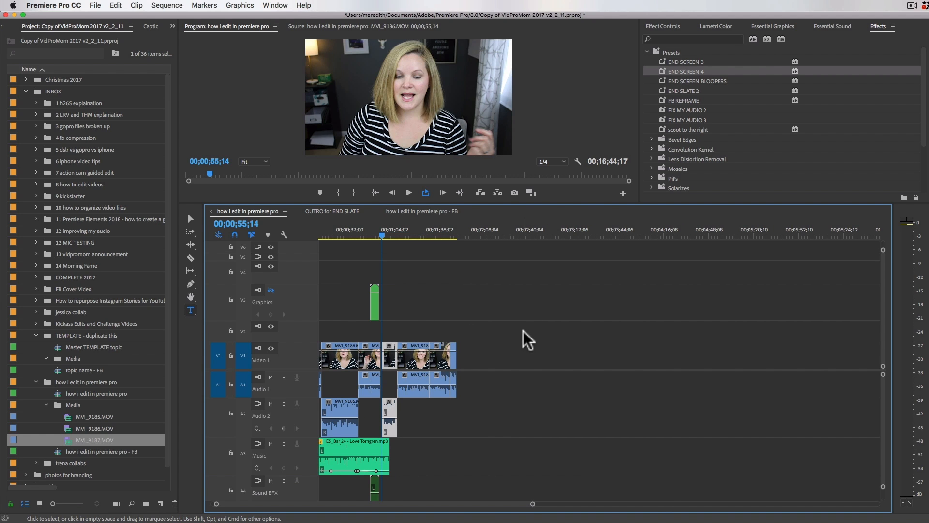
key(minus)
key(minus)
key(minus)
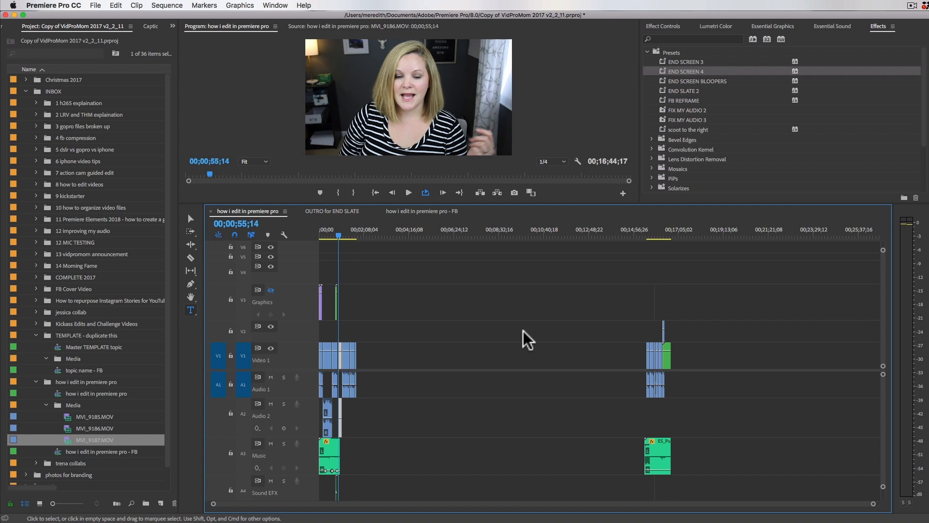
key(=)
key(=)
key(=)
key(=)
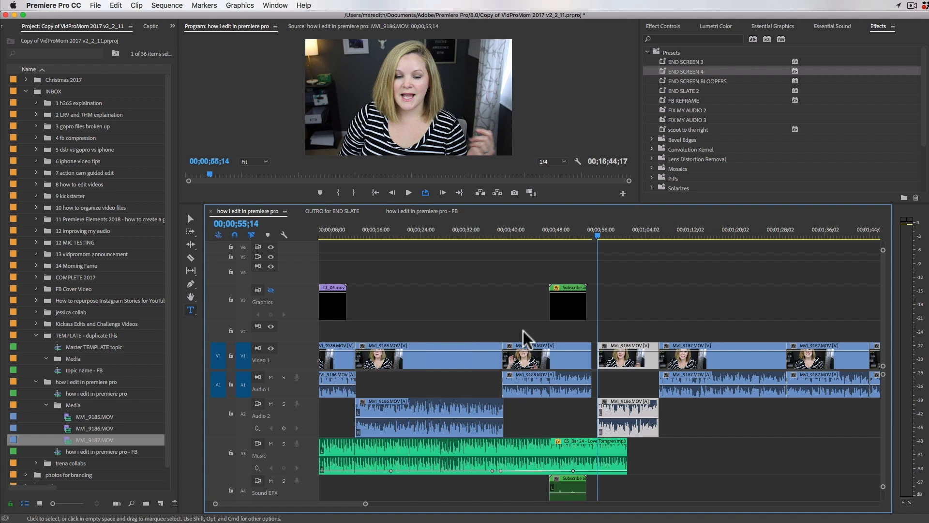
key(minus)
key(minus)
key(equal)
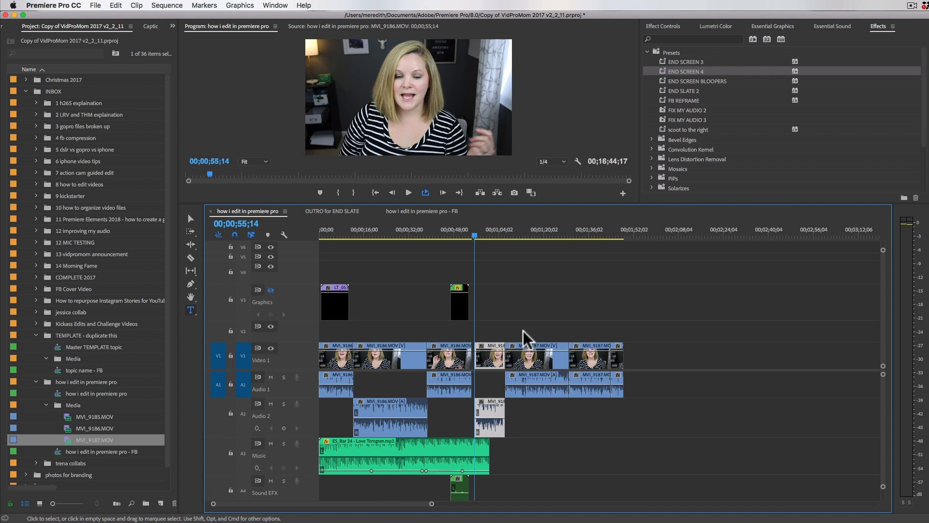
key(minus)
key(minus)
key(minus)
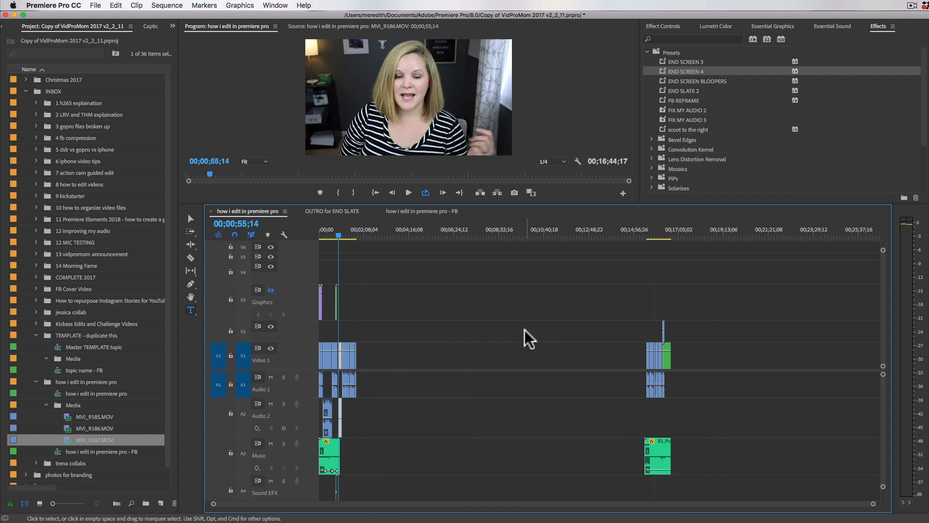
key(equal)
key(equal)
key(equal)
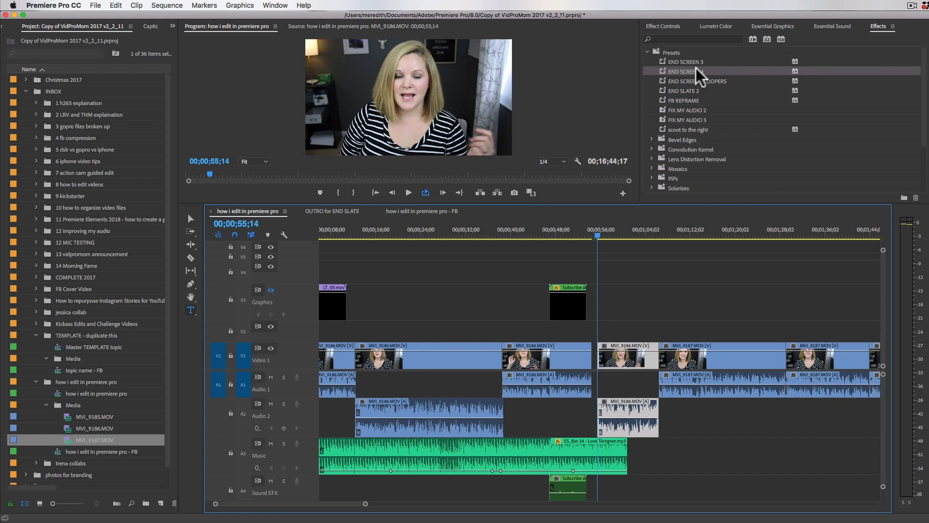
Step: Apply the FIX MY AUDIO 3 preset to all talking clips on Audio 1 and Audio 2 across the sequence
click(688, 120)
key(minus)
key(minus)
key(minus)
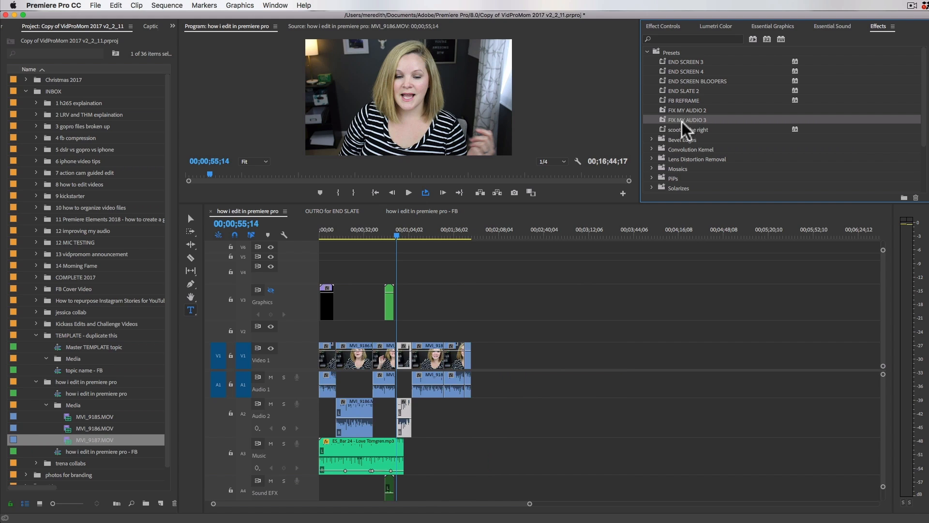
key(minus)
key(minus)
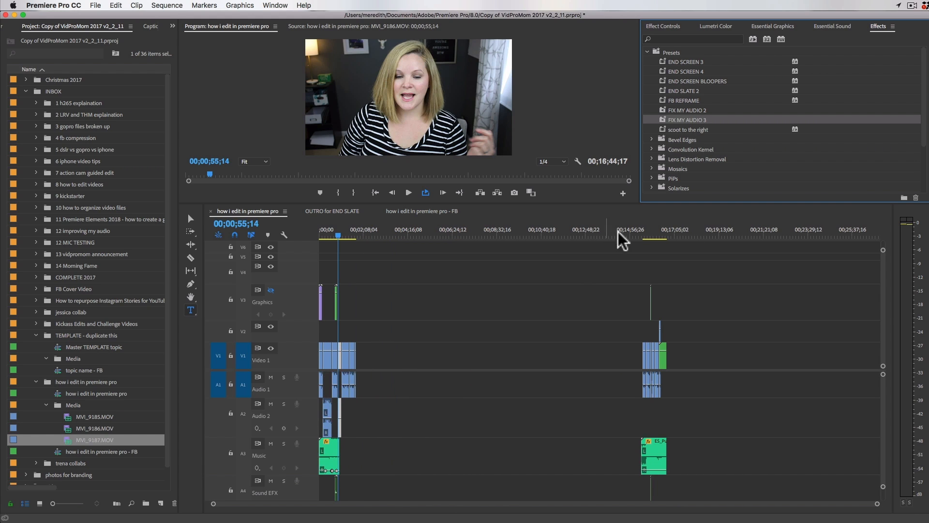
drag(743, 323, 317, 446)
drag(662, 119, 647, 383)
Step: Play the opening seconds of the sequence to listen to the talking audio with the preset applied
click(325, 234)
key(equal)
key(equal)
key(equal)
key(equal)
key(equal)
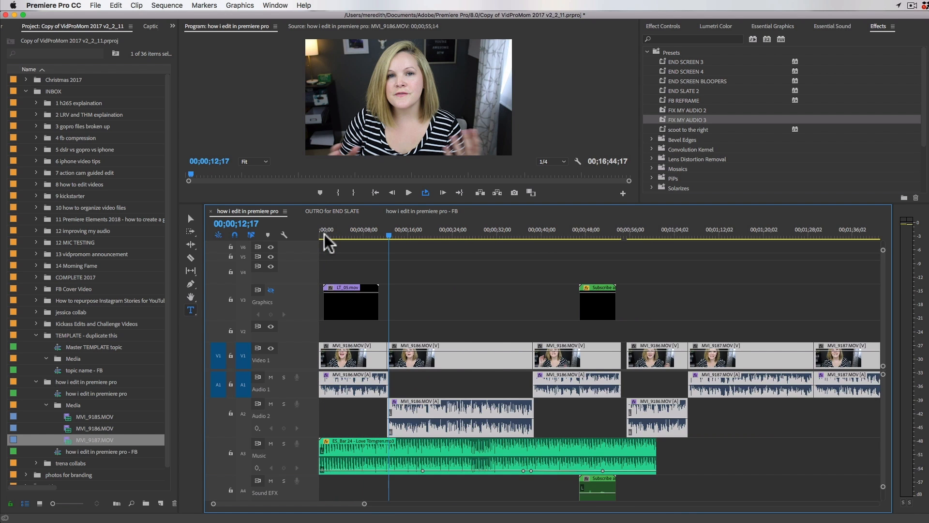
click(324, 234)
key(space)
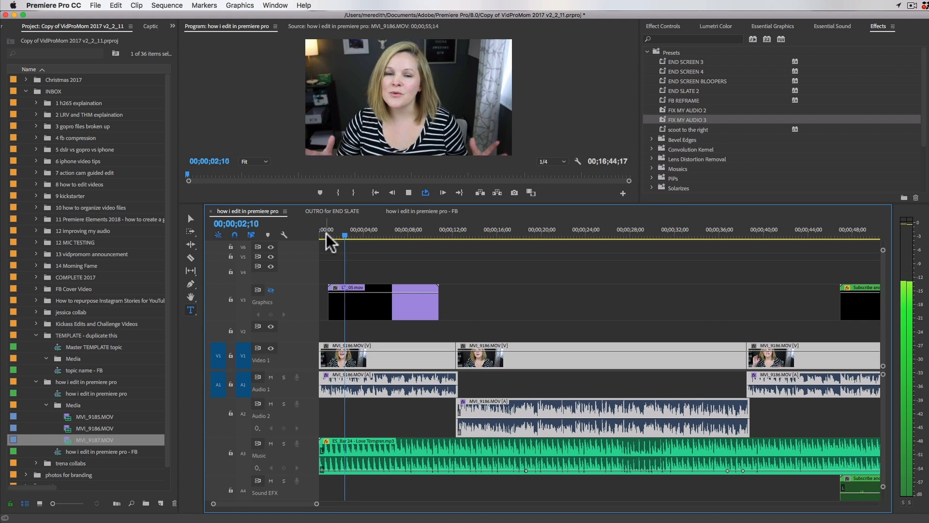
key(space)
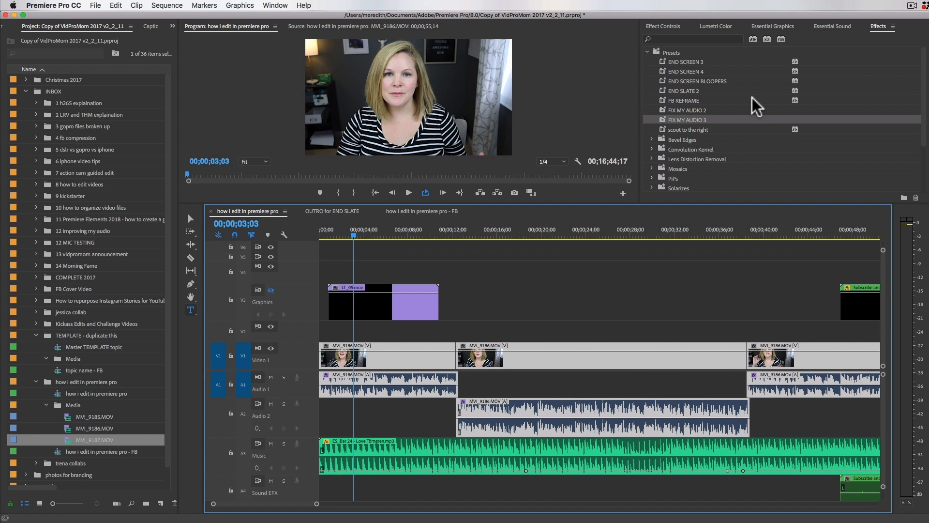
Step: Inspect the gap between the opening and closing clips on Video 1, then place the playhead near the sequence's end at 00;16;43;17
key(minus)
key(minus)
key(minus)
key(minus)
key(minus)
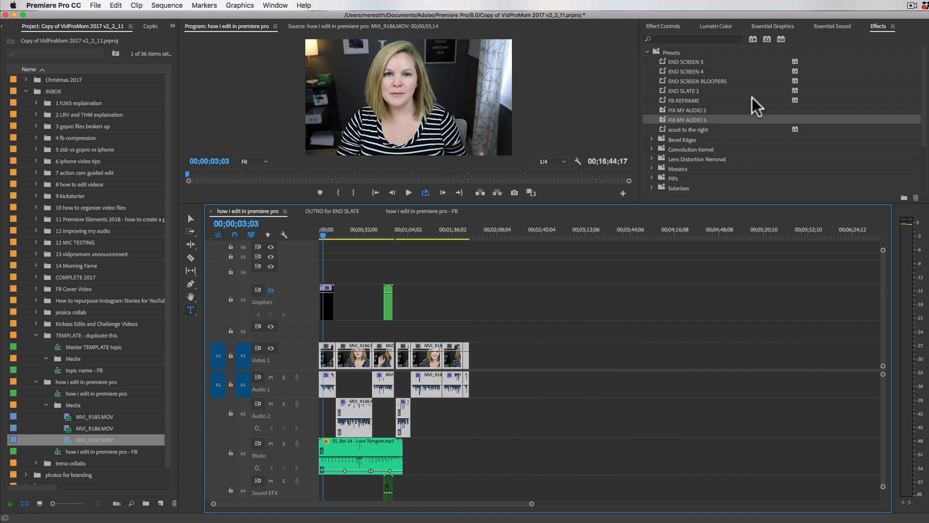
click(513, 365)
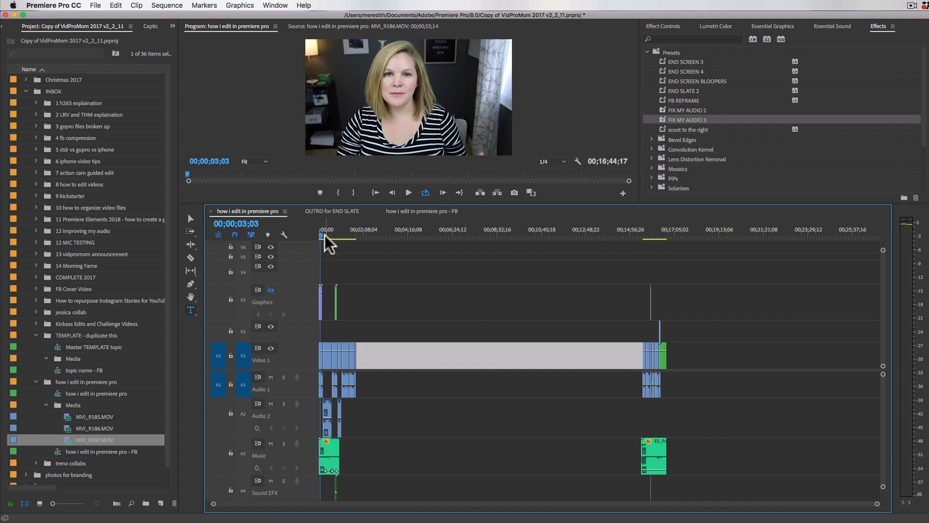
click(667, 235)
key(=)
key(=)
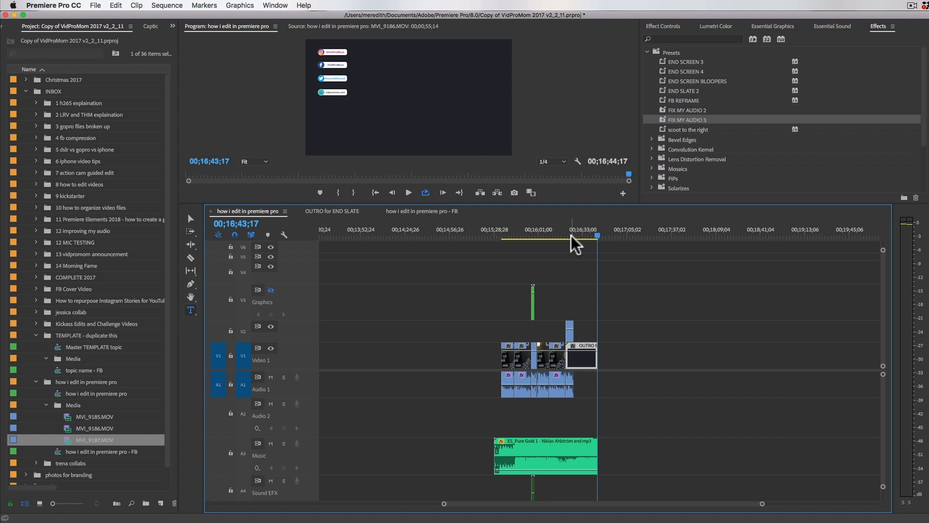
click(630, 290)
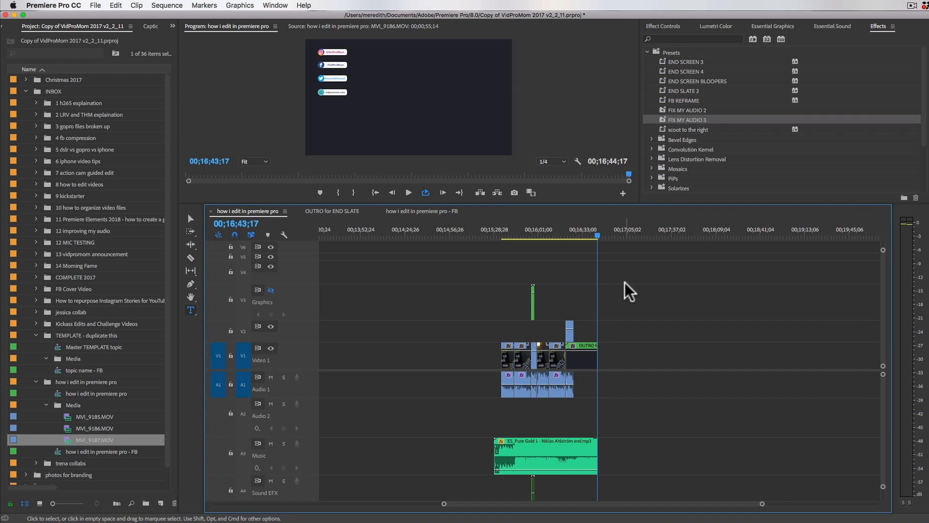
Step: Open the export settings for the how i edit in premiere pro sequence and apply the VPM Export 2 preset
key(super+m)
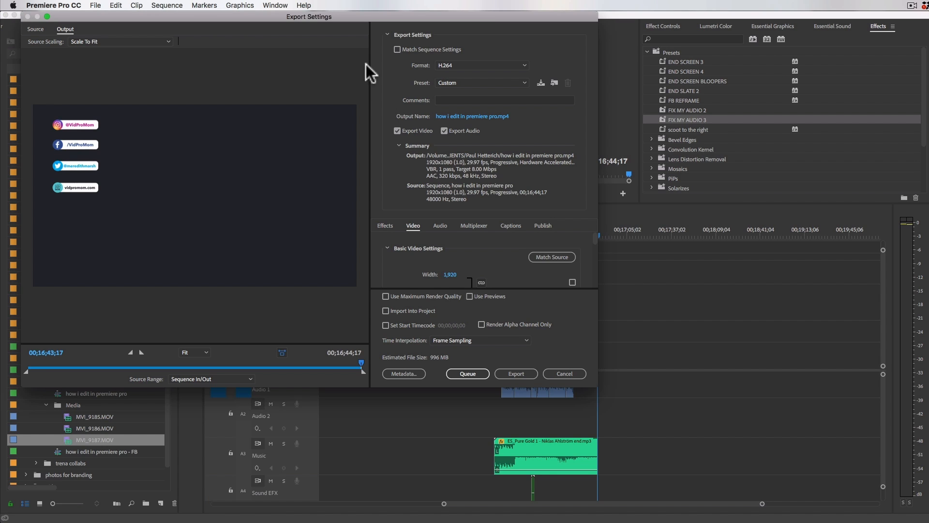
drag(370, 14, 500, 62)
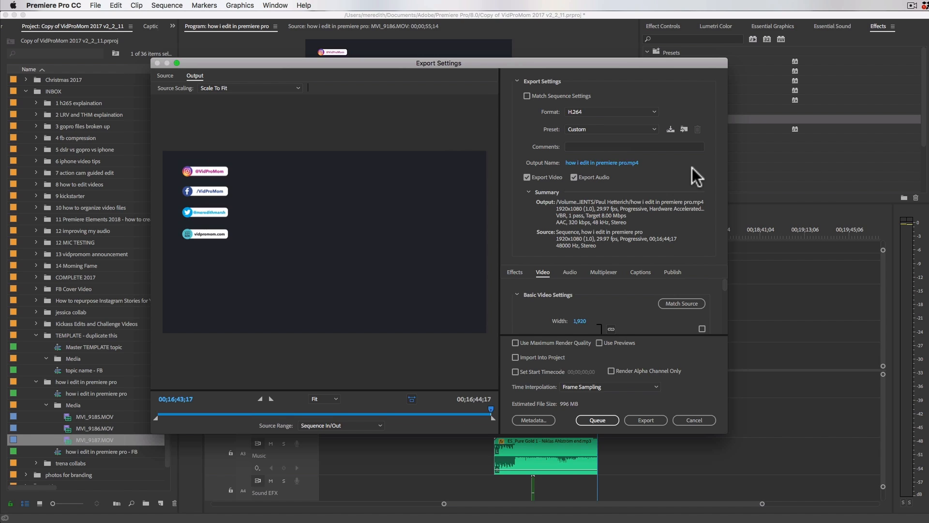
click(655, 128)
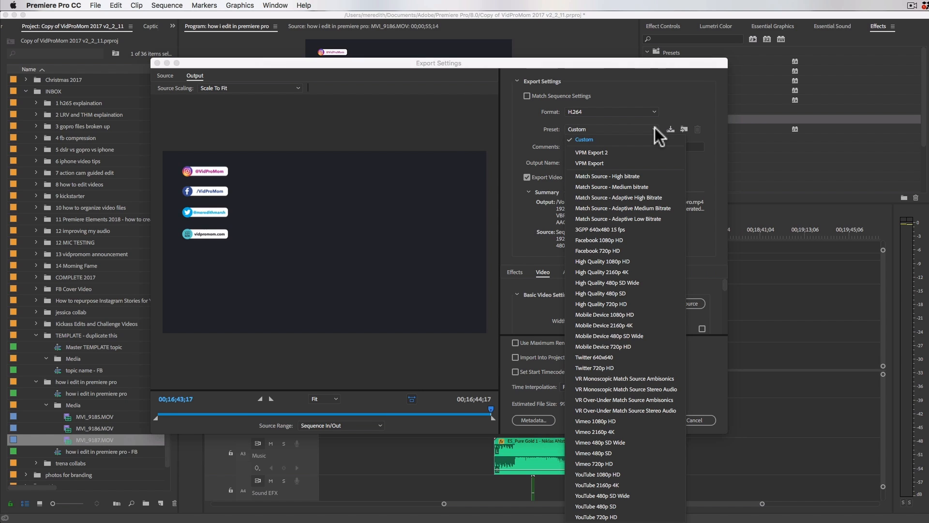
click(585, 153)
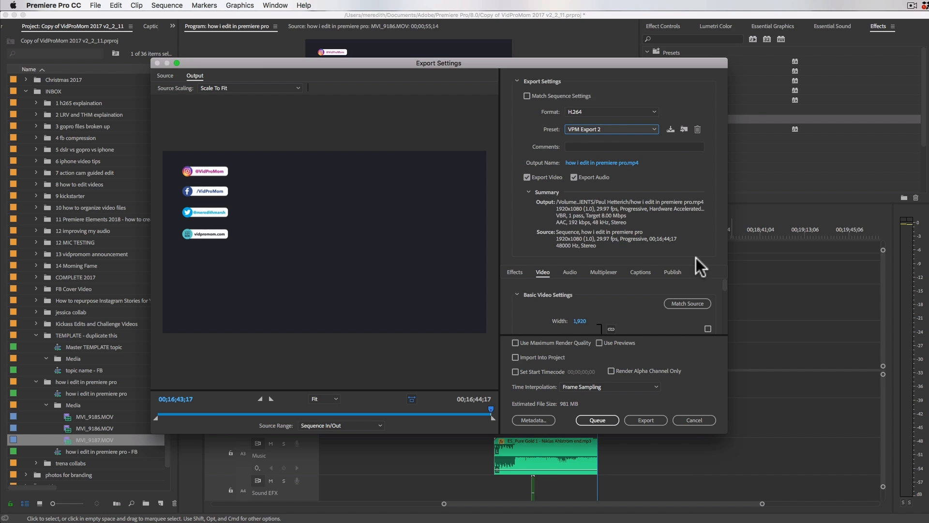
Step: Enlarge the export dialog, examine the basic video, encoding and bitrate settings, and reselect the VPM Export 2 preset
drag(678, 434, 679, 500)
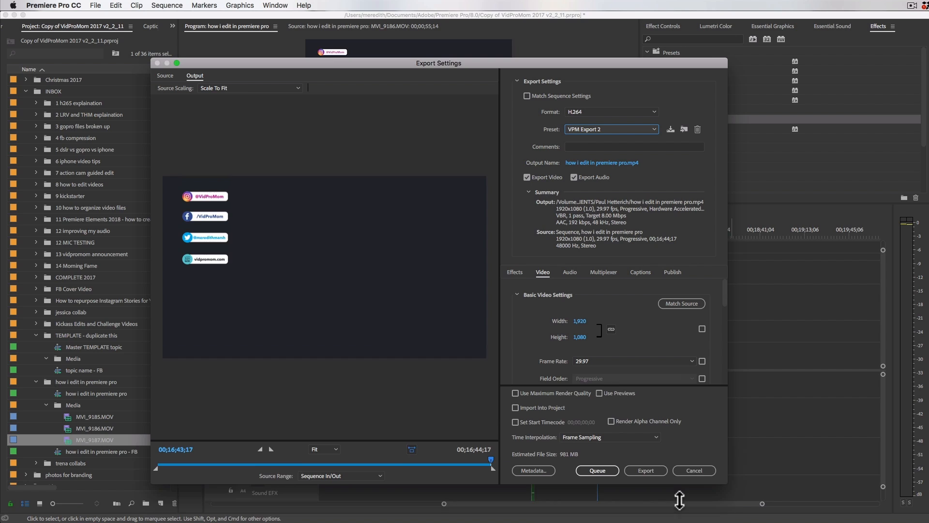
drag(725, 297, 725, 301)
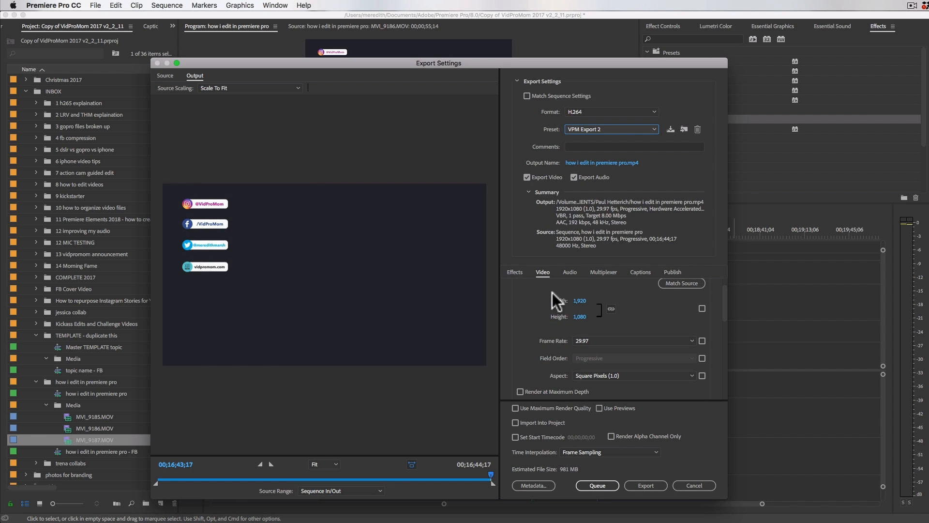
drag(725, 294, 724, 331)
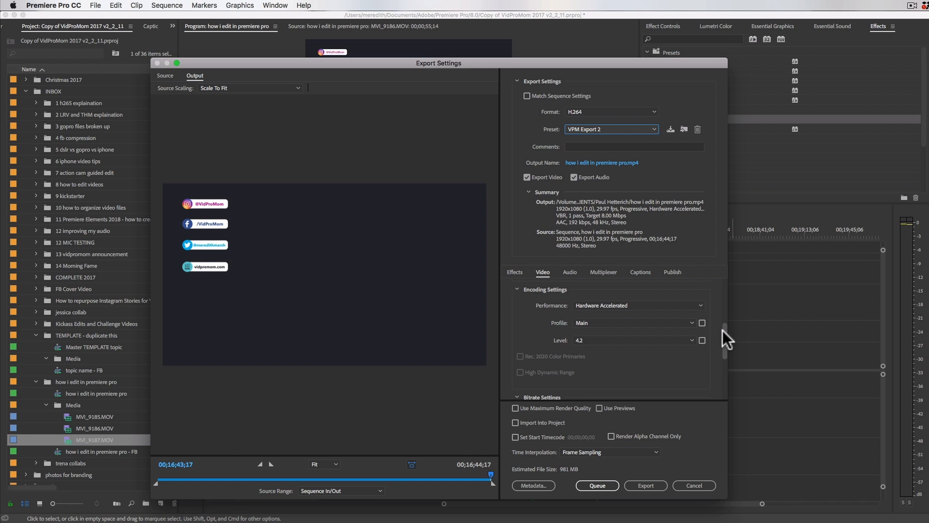
drag(723, 329, 724, 361)
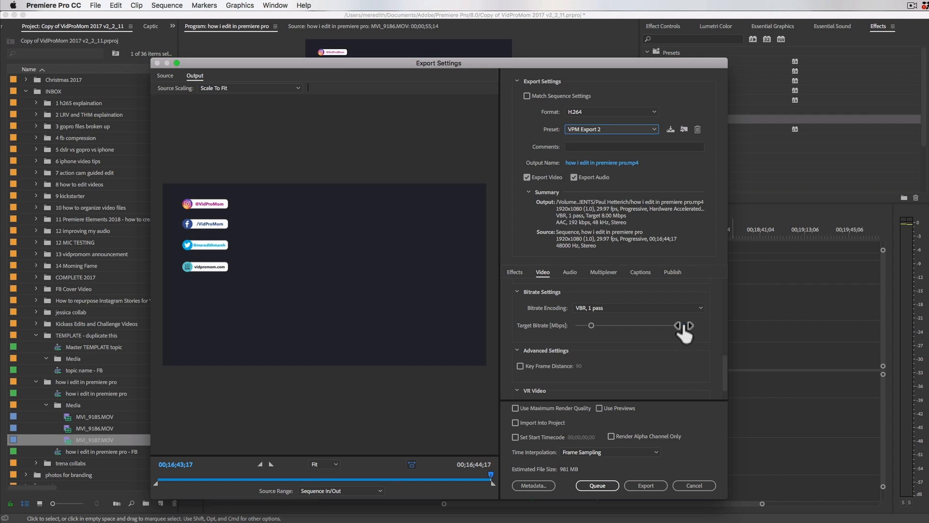
scroll(682, 323, up, 10)
click(636, 128)
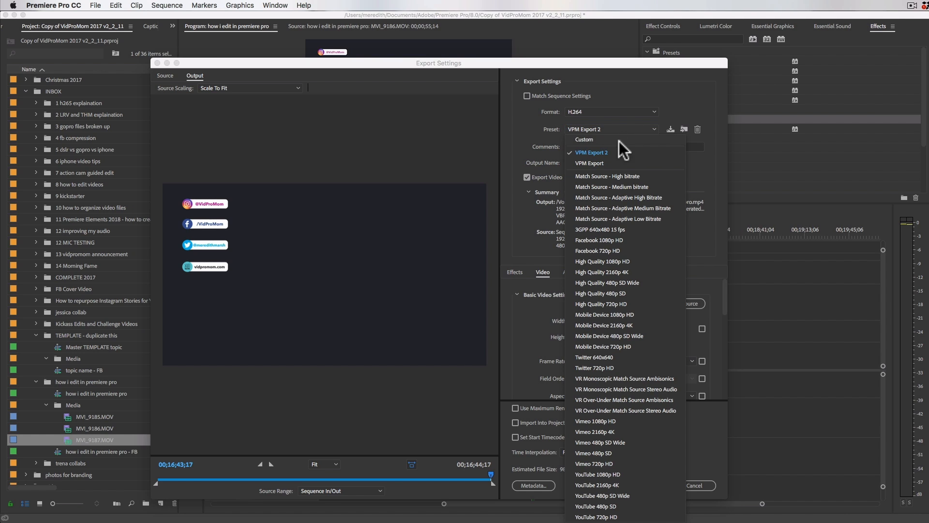
click(594, 149)
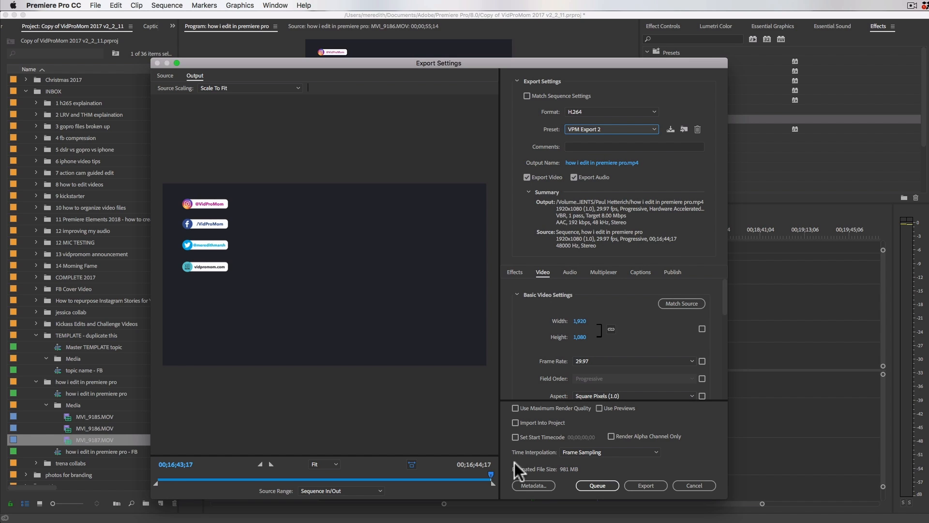